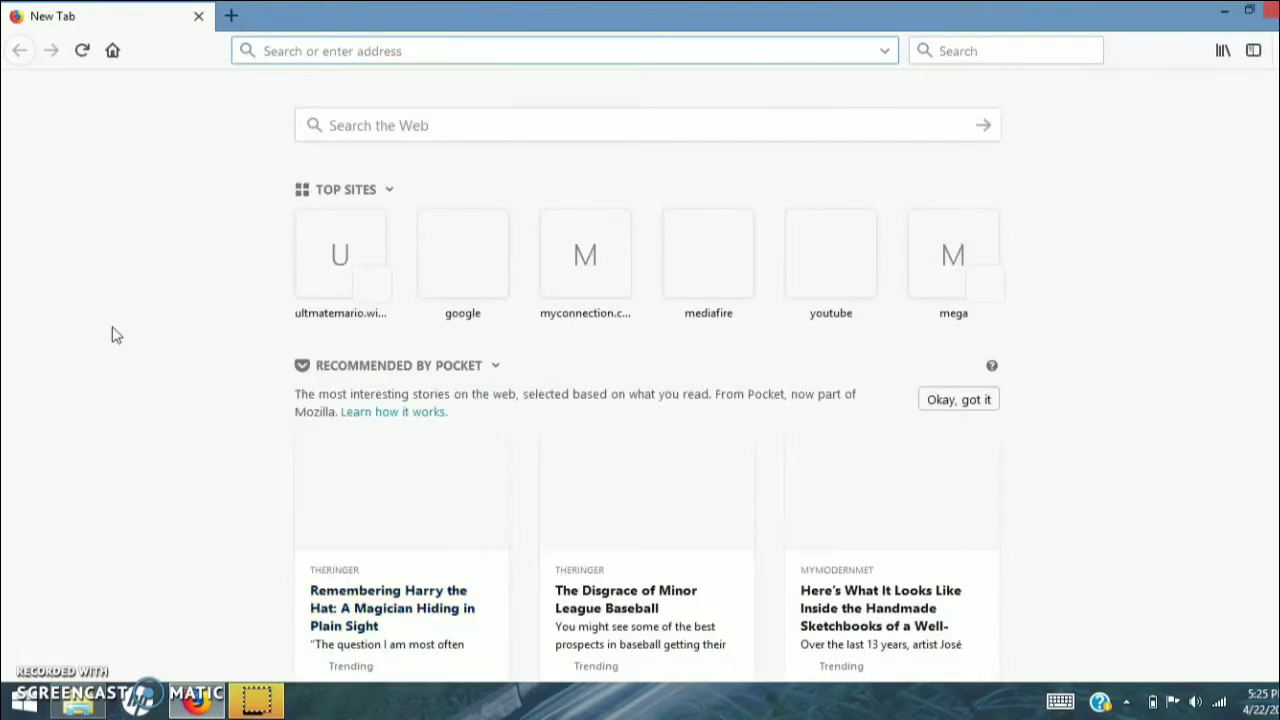
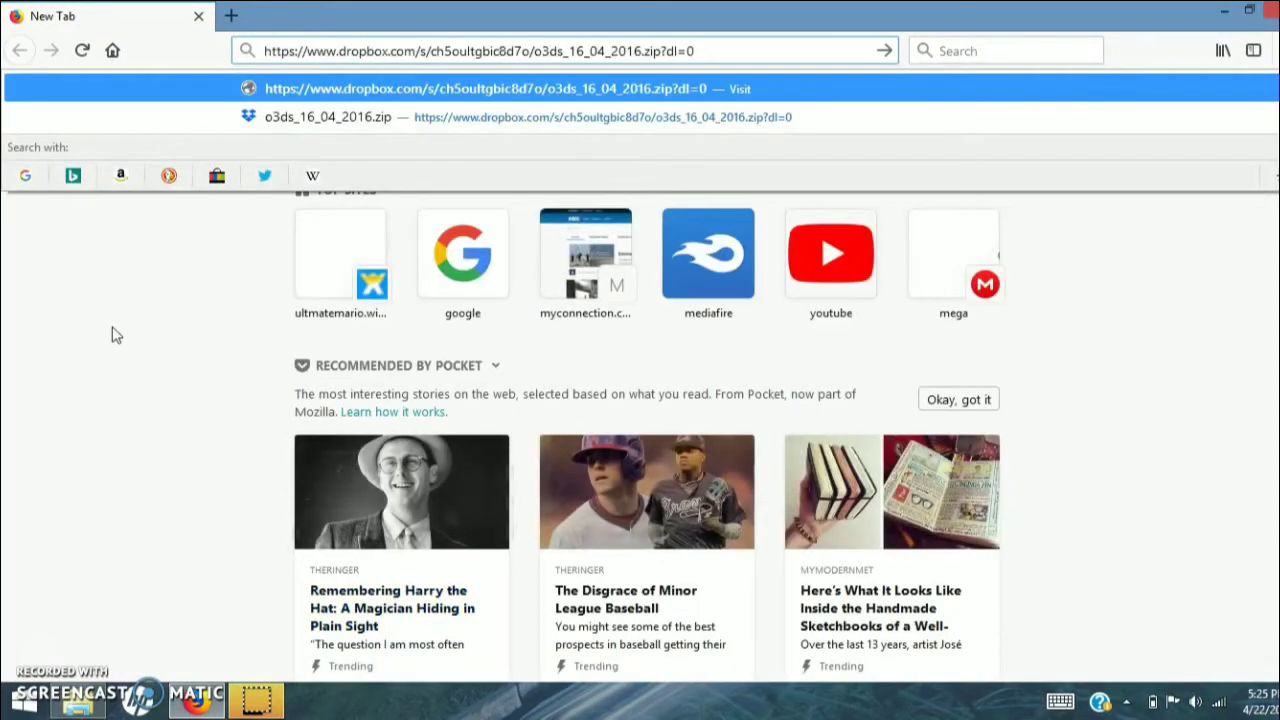
Load the Dropbox link for o3ds_16_04_2016.zip in Firefox and save the zip to Downloads.
{"action": "key", "text": "Return"}
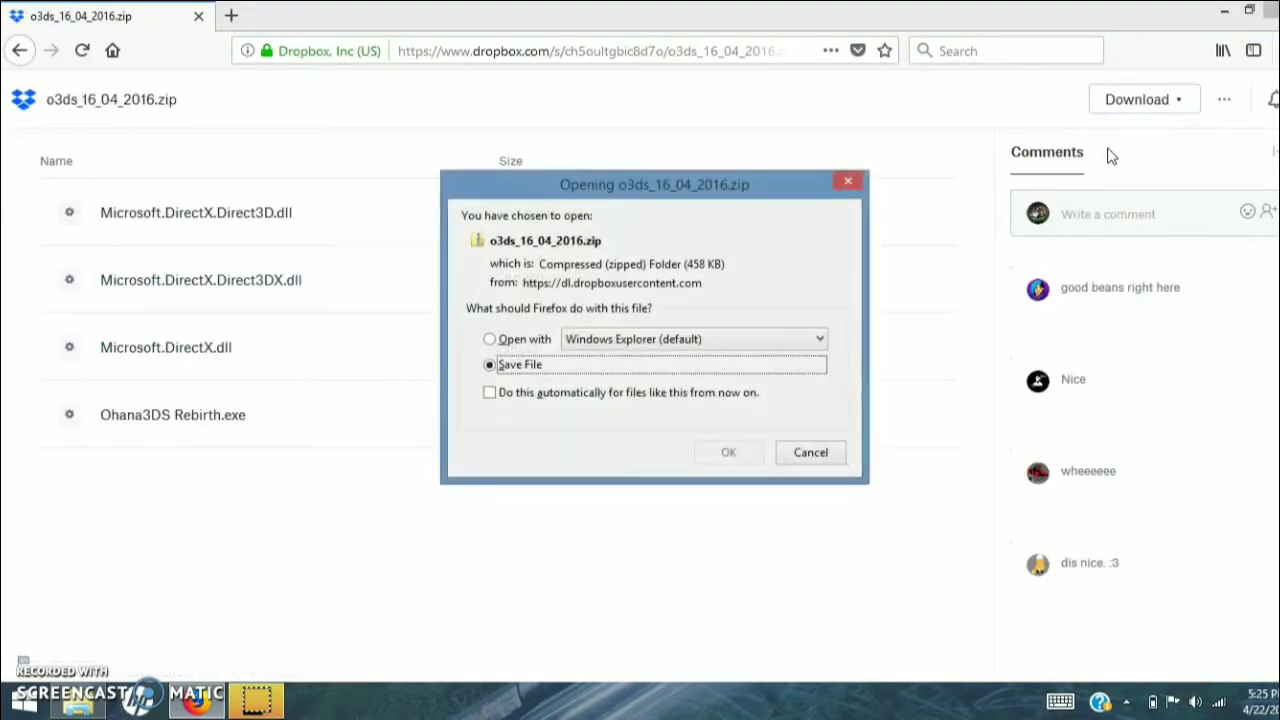
{"action": "left_click", "coordinate": [710, 455]}
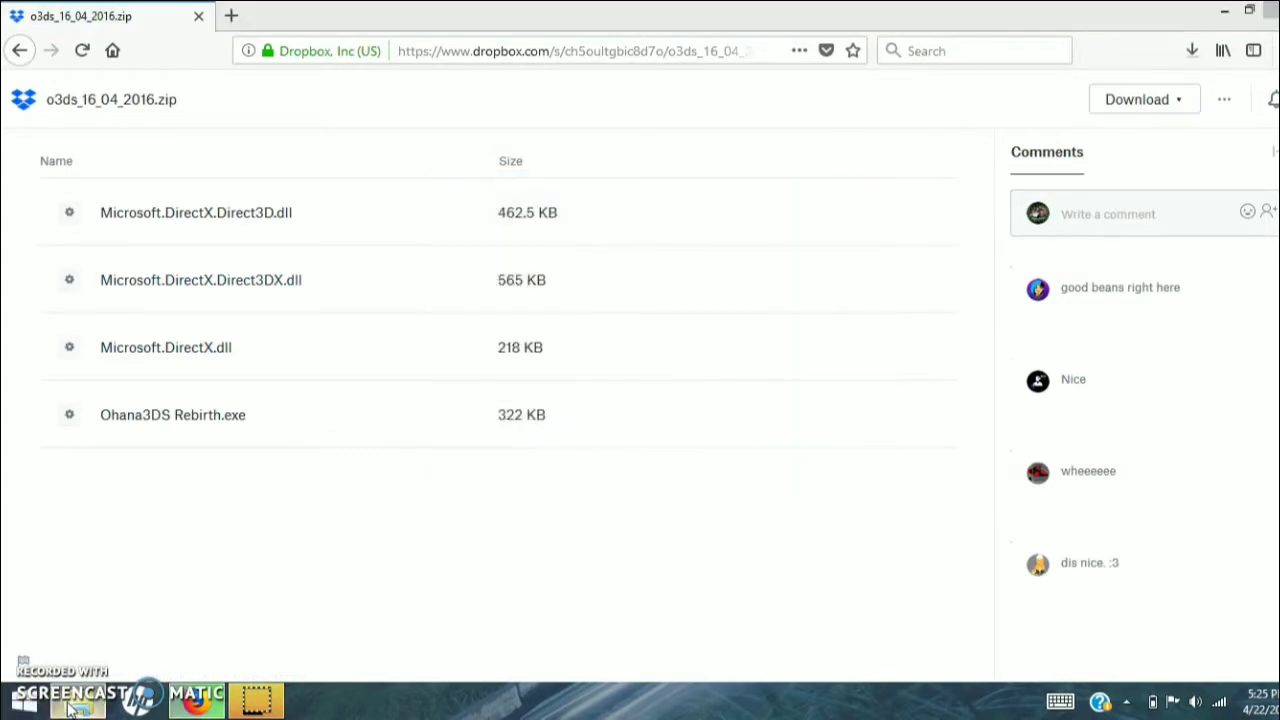
{"action": "scroll", "coordinate": [912, 656], "scroll_direction": "down", "scroll_amount": 1}
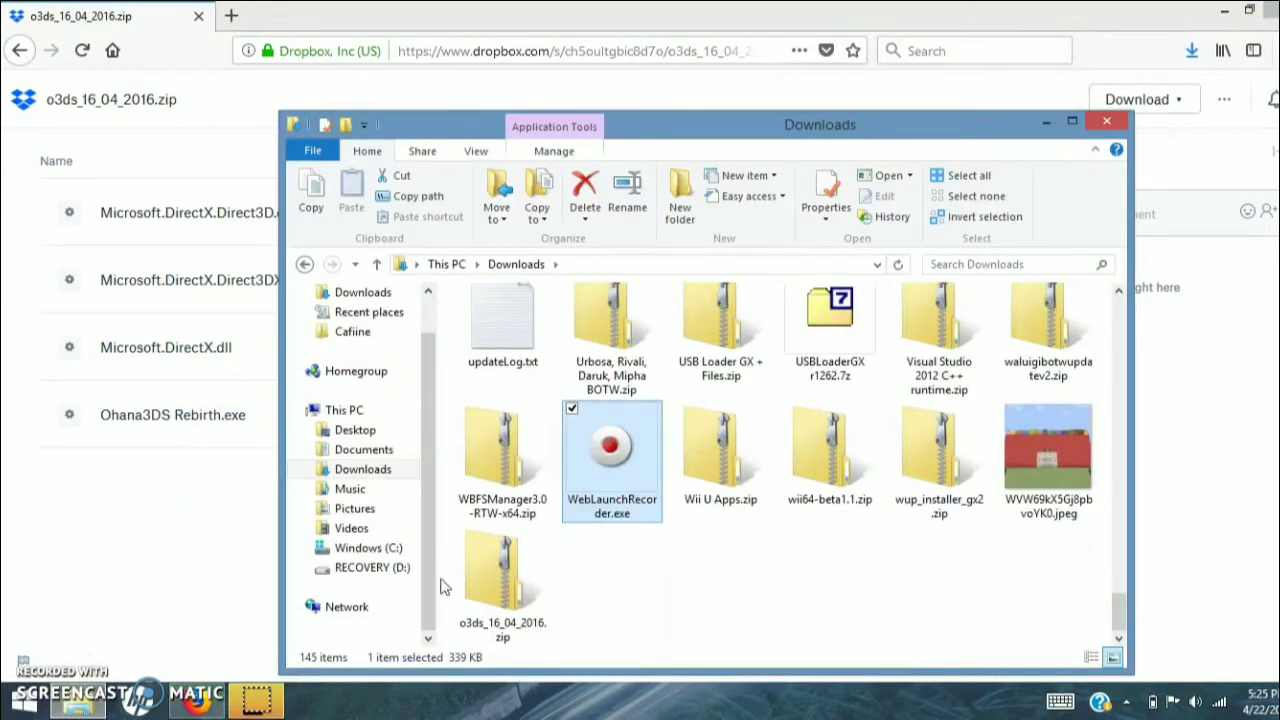
Extract o3ds_16_04_2016.zip with 7-Zip into its own o3ds_16_04_2016 folder.
{"action": "left_click", "coordinate": [478, 576]}
{"action": "right_click", "coordinate": [476, 572]}
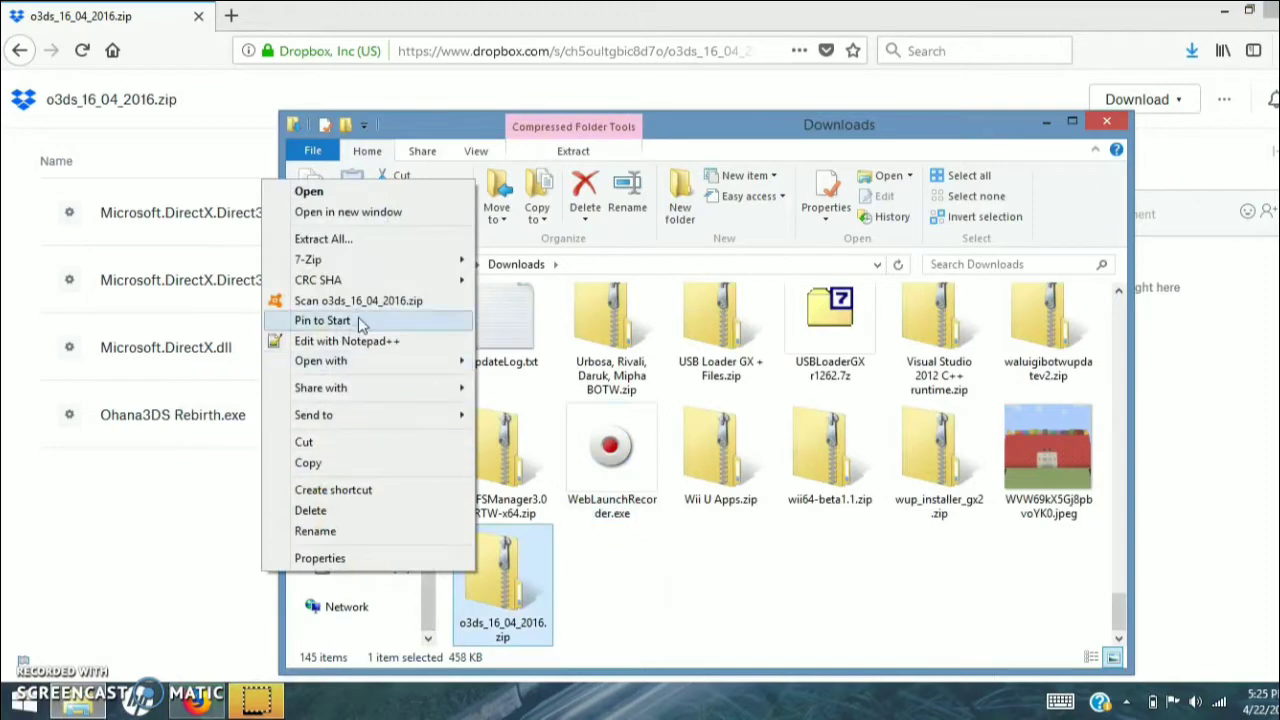
{"action": "left_click", "coordinate": [560, 301]}
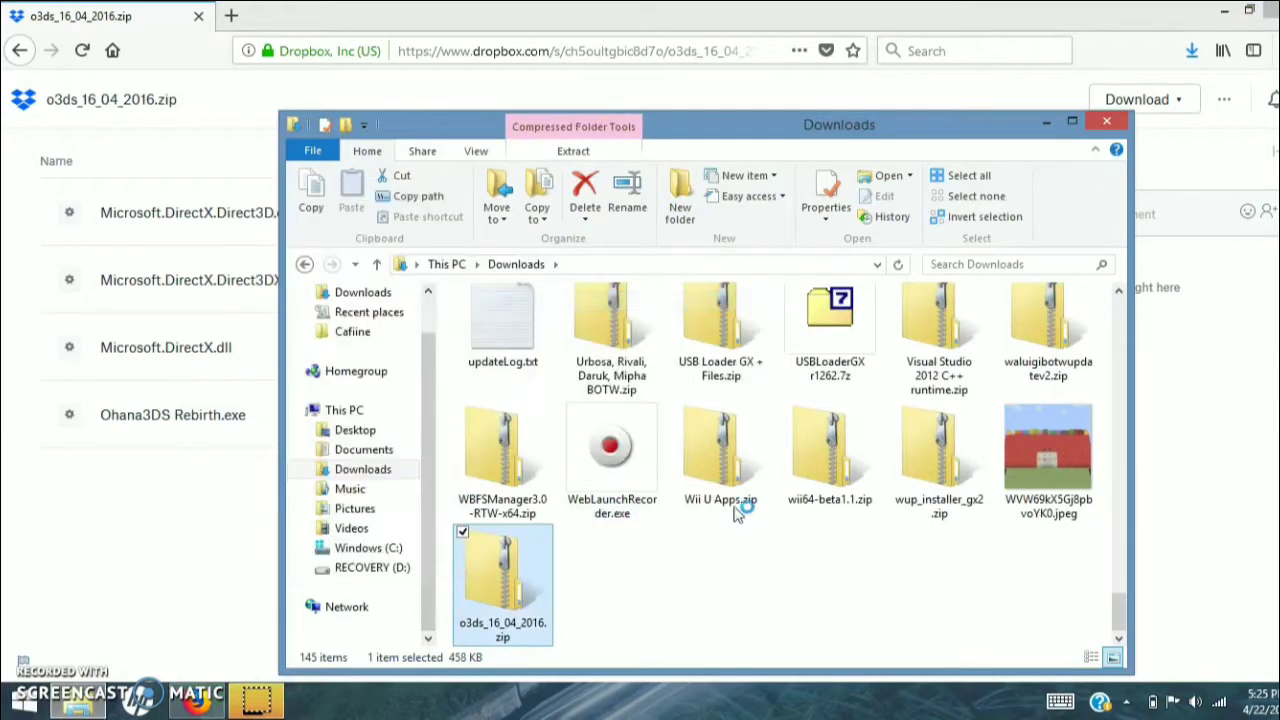
{"action": "left_click", "coordinate": [662, 468]}
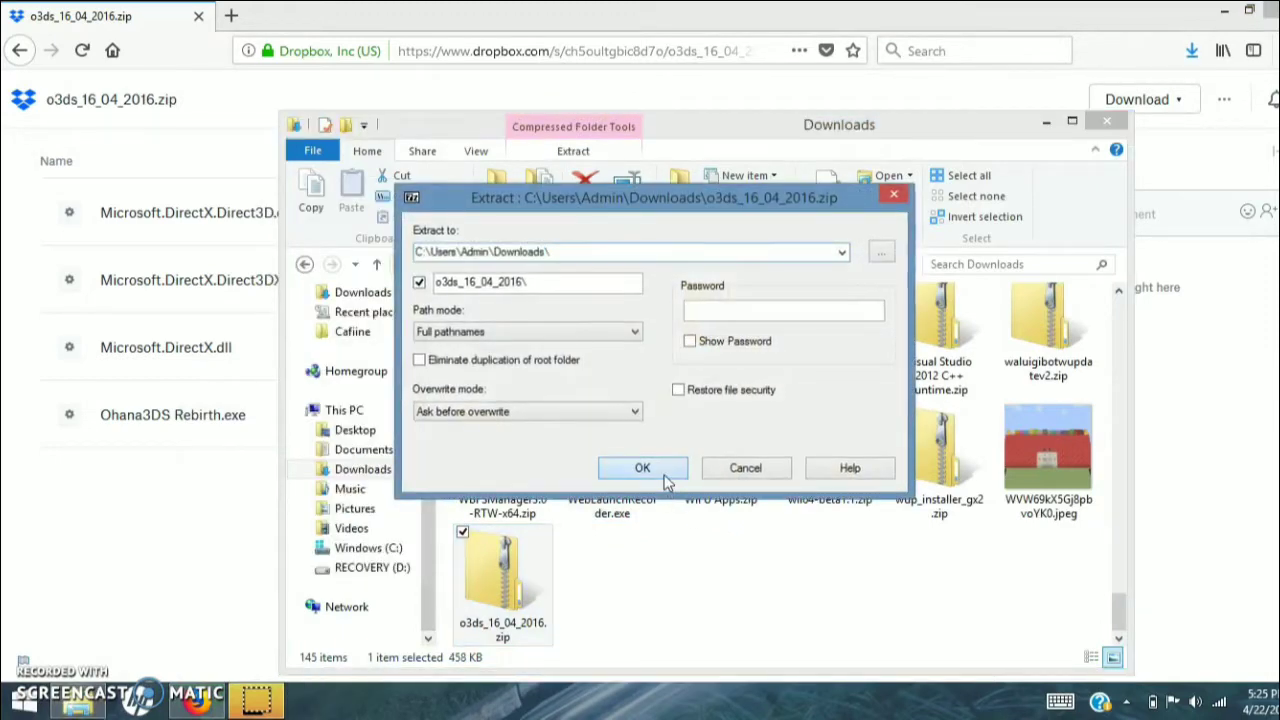
Delete the zip and its shortcut, then open the extracted o3ds_16_04_2016 folder.
{"action": "right_click", "coordinate": [512, 590]}
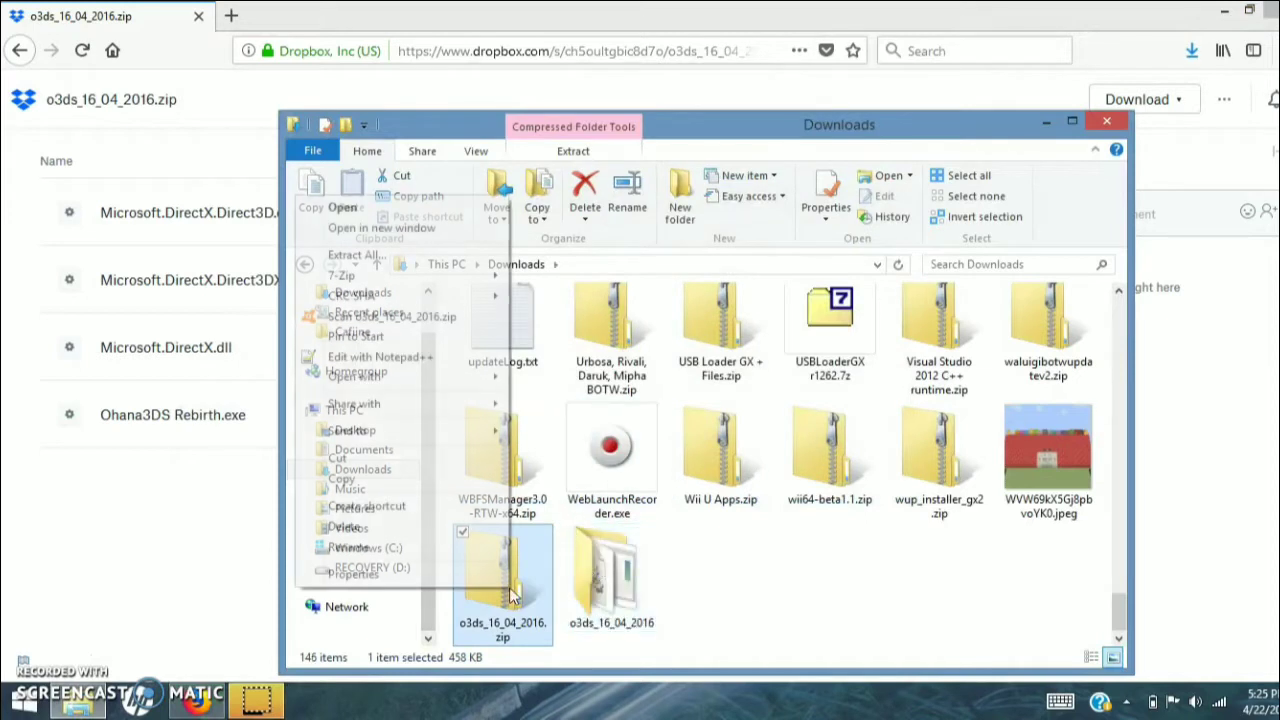
{"action": "left_click", "coordinate": [362, 506]}
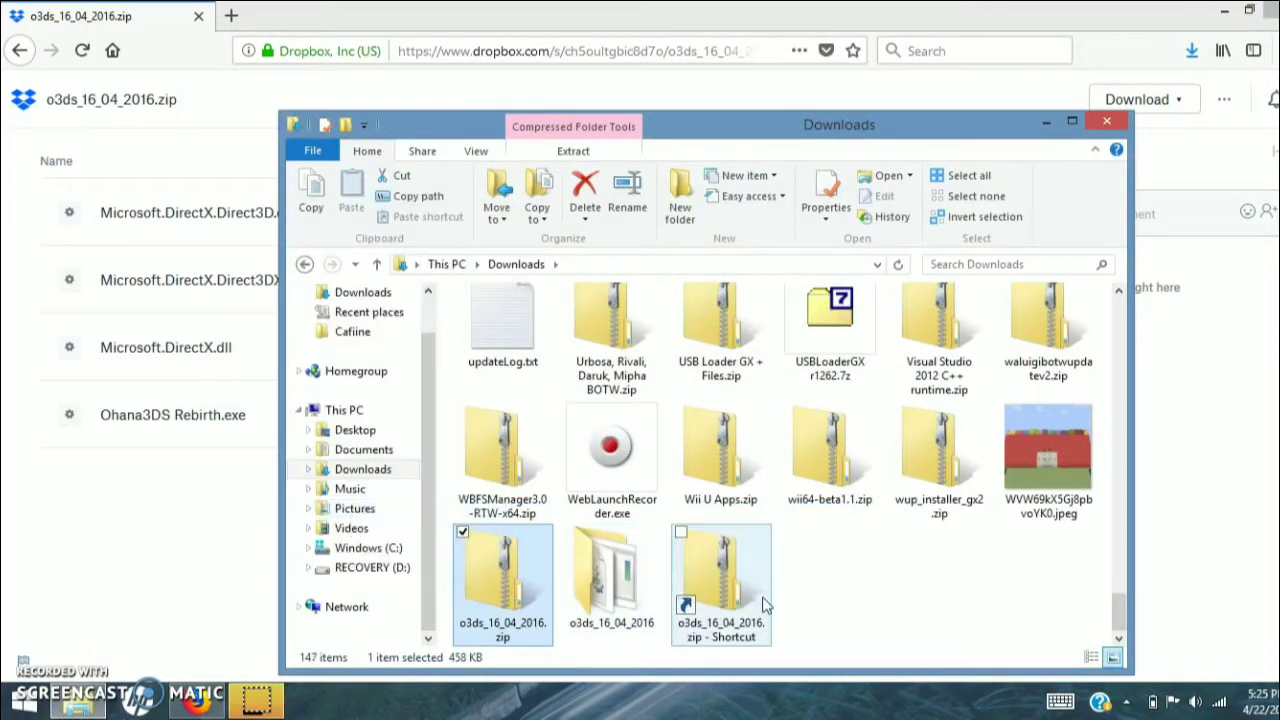
{"action": "left_click", "coordinate": [681, 532]}
{"action": "right_click", "coordinate": [530, 590]}
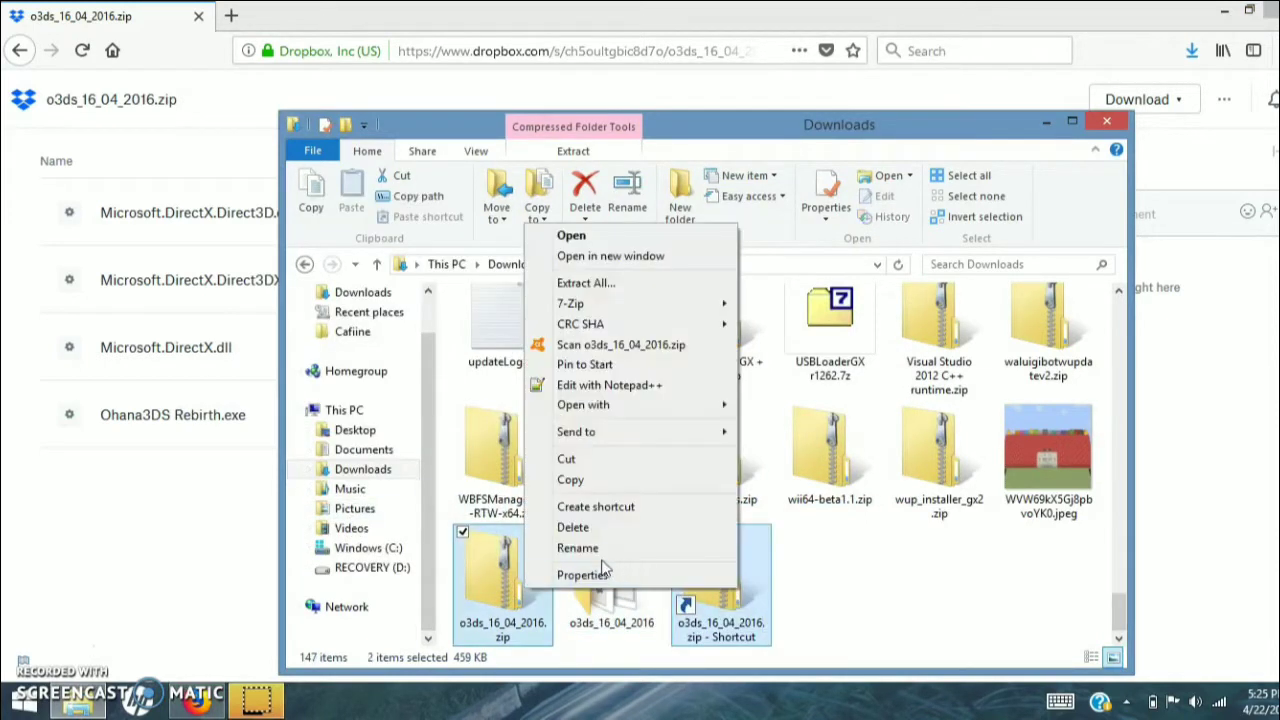
{"action": "left_click", "coordinate": [573, 528]}
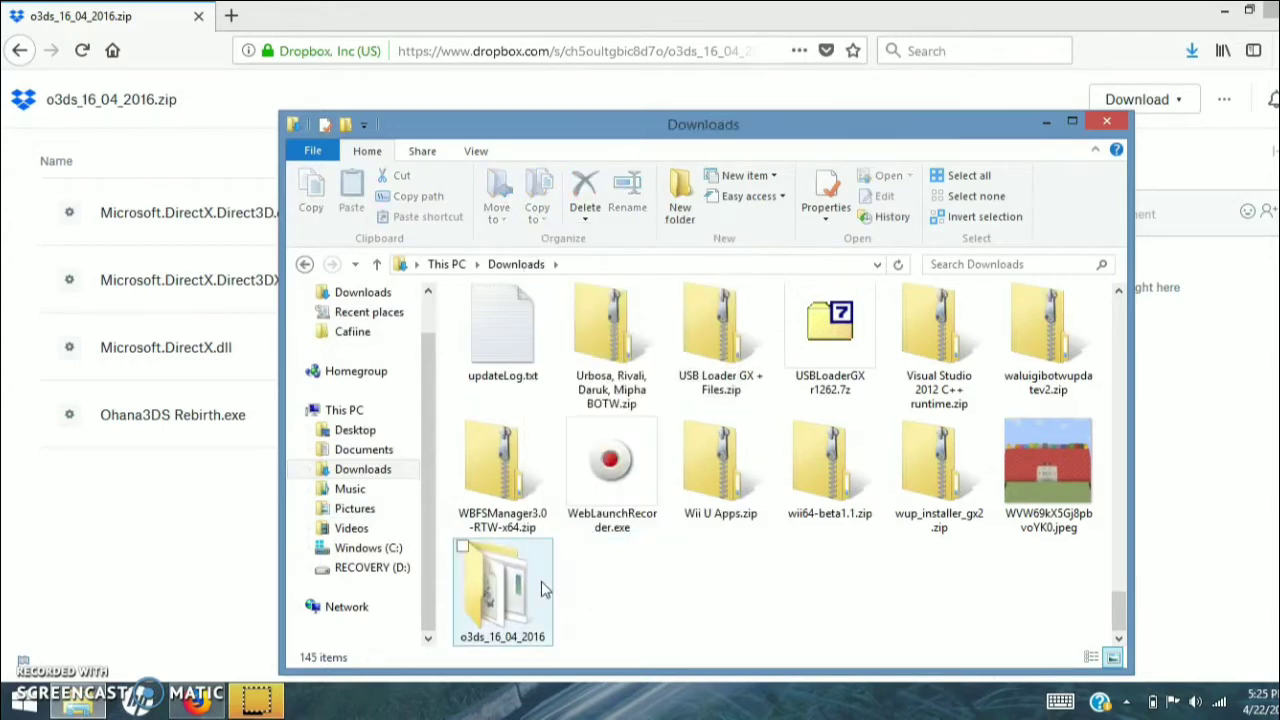
{"action": "double_click", "coordinate": [541, 589]}
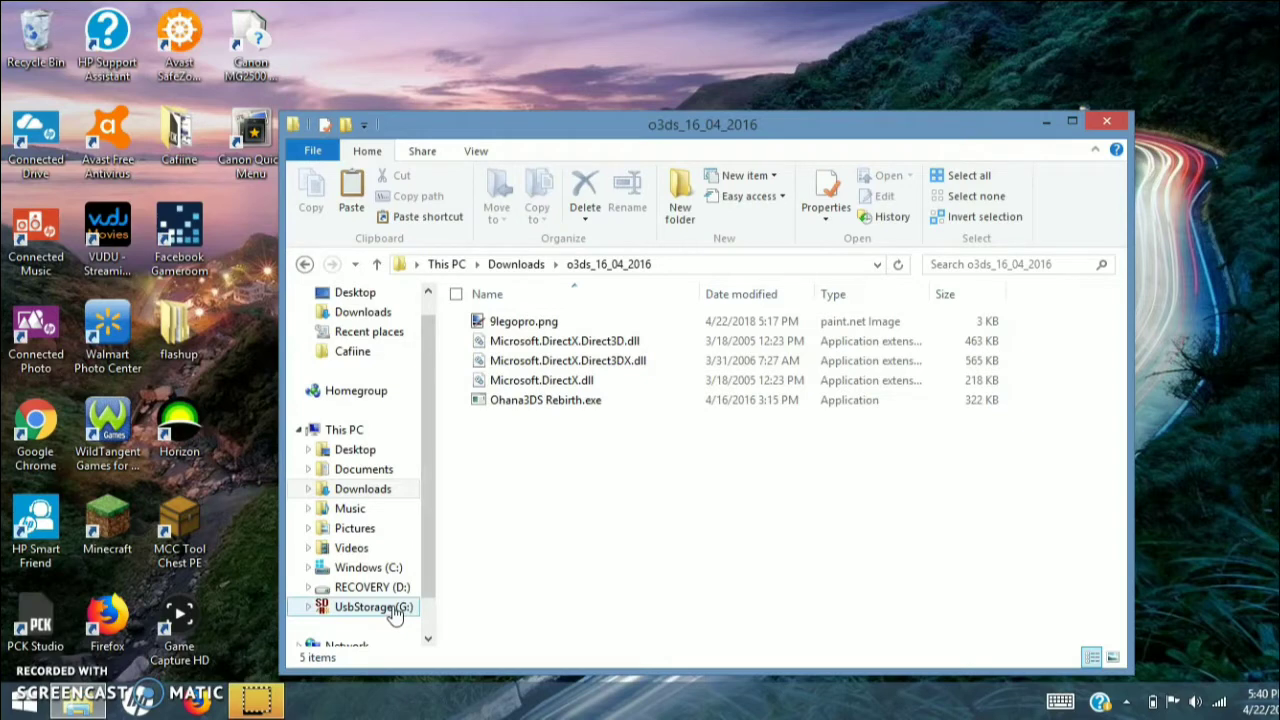
Cut romfs from UsbStorage (G:)\gm9\out, then return to o3ds_16_04_2016 via recent locations.
{"action": "left_click", "coordinate": [395, 614]}
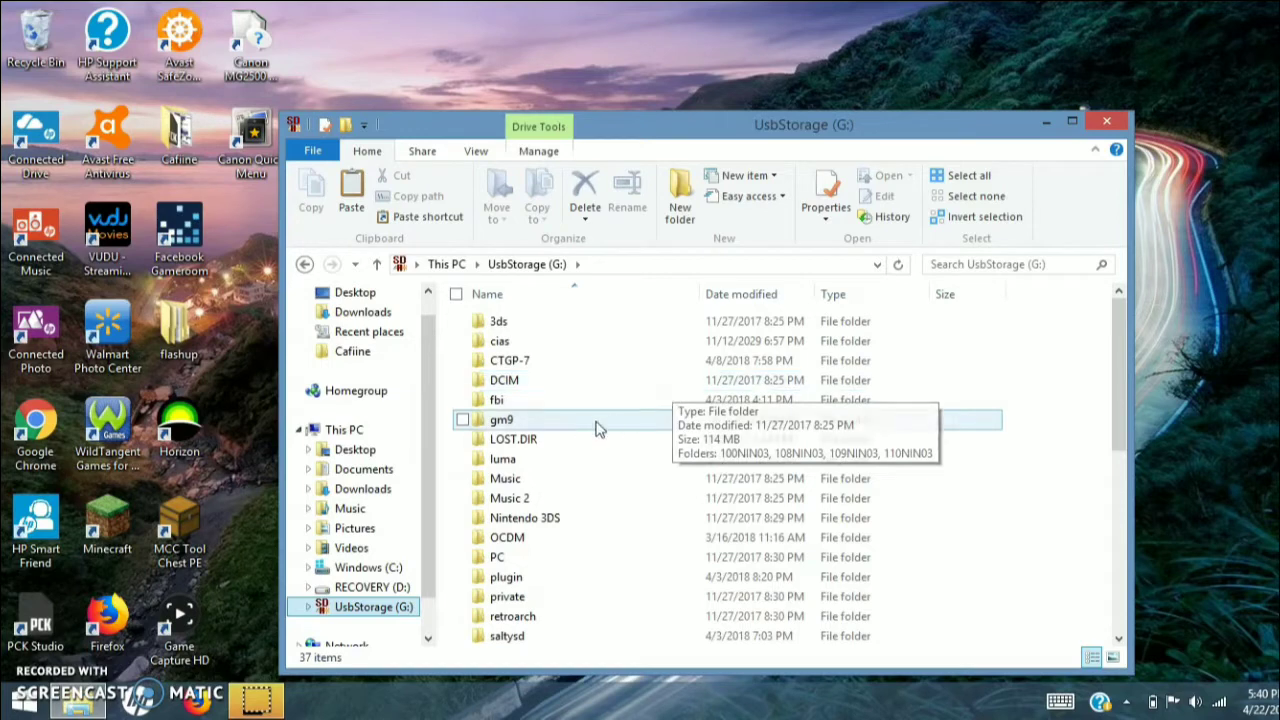
{"action": "double_click", "coordinate": [560, 421]}
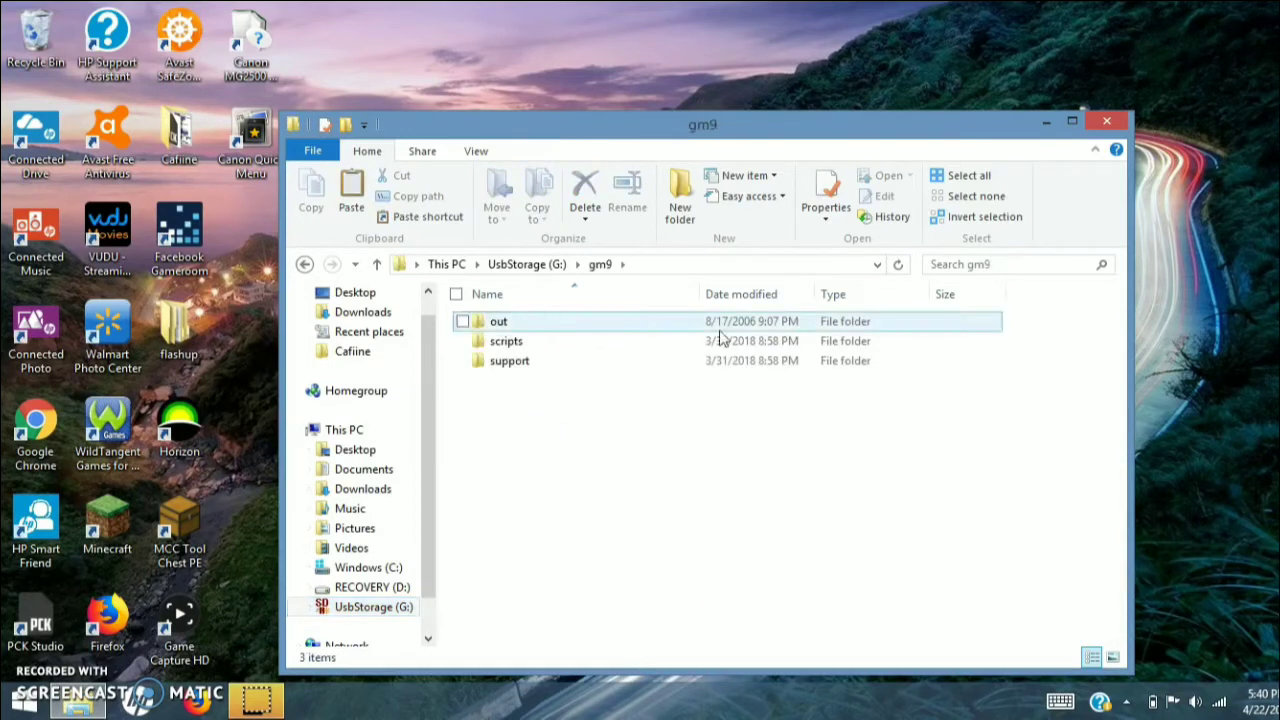
{"action": "double_click", "coordinate": [670, 328]}
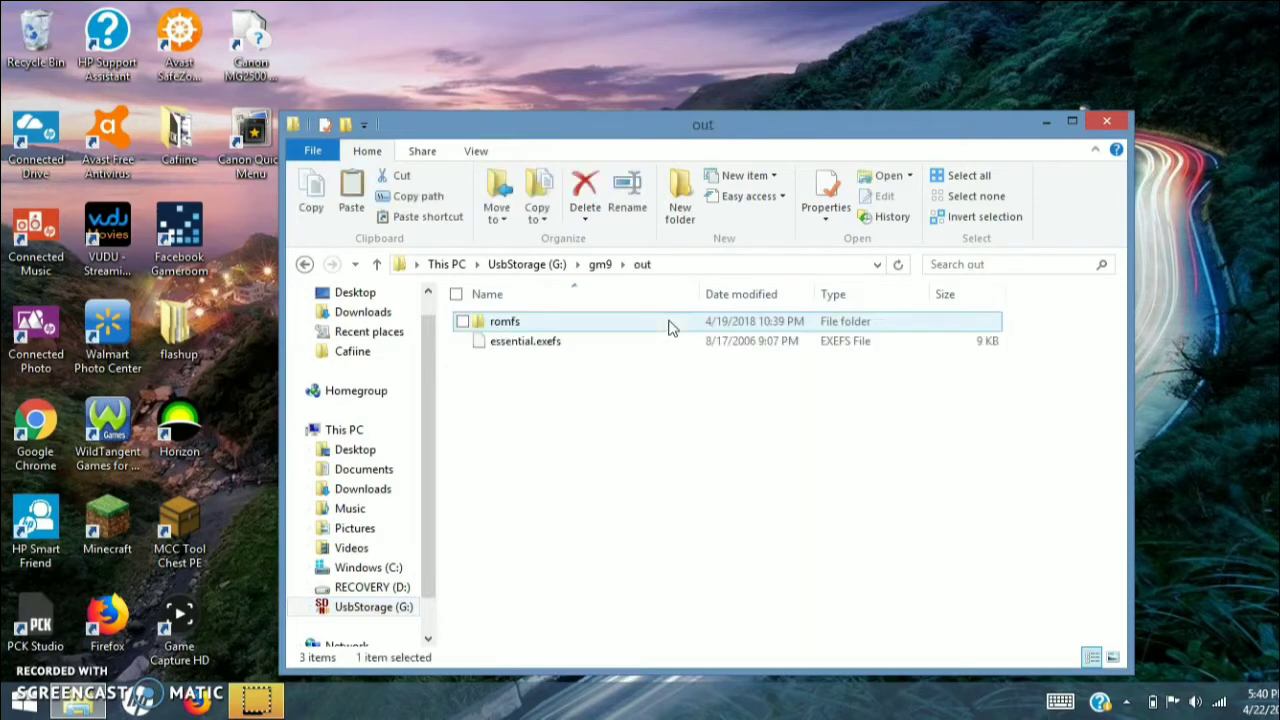
{"action": "left_click", "coordinate": [670, 325]}
{"action": "right_click", "coordinate": [657, 328]}
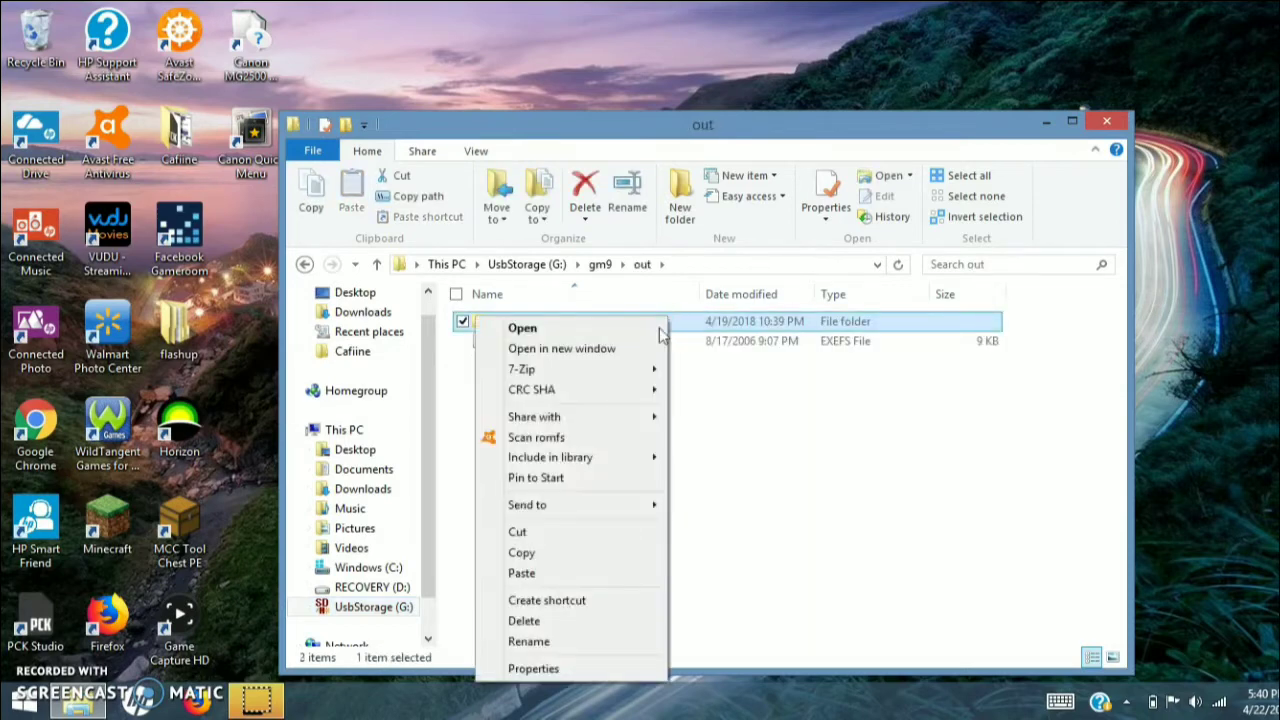
{"action": "left_click", "coordinate": [528, 536]}
{"action": "left_click", "coordinate": [355, 264]}
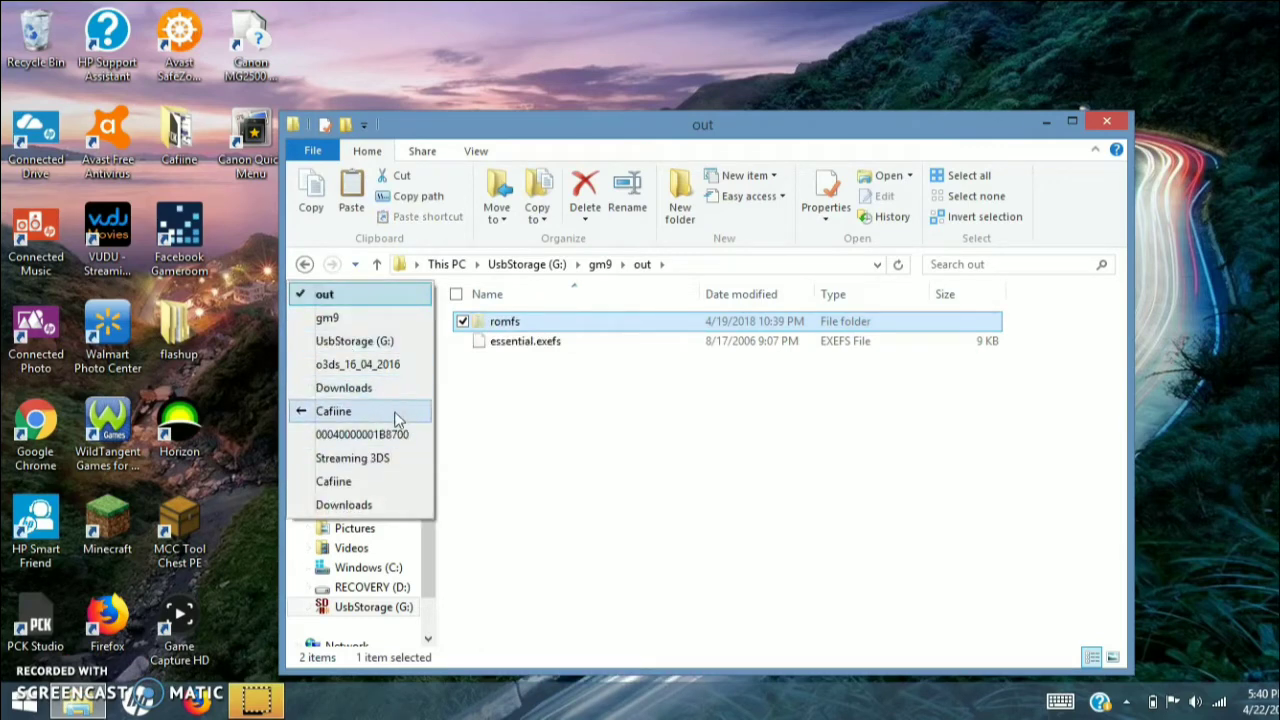
{"action": "left_click", "coordinate": [390, 366]}
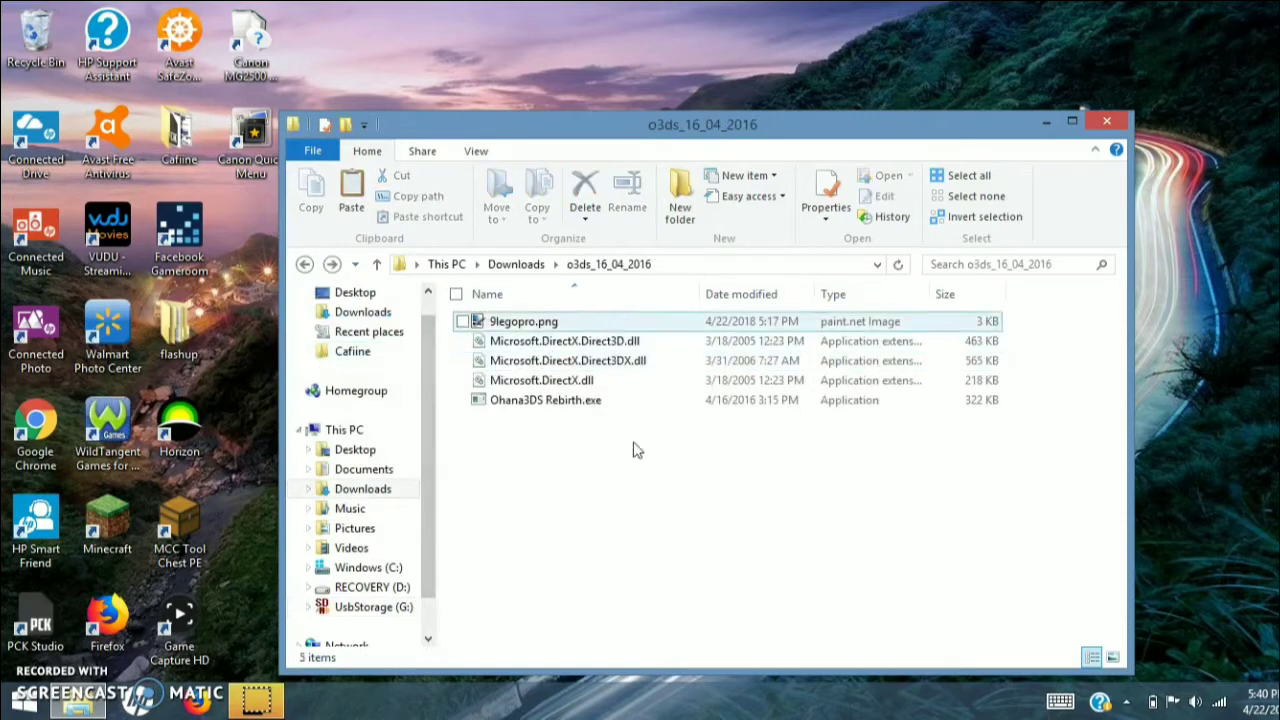
Paste romfs into the o3ds_16_04_2016 folder and open the pasted romfs folder.
{"action": "right_click", "coordinate": [544, 537]}
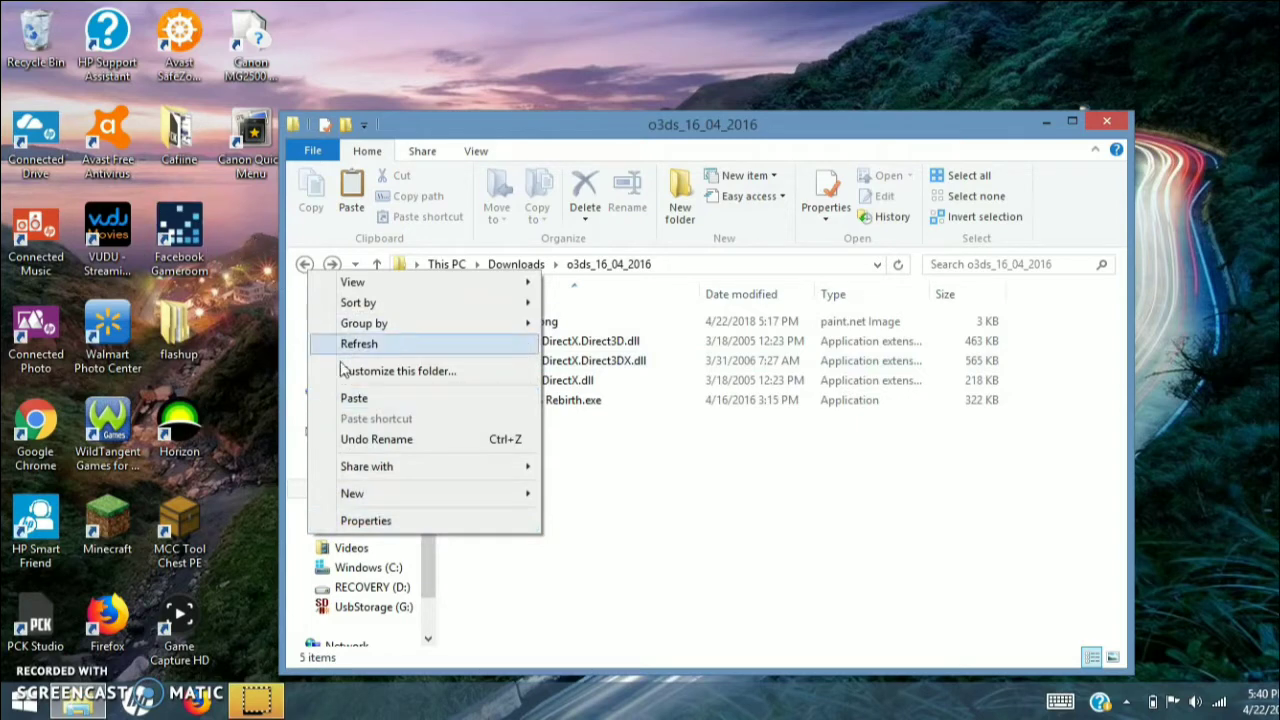
{"action": "left_click", "coordinate": [505, 400]}
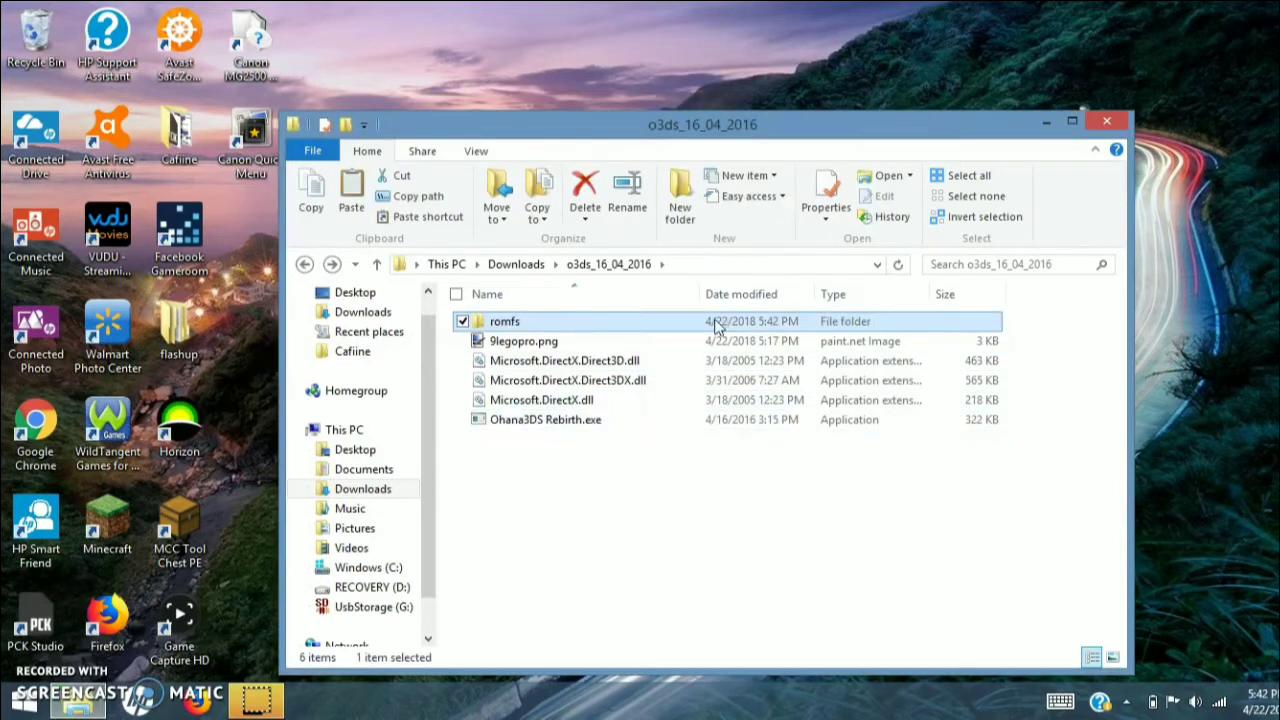
{"action": "double_click", "coordinate": [660, 330]}
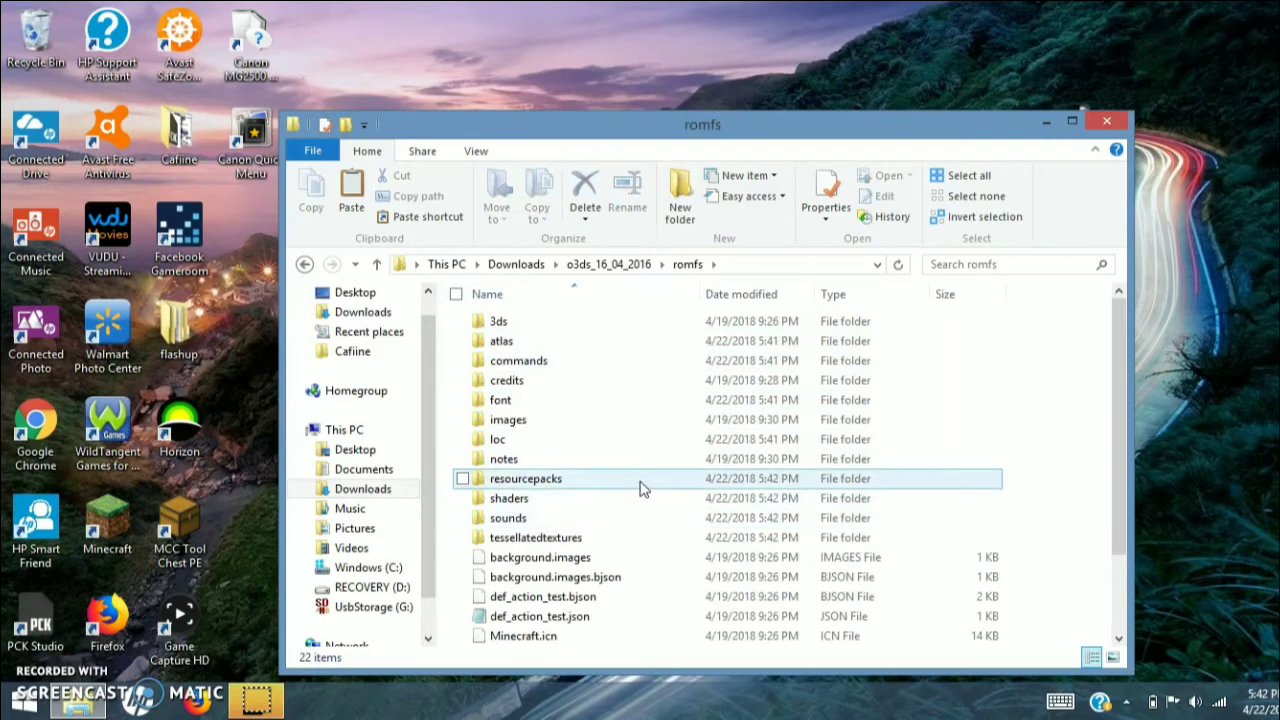
Browse romfs down through resourcepacks and skins into skinpacks.
{"action": "double_click", "coordinate": [642, 484]}
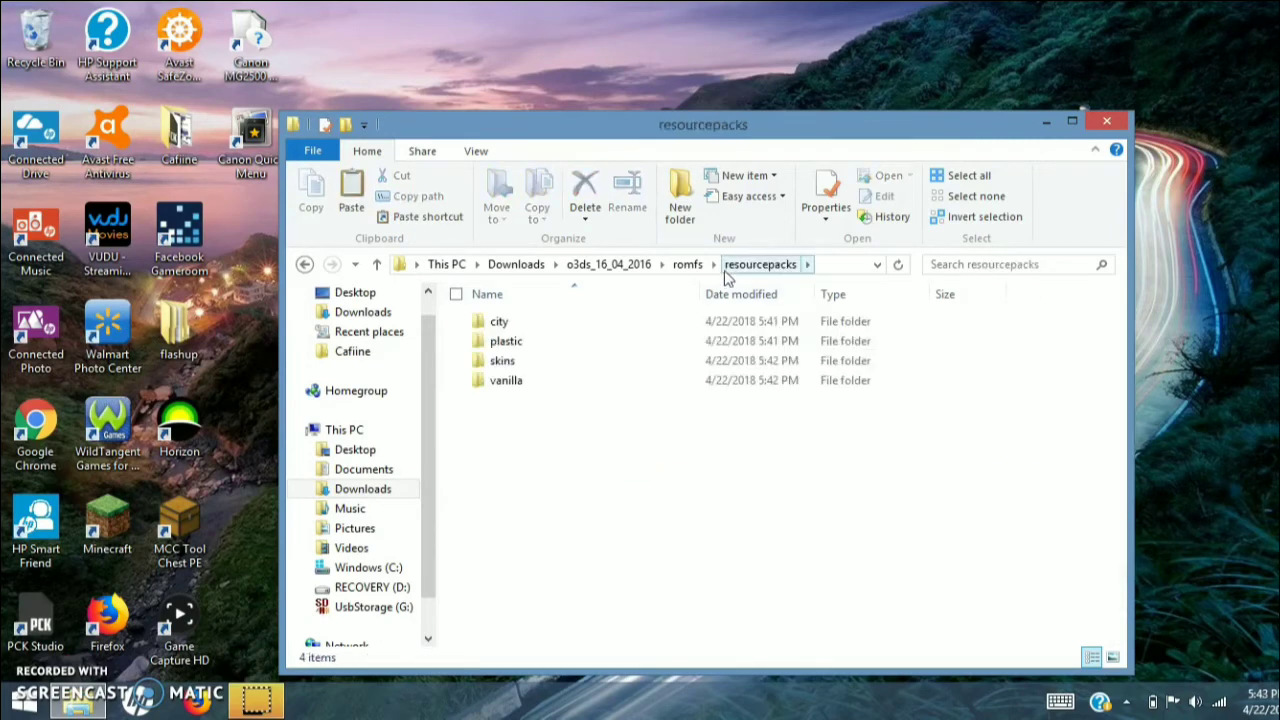
{"action": "double_click", "coordinate": [548, 359]}
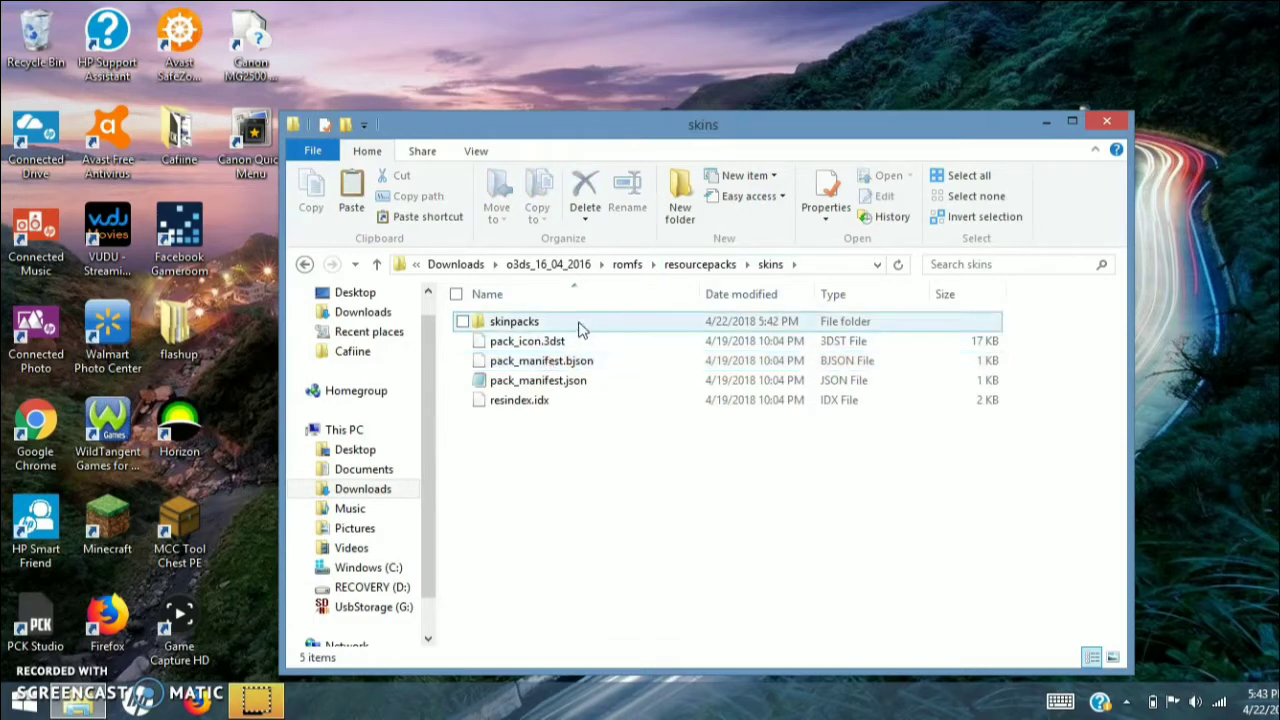
{"action": "double_click", "coordinate": [580, 330]}
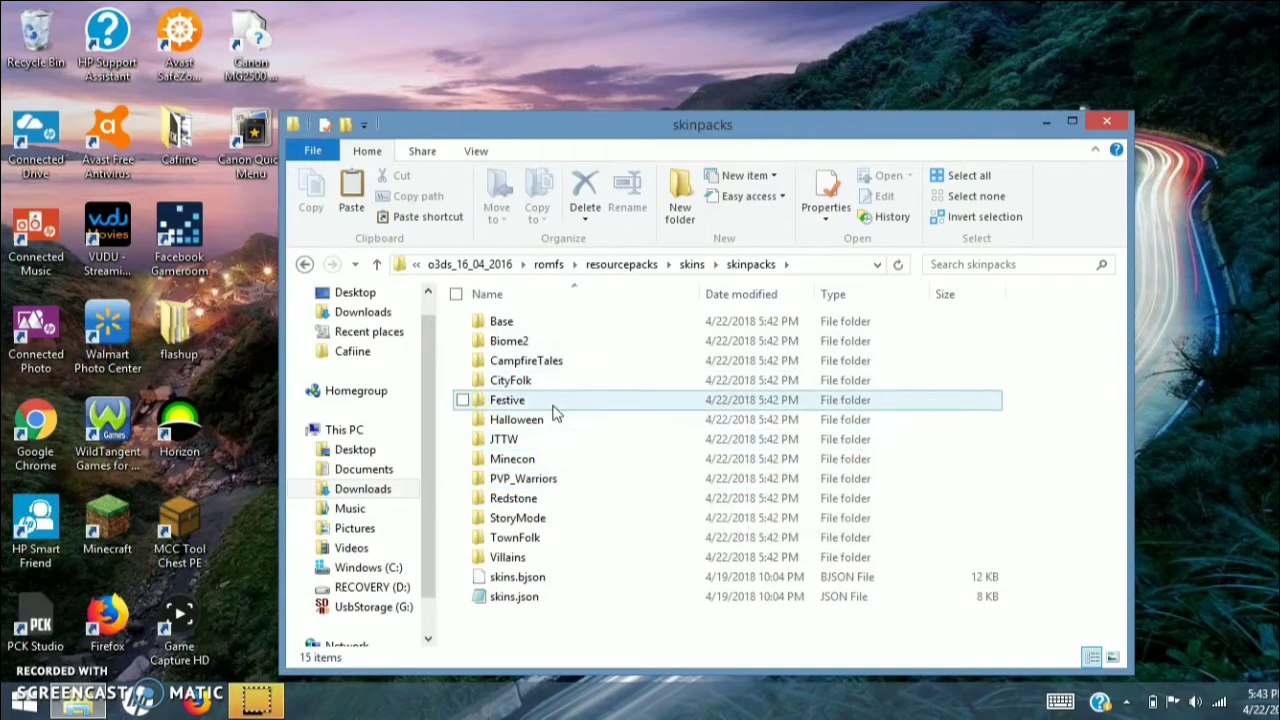
Open the PVP_Warriors skin pack and copy tundra_stray.3dst.
{"action": "double_click", "coordinate": [575, 322]}
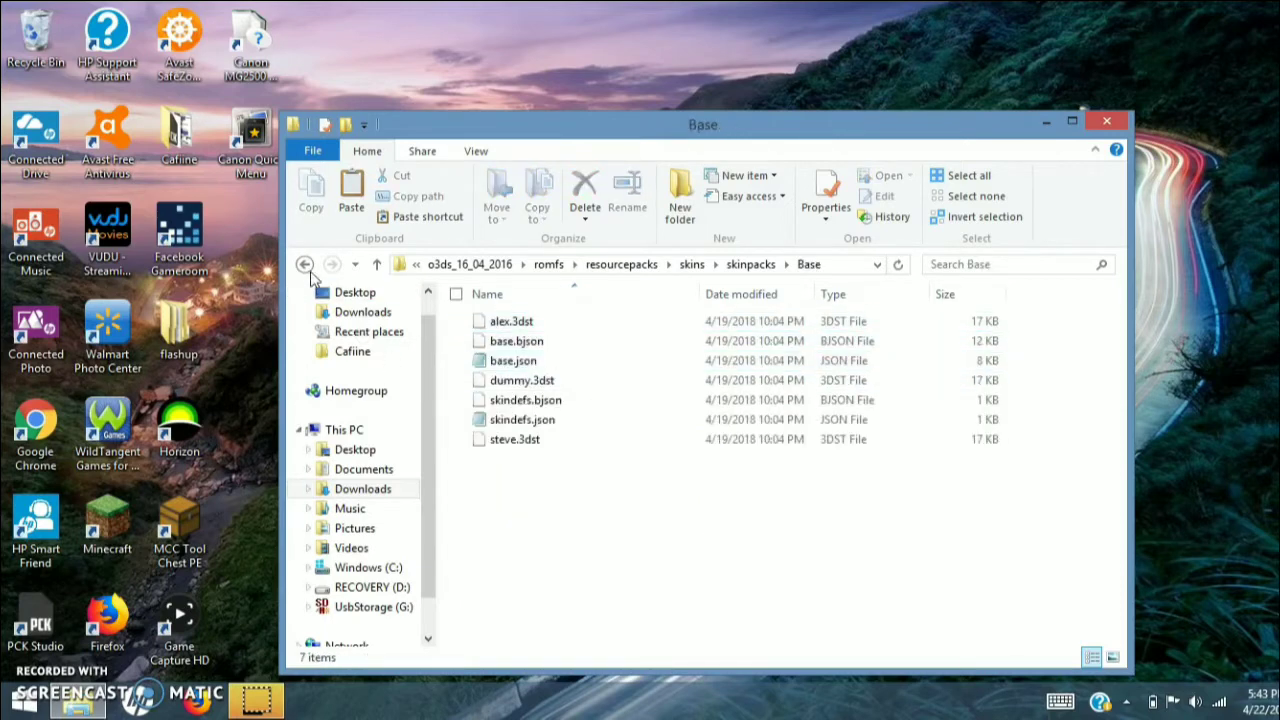
{"action": "left_click", "coordinate": [305, 264]}
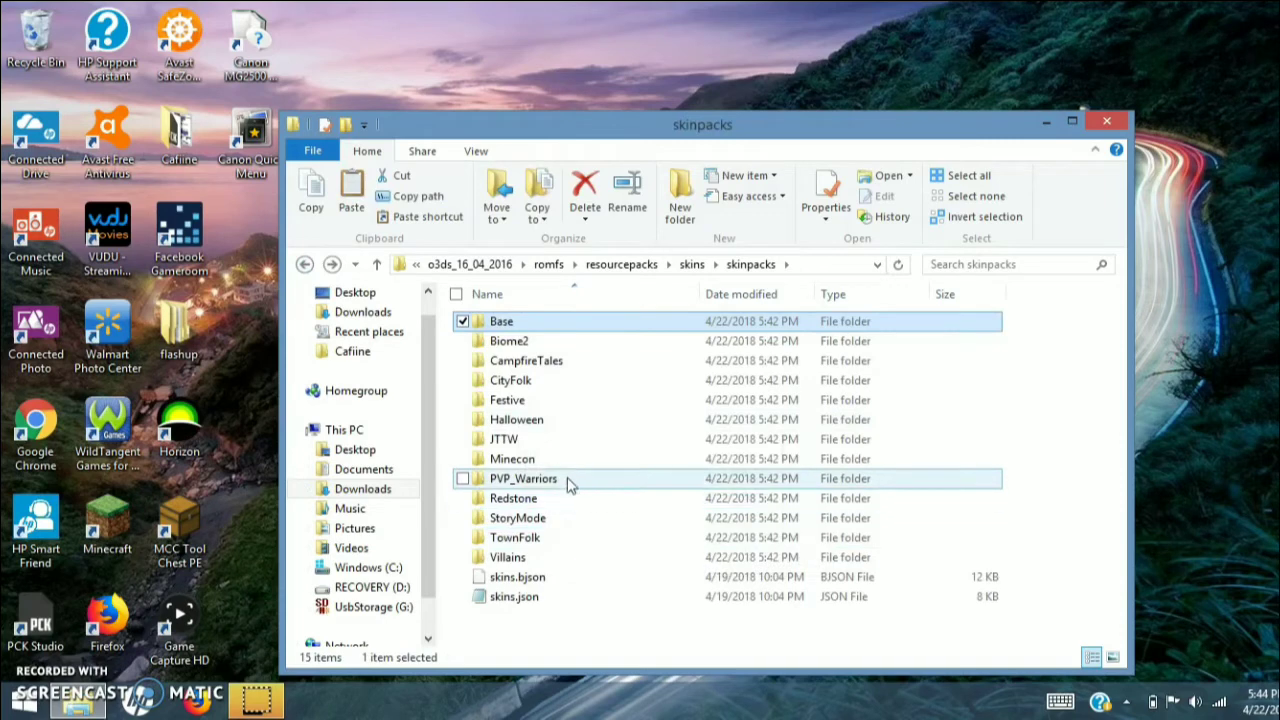
{"action": "double_click", "coordinate": [569, 479]}
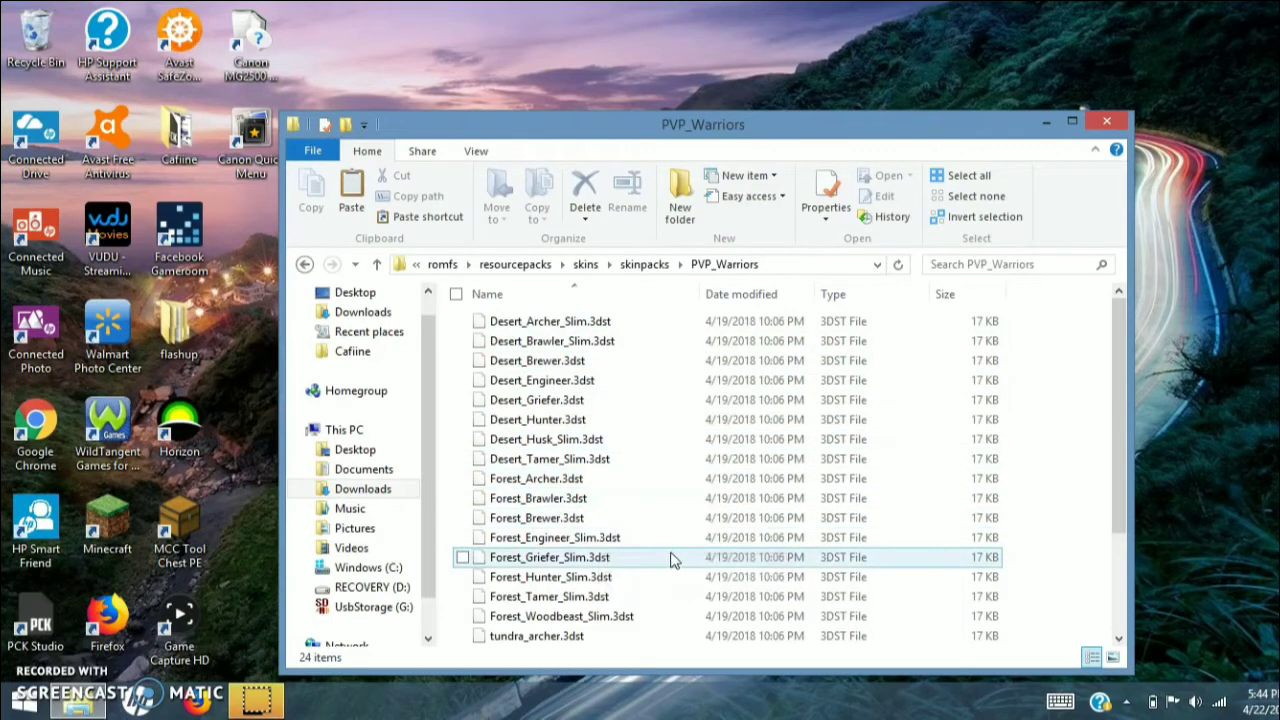
{"action": "scroll", "coordinate": [777, 537], "scroll_direction": "down", "scroll_amount": 3}
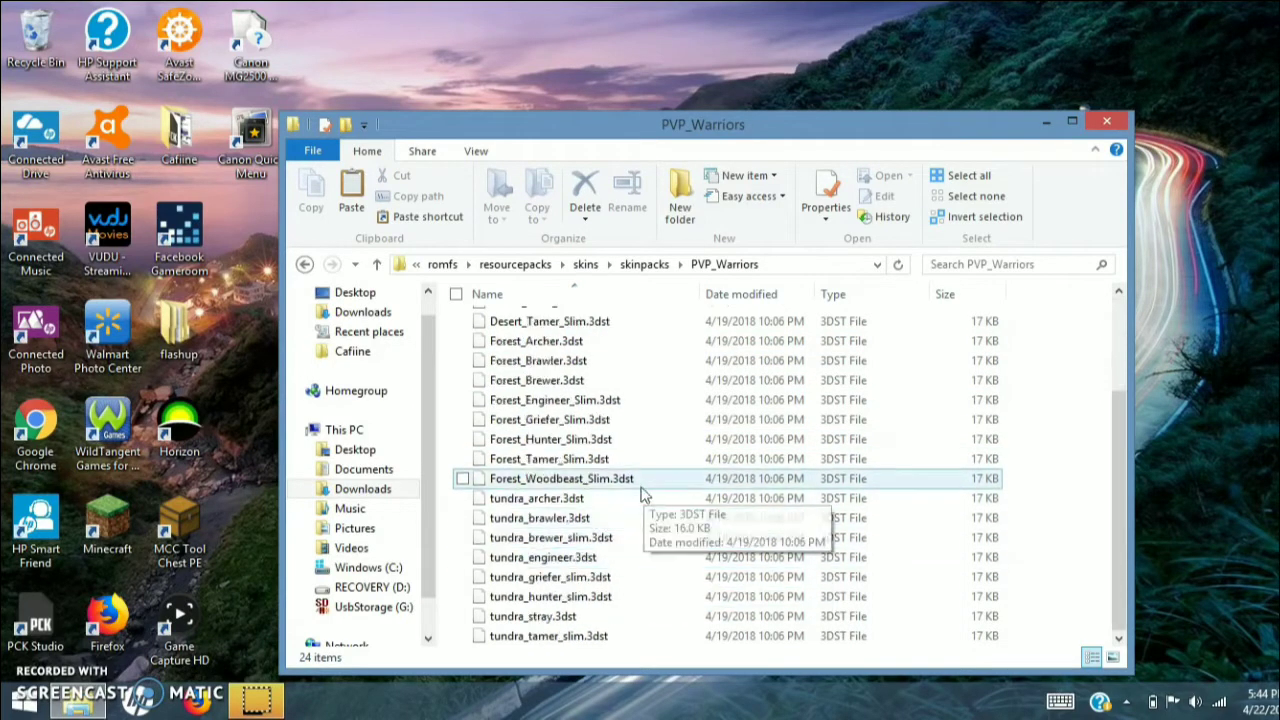
{"action": "left_click", "coordinate": [612, 616]}
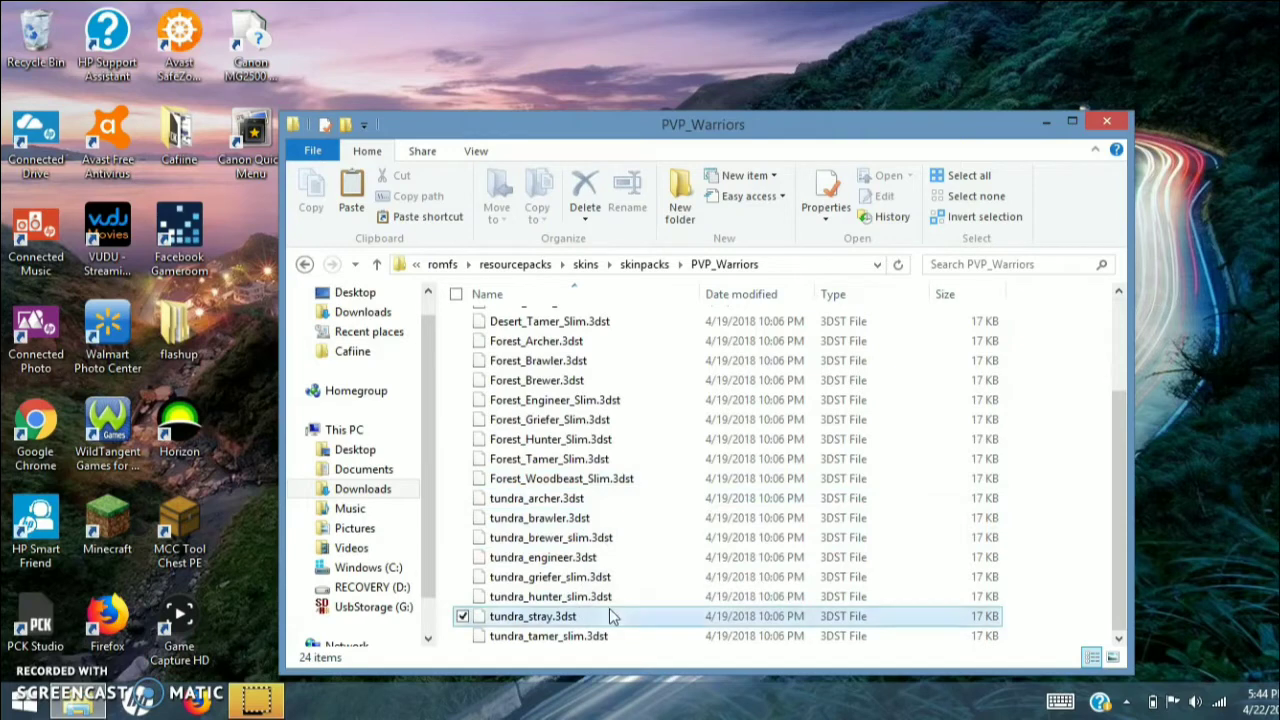
{"action": "right_click", "coordinate": [606, 614]}
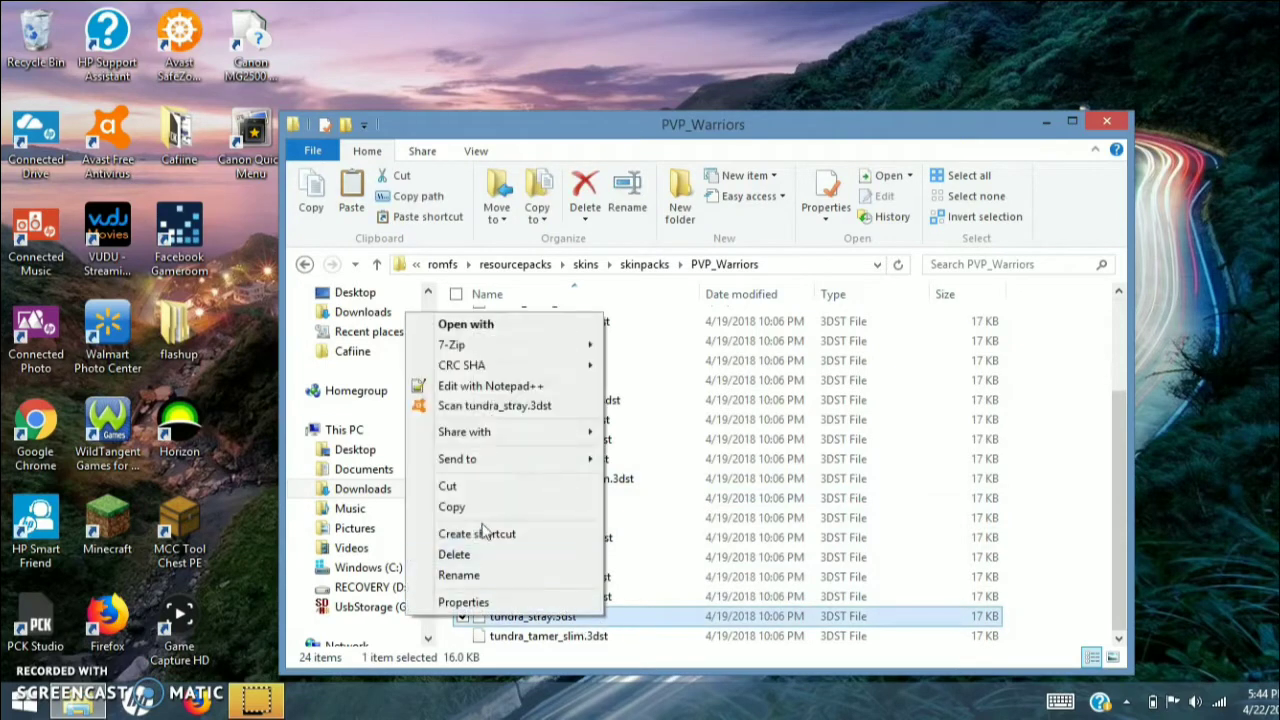
{"action": "left_click", "coordinate": [455, 507]}
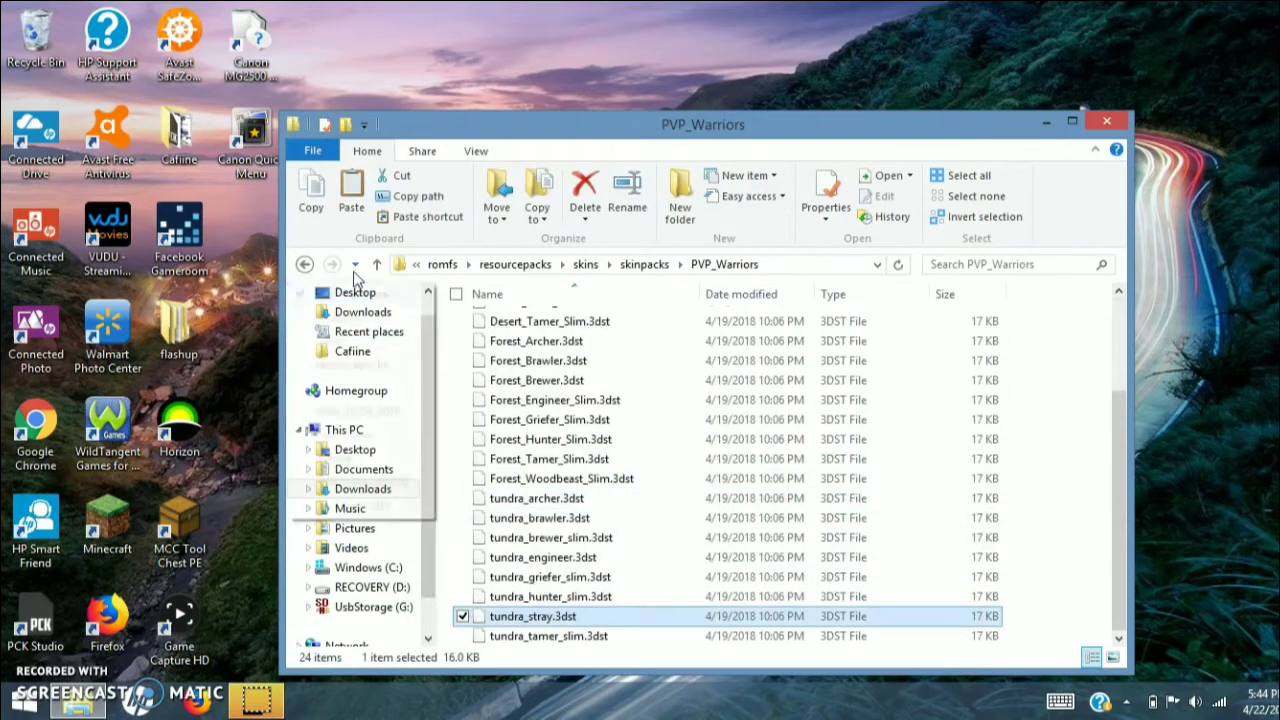
Return to o3ds_16_04_2016 and launch Ohana3DS Rebirth.exe.
{"action": "left_click", "coordinate": [355, 264]}
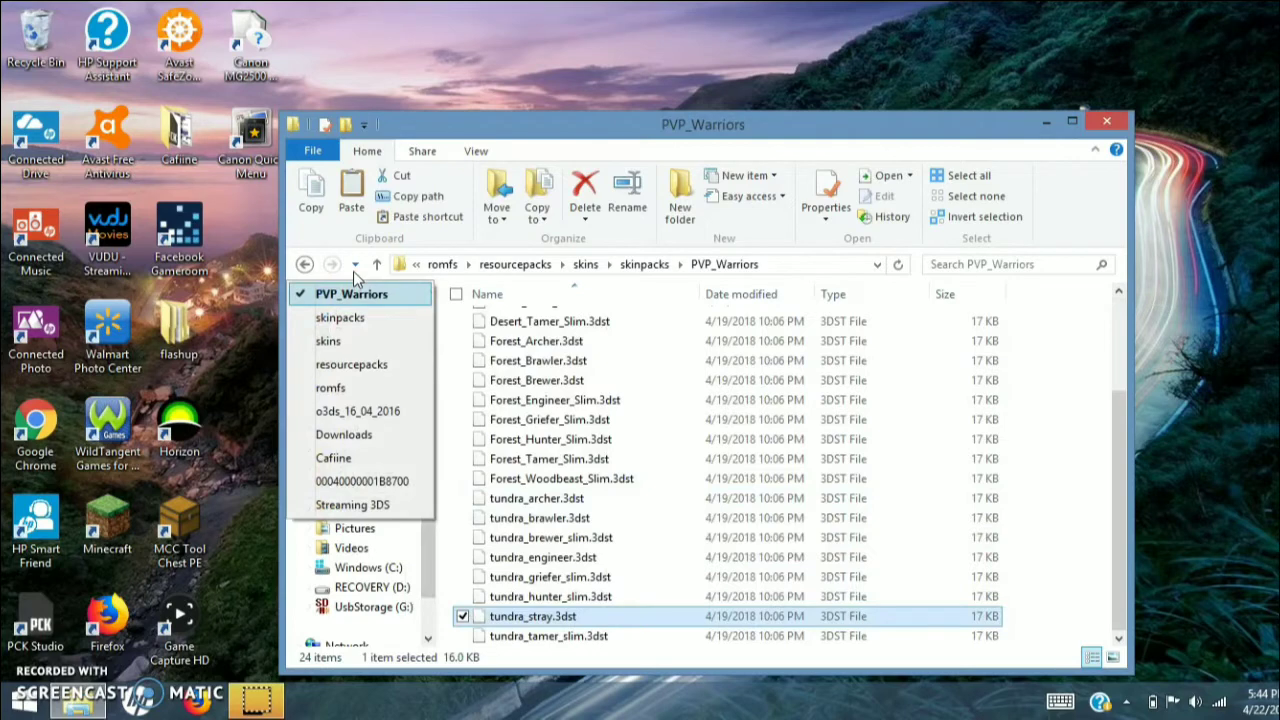
{"action": "left_click", "coordinate": [357, 411]}
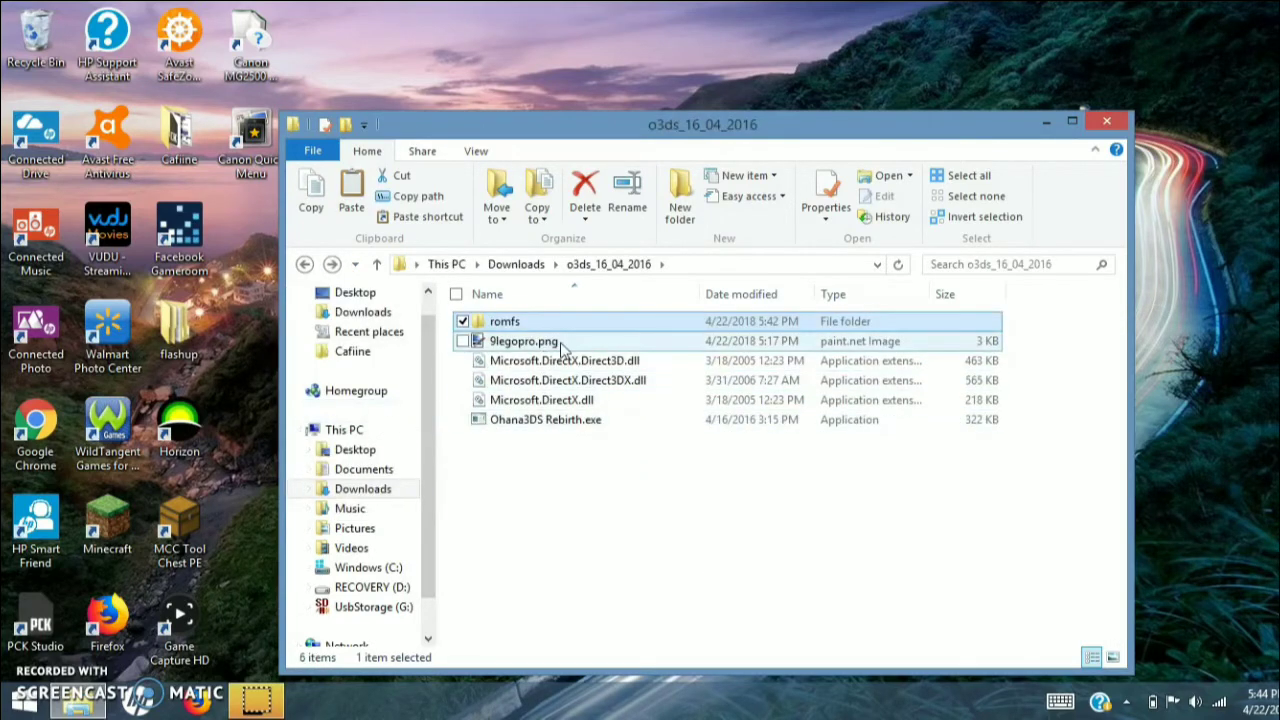
{"action": "left_click", "coordinate": [563, 422]}
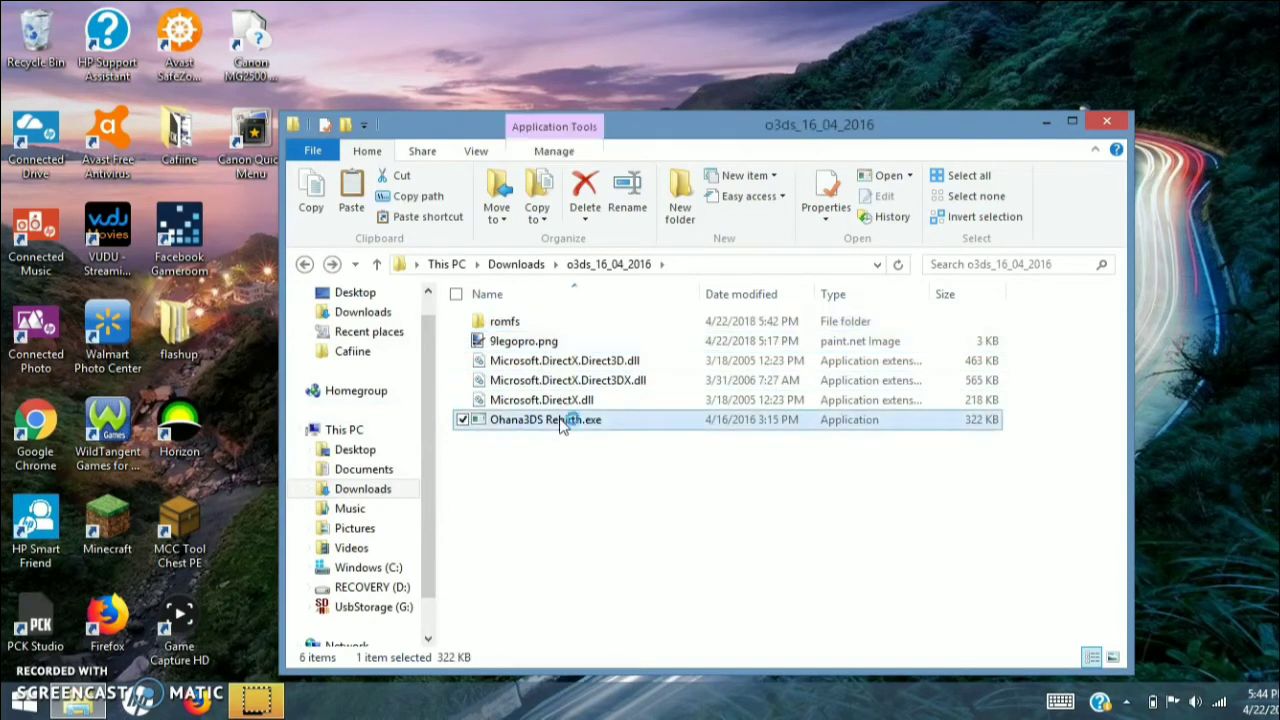
{"action": "double_click", "coordinate": [563, 421]}
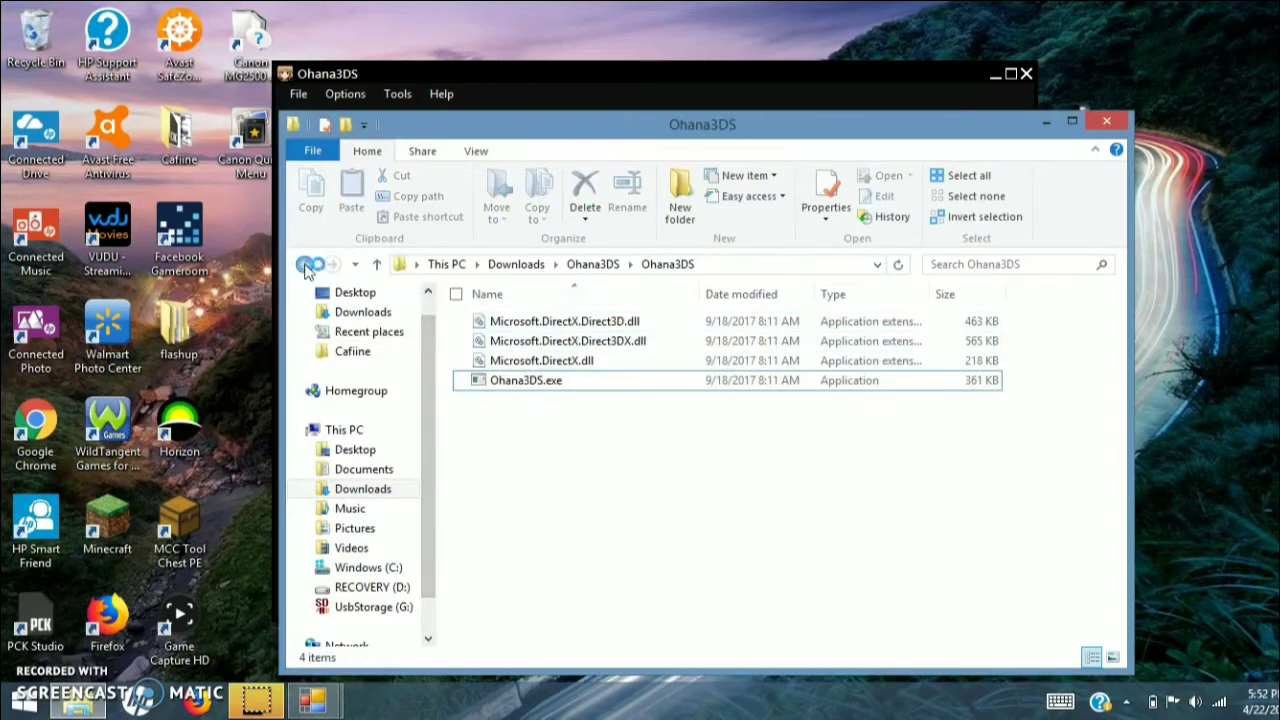
Go back into the inner Ohana3DS folder and bring the Ohana3DS window forward.
{"action": "left_click", "coordinate": [305, 265]}
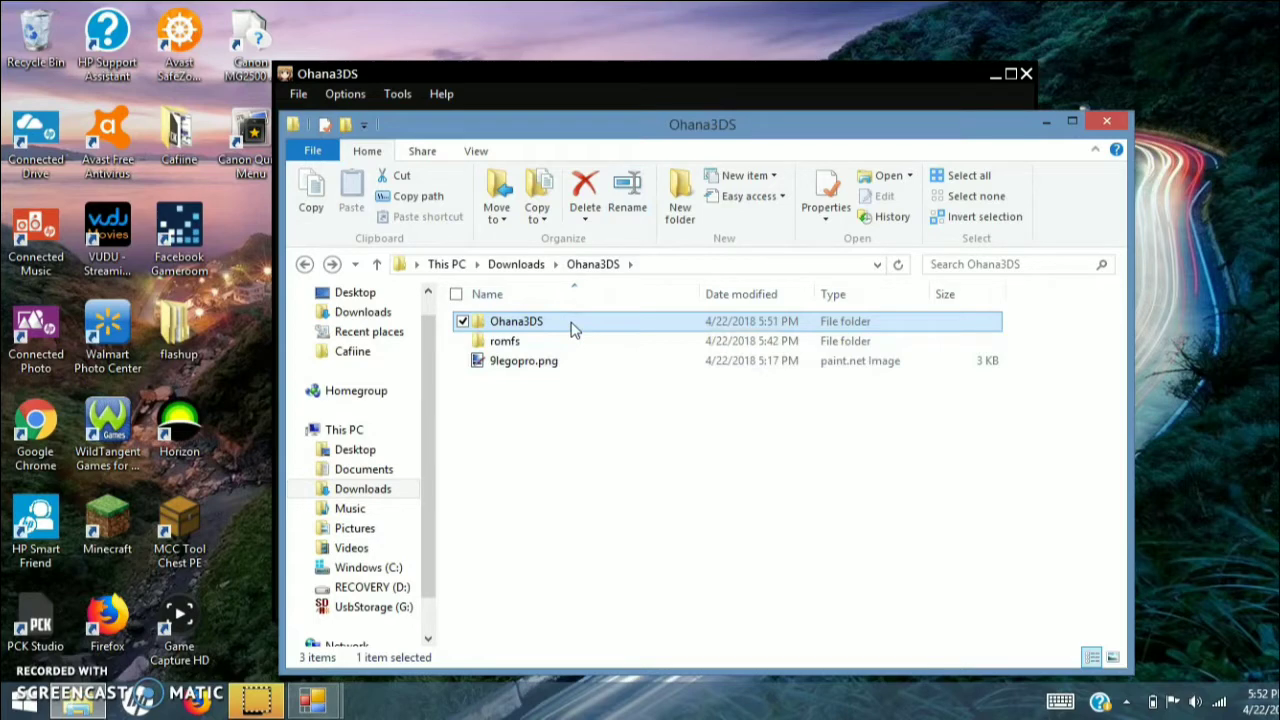
{"action": "double_click", "coordinate": [575, 322]}
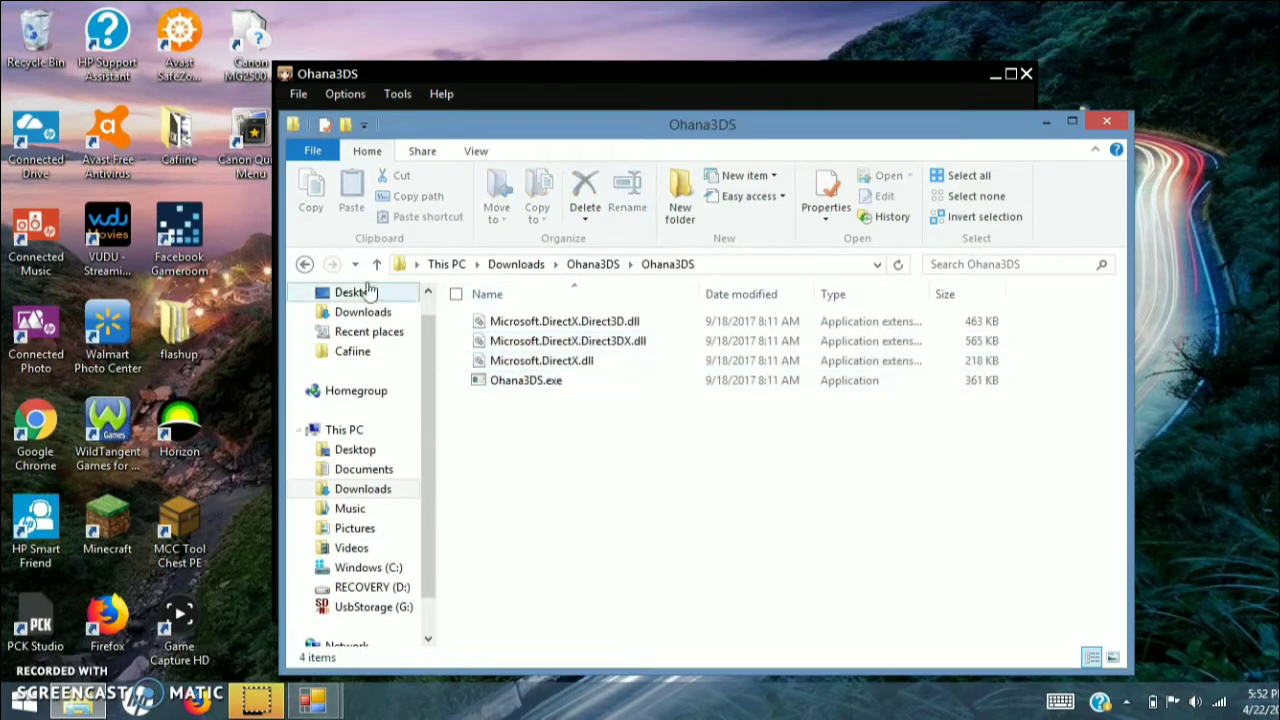
{"action": "left_click", "coordinate": [597, 73]}
In BCH texture replacer, start File > Open and browse Downloads into the Ohana3DS folder.
{"action": "mouse_move", "coordinate": [312, 699]}
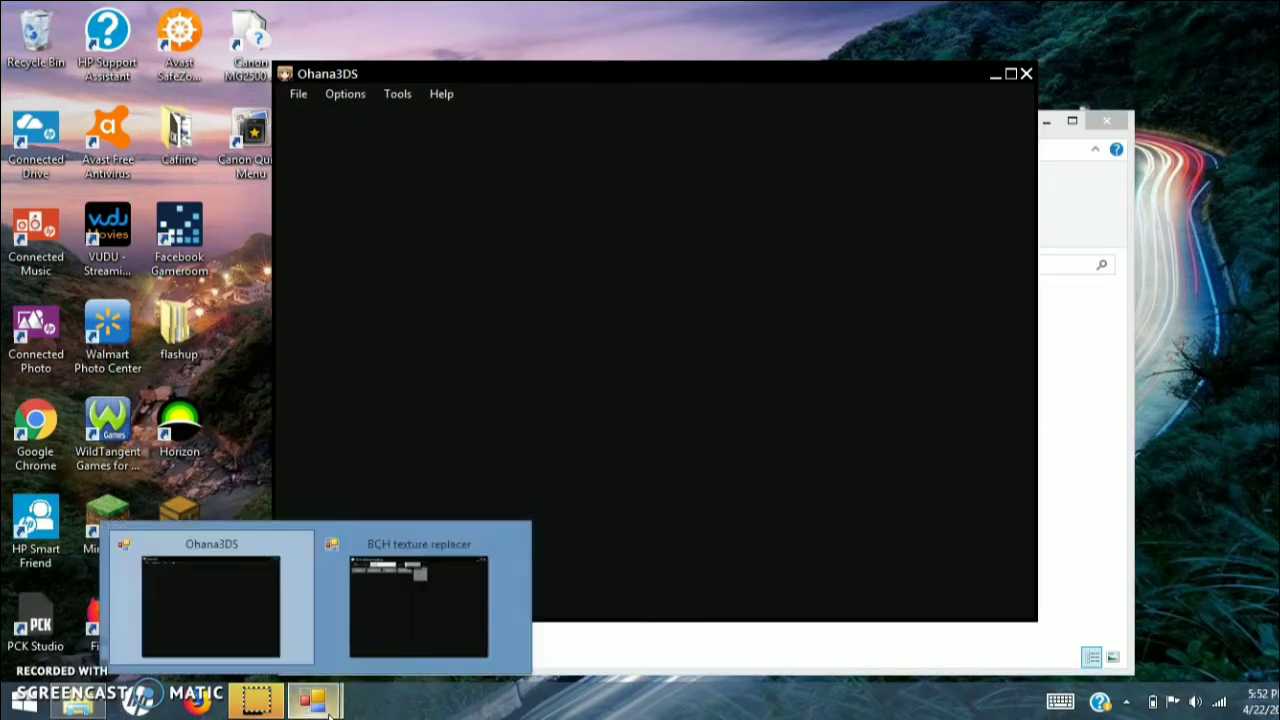
{"action": "left_click", "coordinate": [430, 605]}
{"action": "left_click", "coordinate": [370, 151]}
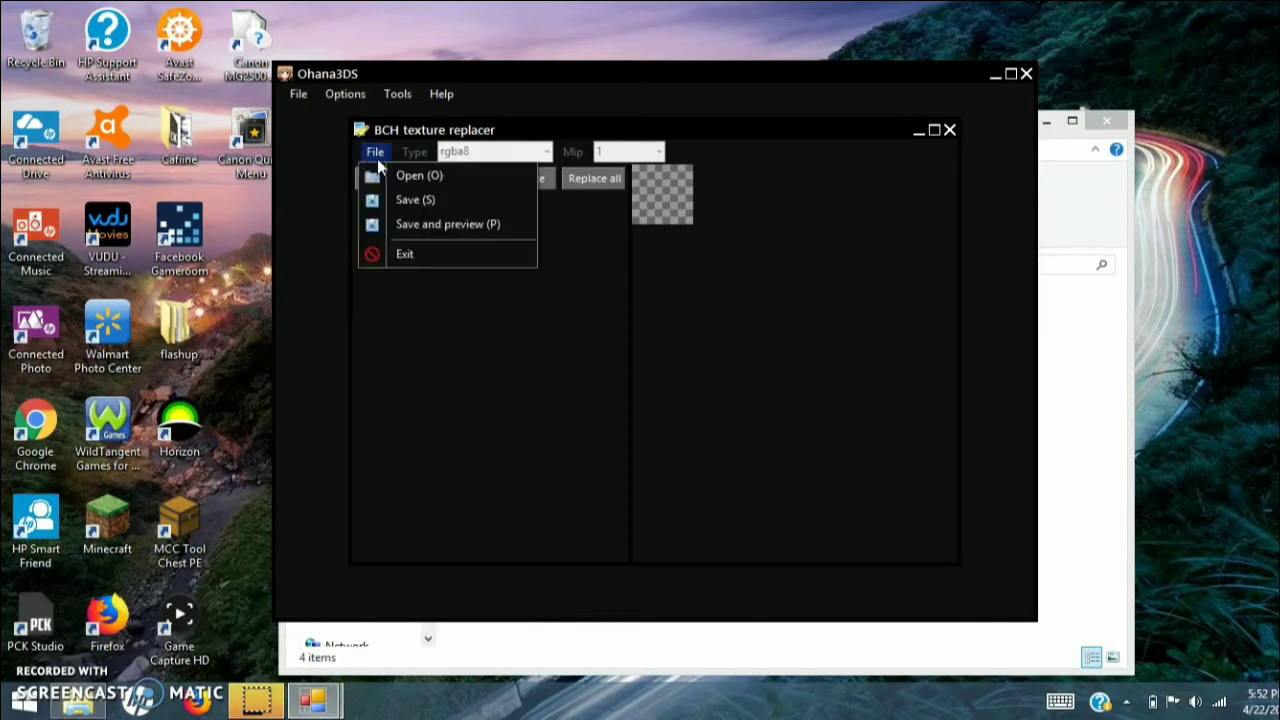
{"action": "left_click", "coordinate": [390, 180]}
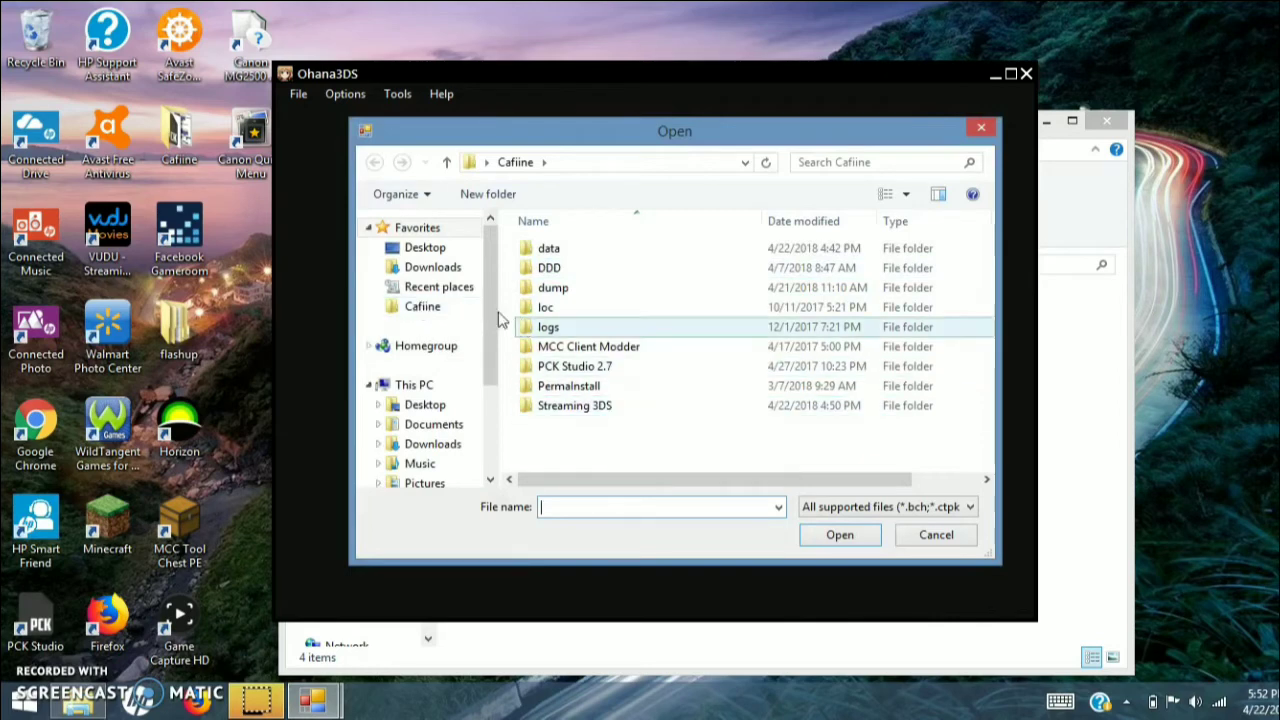
{"action": "left_click", "coordinate": [438, 268]}
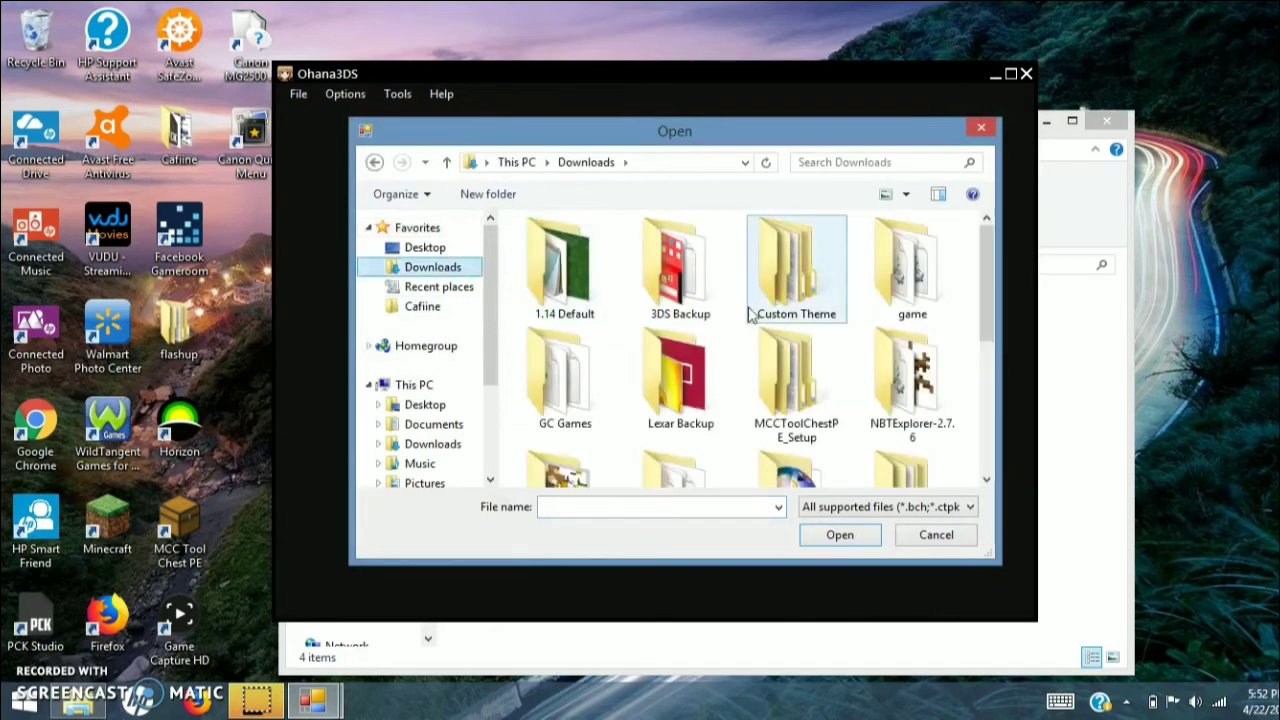
{"action": "left_click", "coordinate": [757, 423]}
{"action": "scroll", "coordinate": [760, 423], "scroll_direction": "down", "scroll_amount": 1}
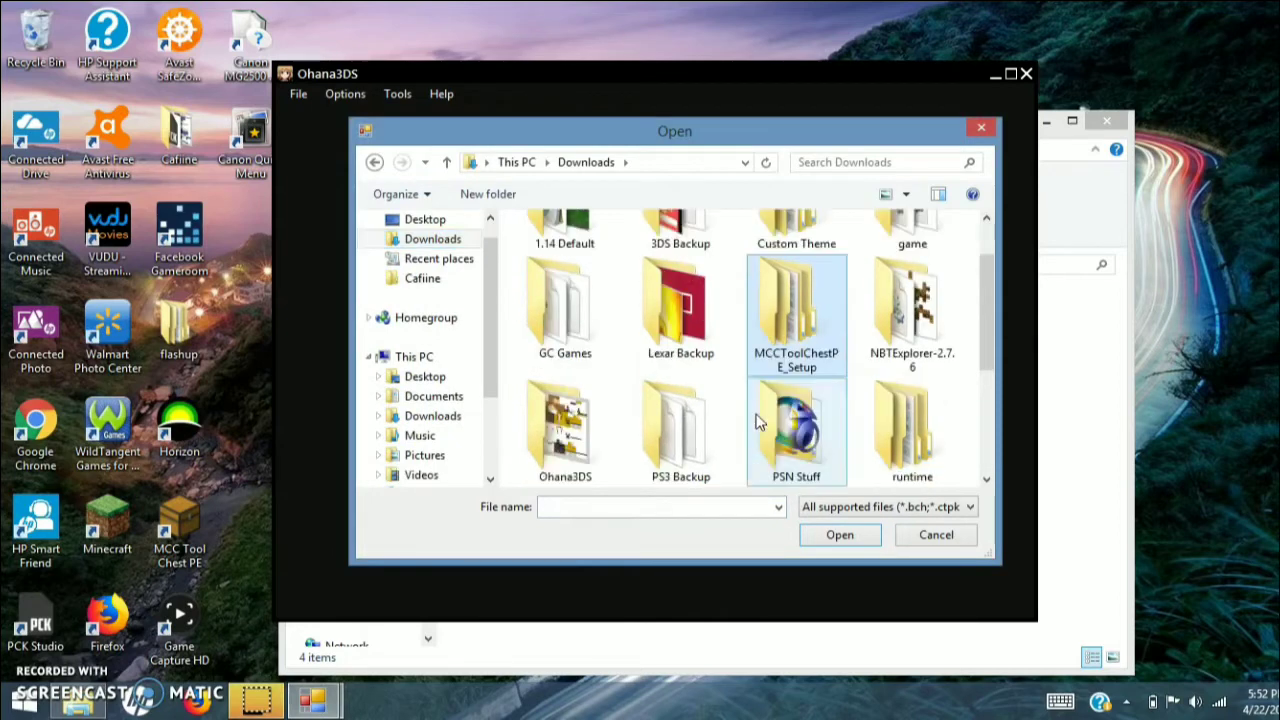
{"action": "scroll", "coordinate": [724, 428], "scroll_direction": "down", "scroll_amount": 1}
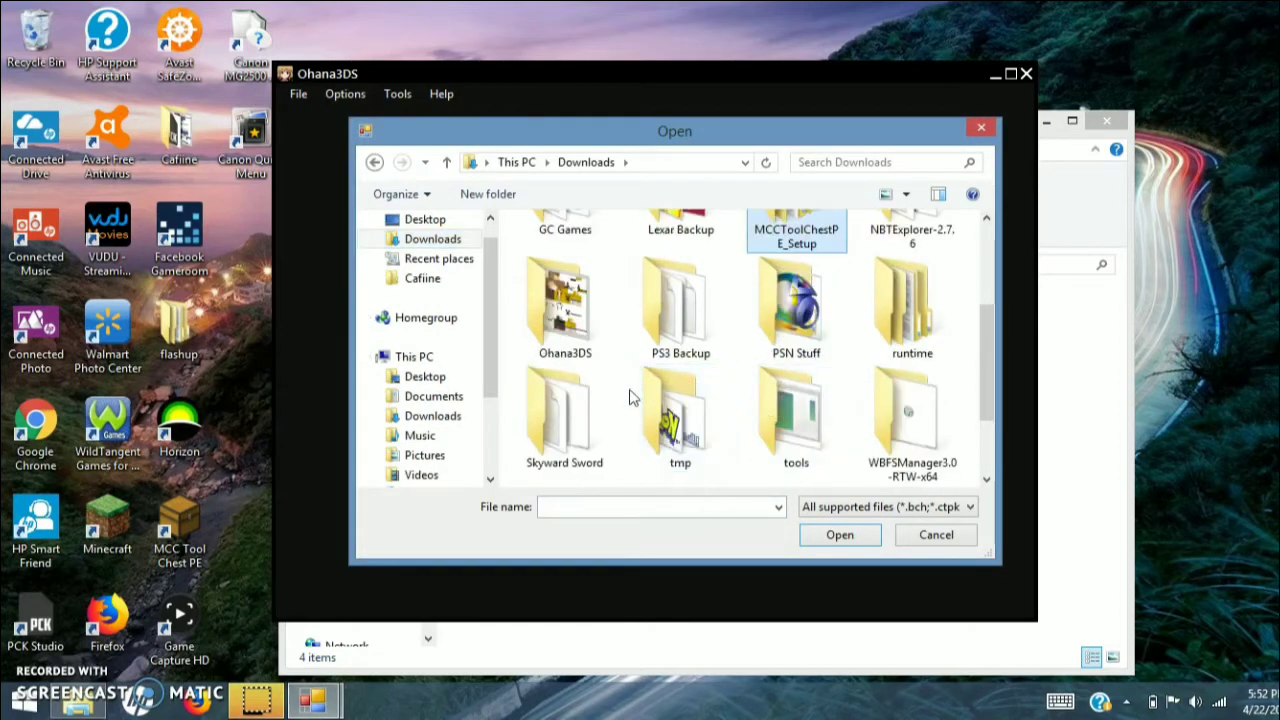
{"action": "scroll", "coordinate": [903, 335], "scroll_direction": "down", "scroll_amount": 1}
{"action": "scroll", "coordinate": [903, 340], "scroll_direction": "up", "scroll_amount": 1}
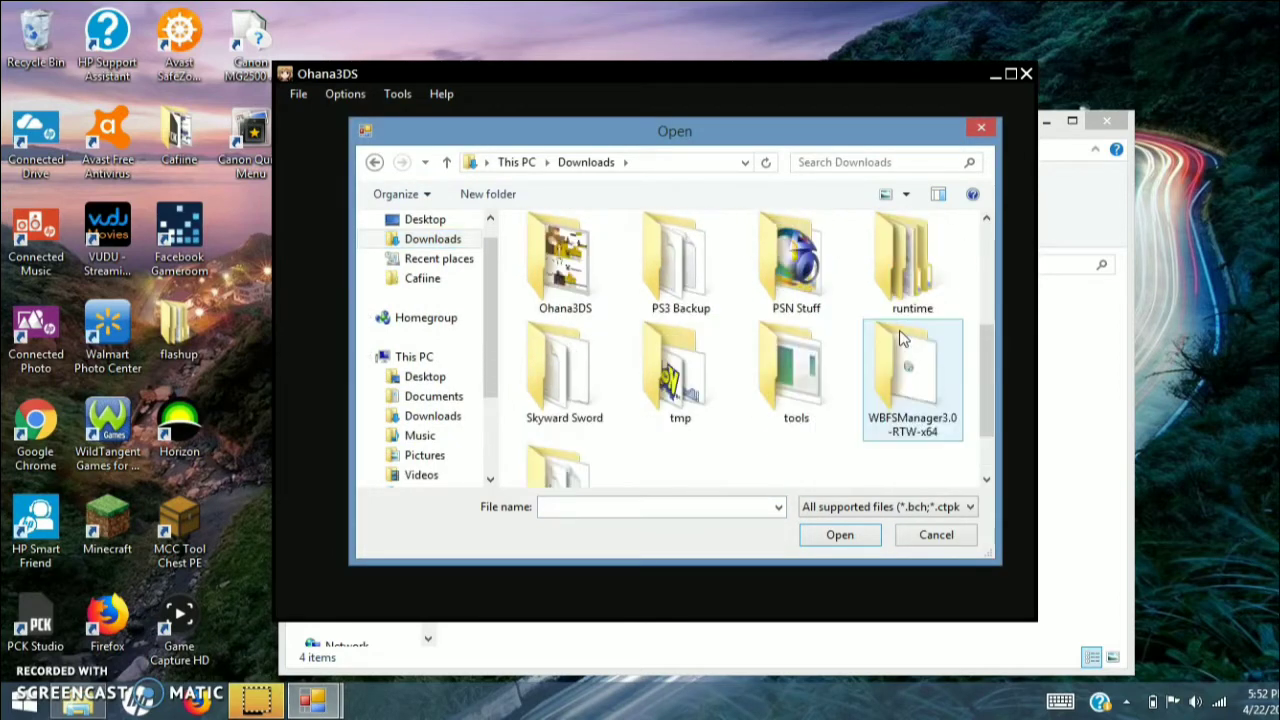
{"action": "double_click", "coordinate": [592, 290]}
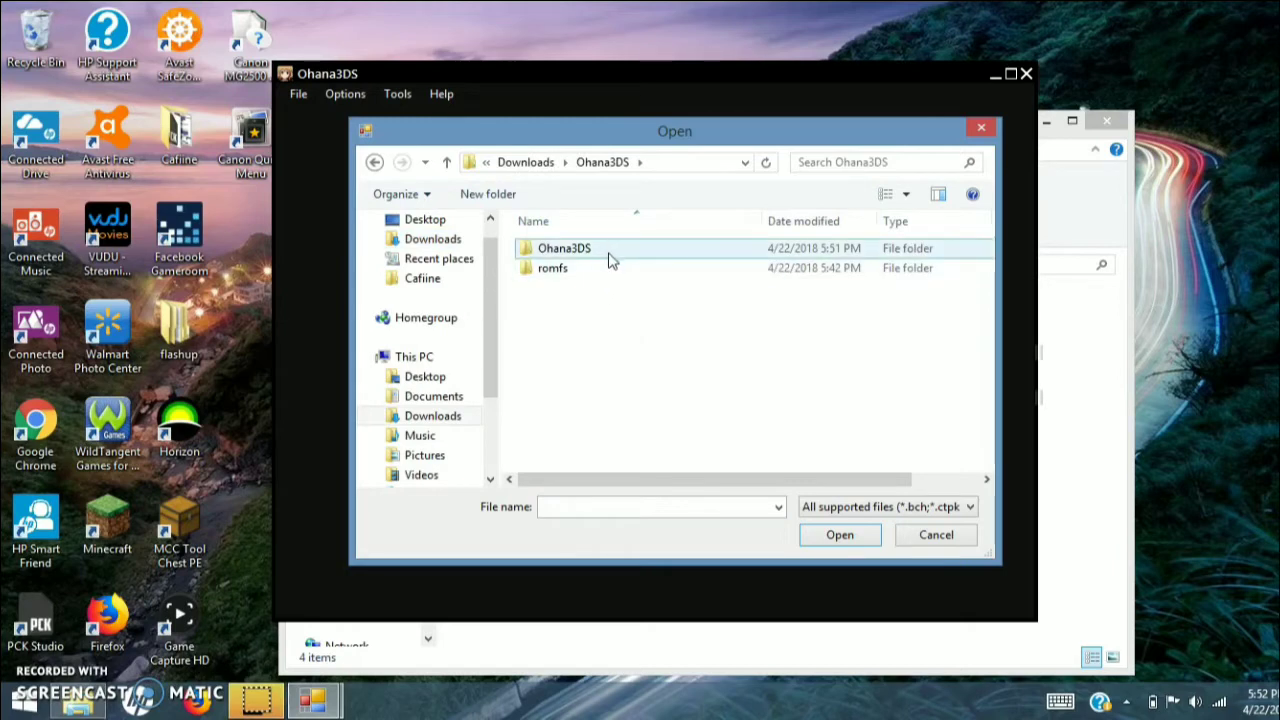
Browse romfs\resourcepacks\skins\skinpacks\PVP_Warriors and load tundra_stray.3dst.
{"action": "left_click", "coordinate": [605, 276]}
{"action": "double_click", "coordinate": [607, 278]}
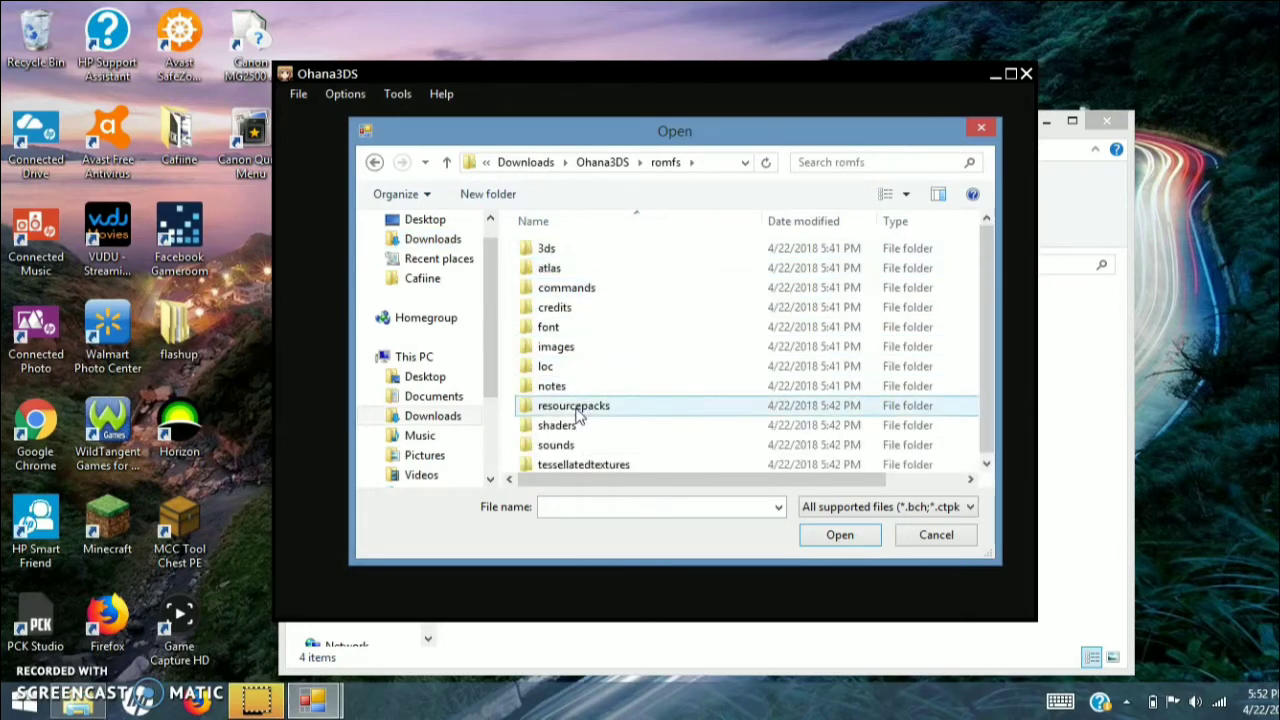
{"action": "left_click", "coordinate": [582, 412]}
{"action": "double_click", "coordinate": [579, 415]}
{"action": "double_click", "coordinate": [572, 288]}
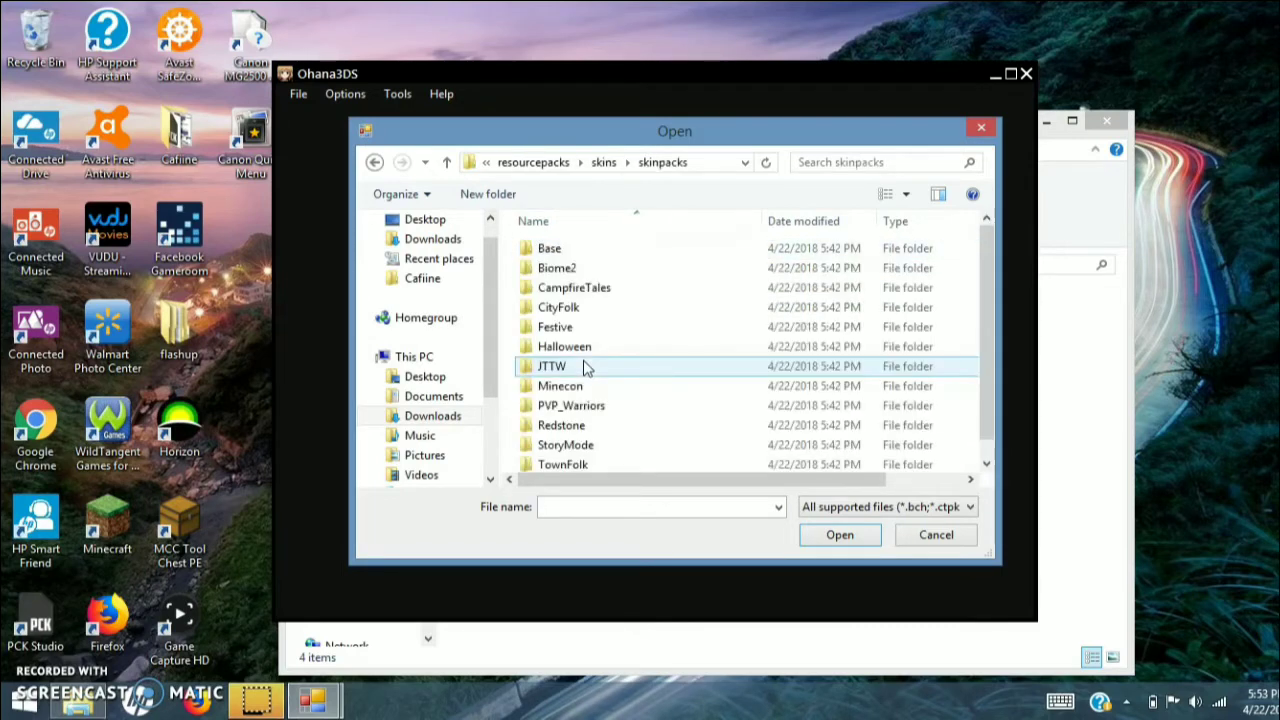
{"action": "scroll", "coordinate": [594, 404], "scroll_direction": "down", "scroll_amount": 1}
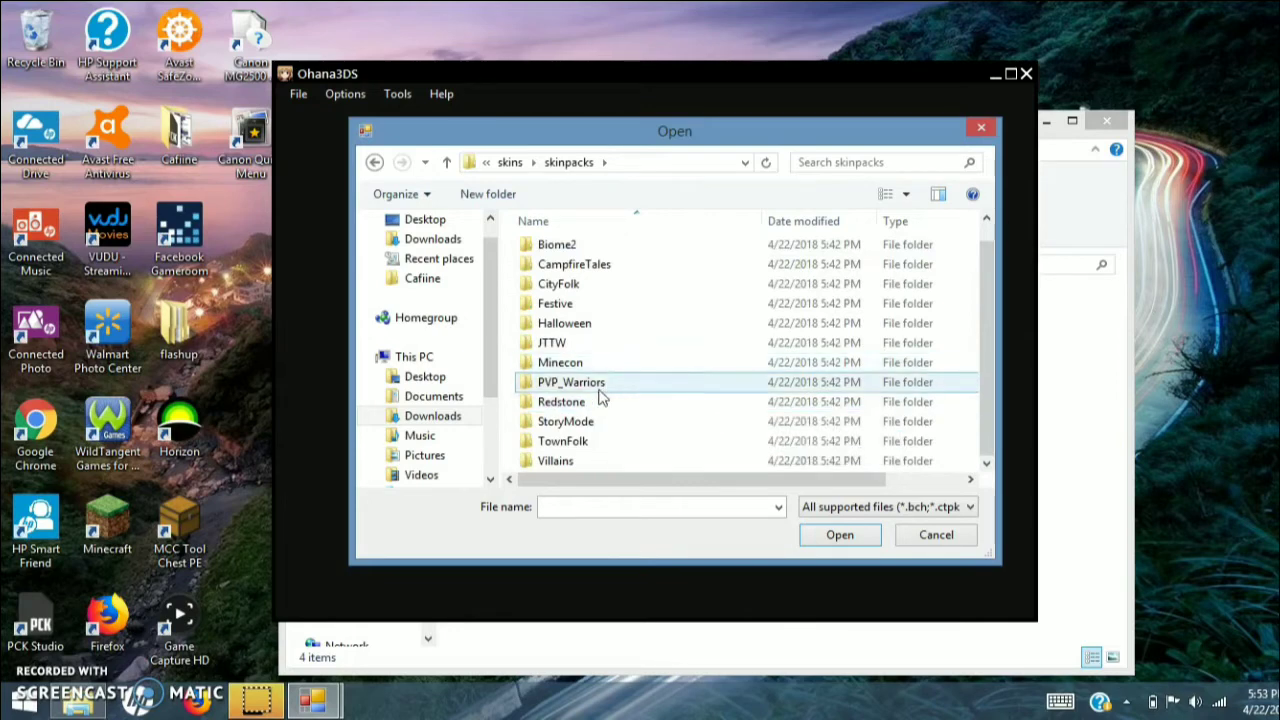
{"action": "double_click", "coordinate": [623, 387]}
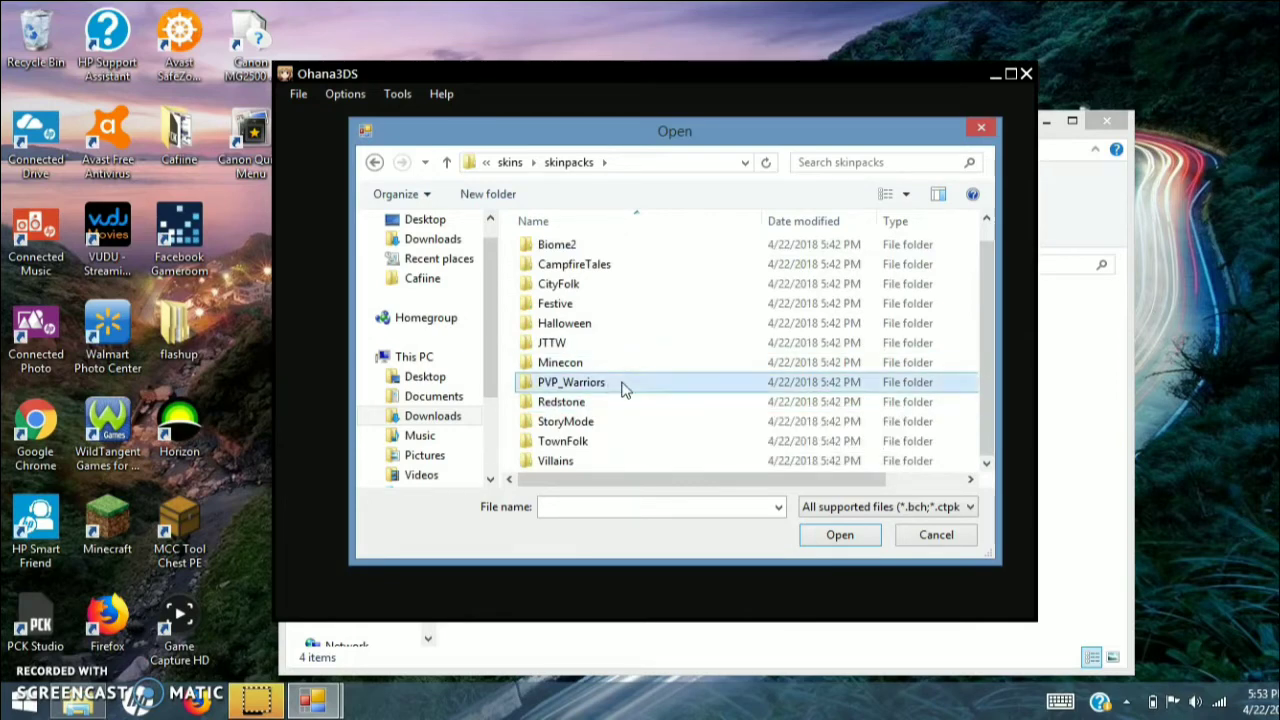
{"action": "scroll", "coordinate": [610, 350], "scroll_direction": "down", "scroll_amount": 3}
{"action": "scroll", "coordinate": [610, 345], "scroll_direction": "down", "scroll_amount": 2}
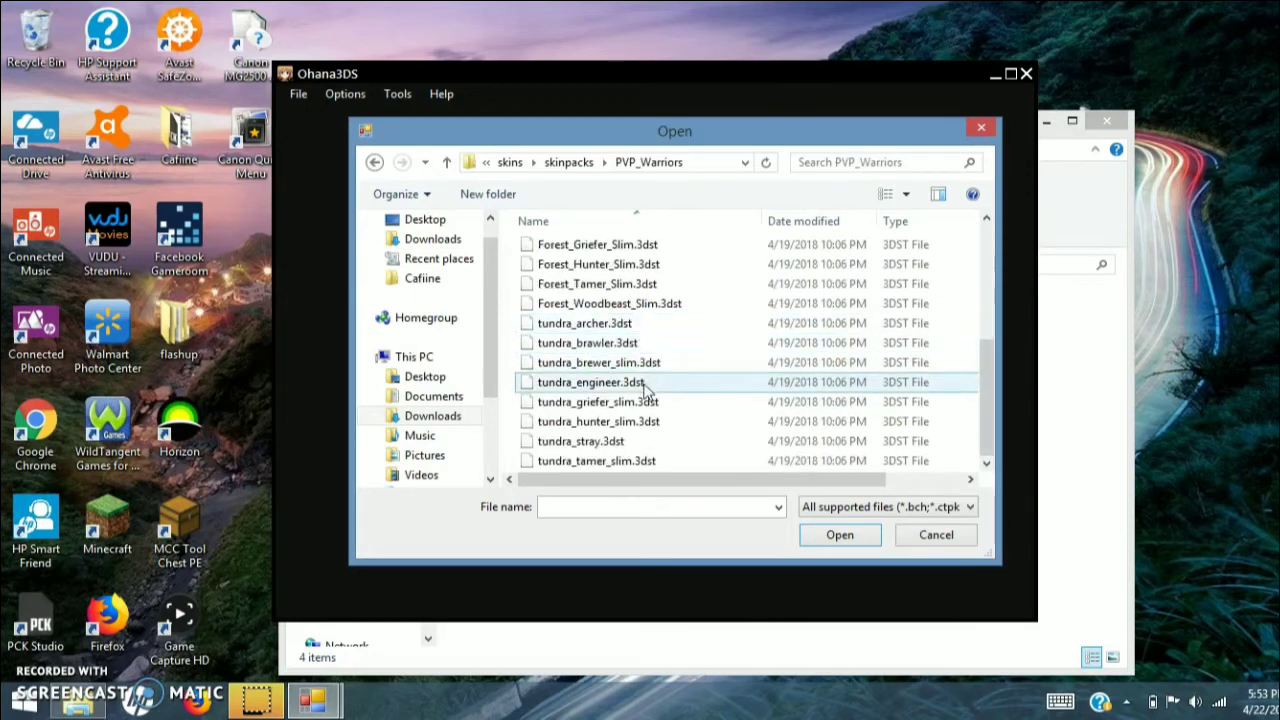
{"action": "double_click", "coordinate": [655, 443]}
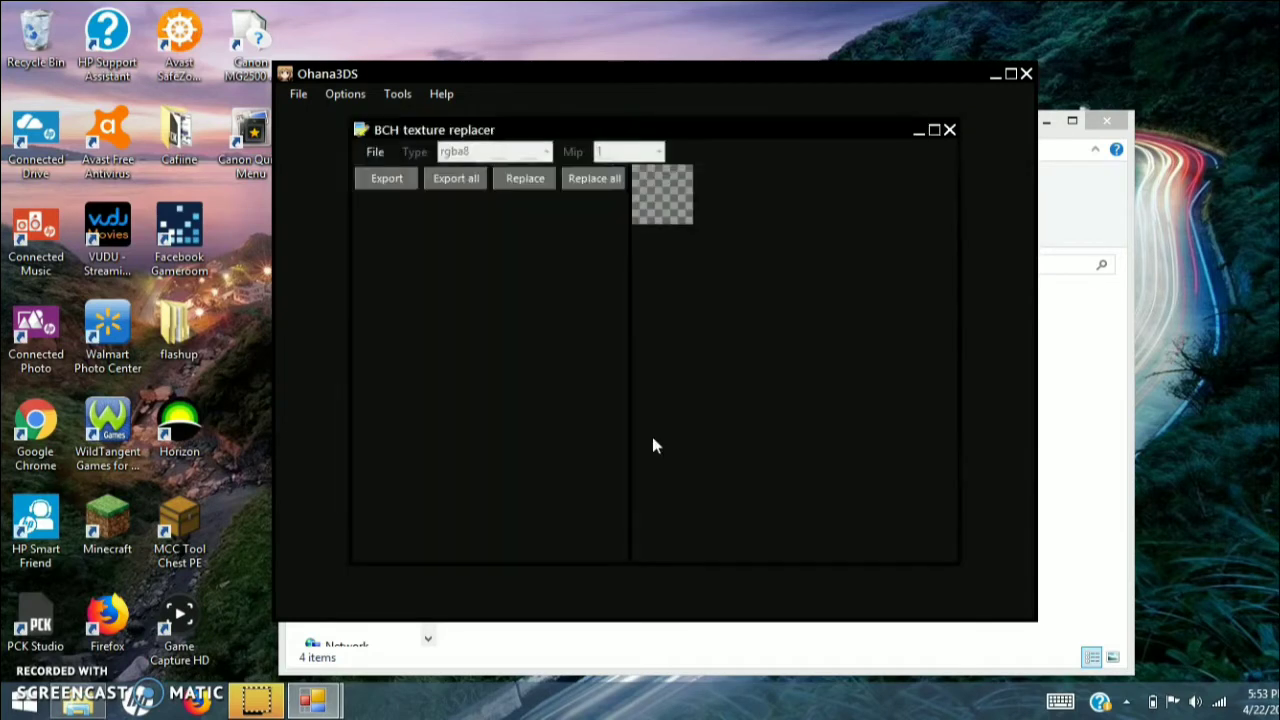
Select the Texure entry, then open 9legopro.png from Downloads\Ohana3DS in paint.net.
{"action": "left_click", "coordinate": [419, 210]}
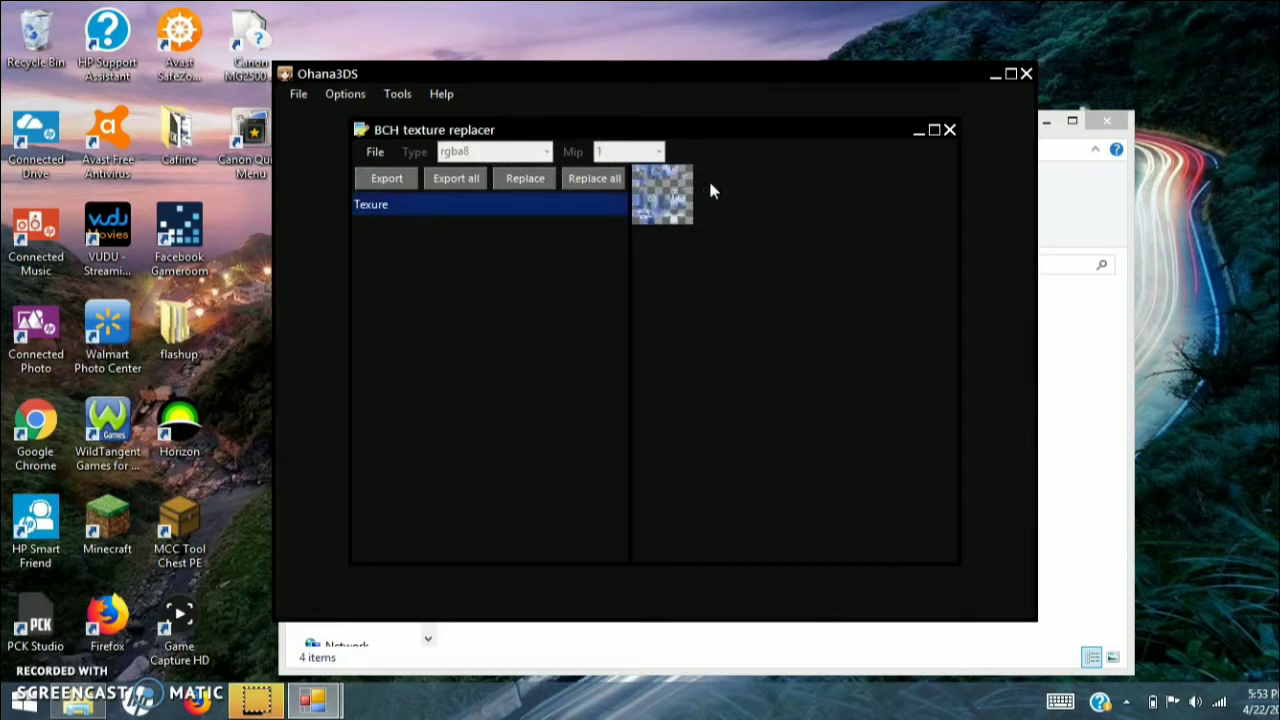
{"action": "left_click", "coordinate": [1076, 291]}
{"action": "left_click", "coordinate": [305, 266]}
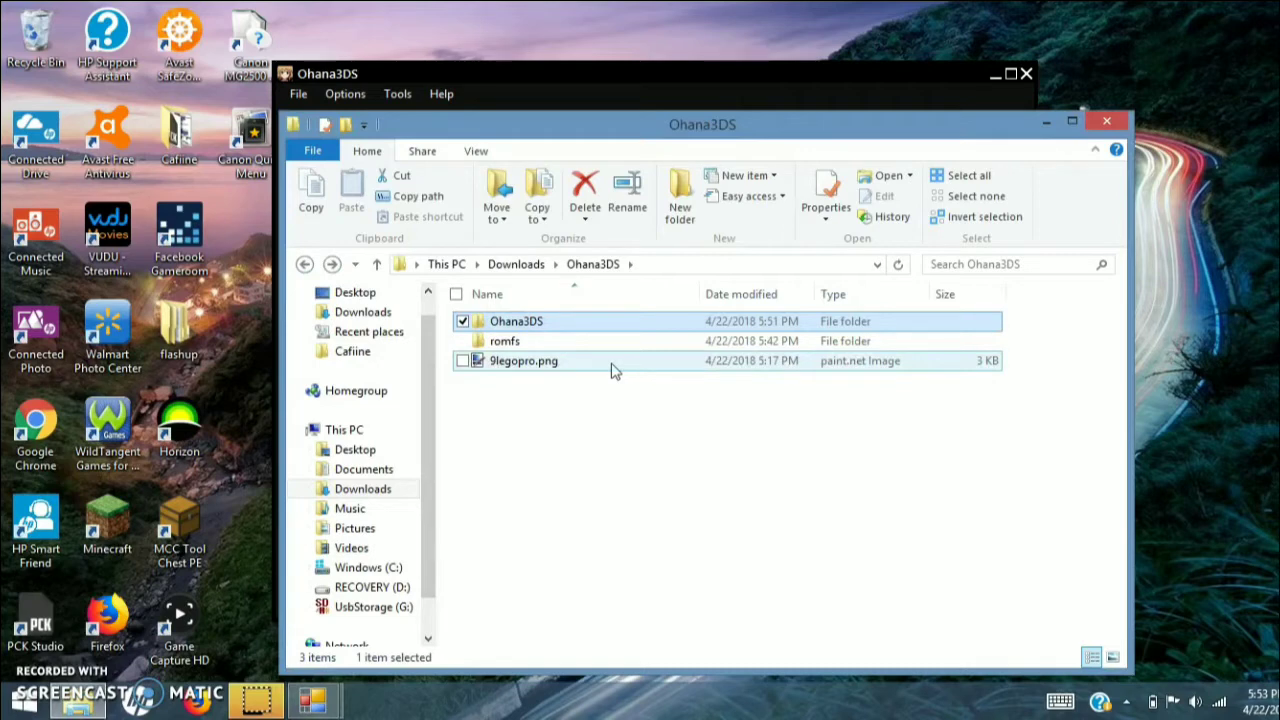
{"action": "left_click", "coordinate": [613, 370]}
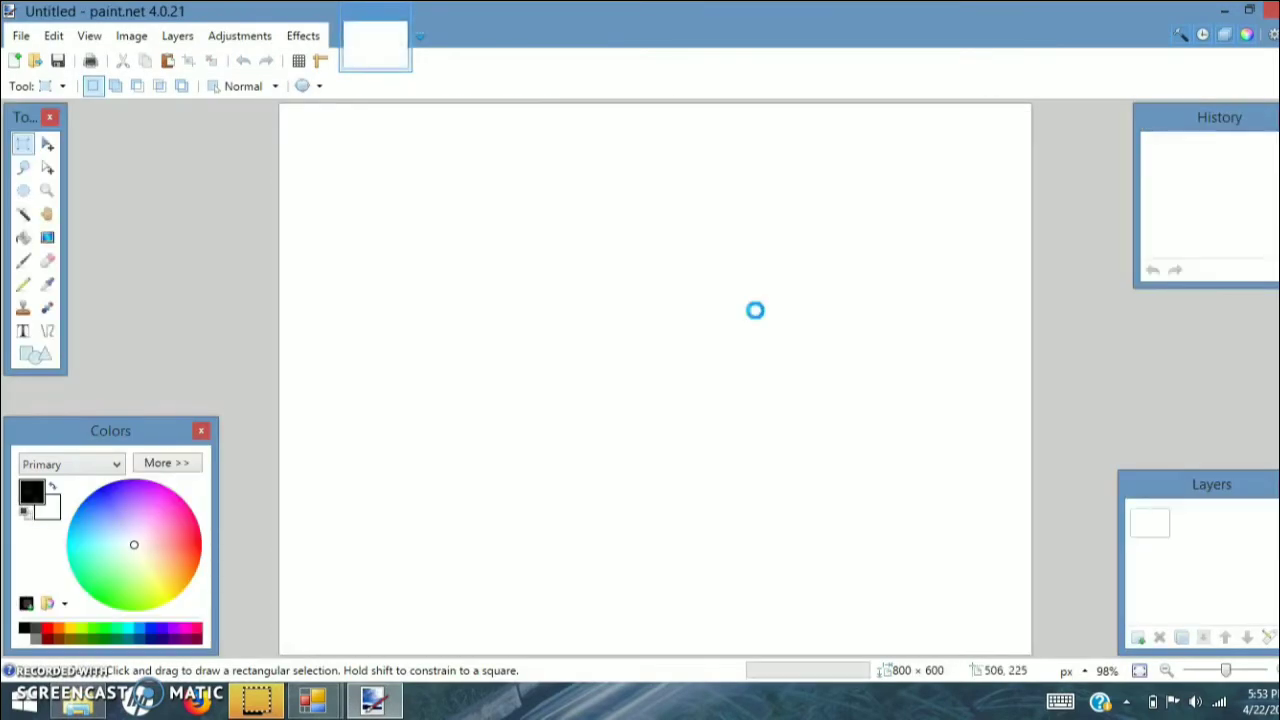
Zoom in, apply Image > Flip Vertical, and save the result to 9legopro.png.
{"action": "key", "text": "ctrl+plus"}
{"action": "key", "text": "ctrl+plus"}
{"action": "key", "text": "ctrl+plus"}
{"action": "key", "text": "ctrl+plus"}
{"action": "key", "text": "ctrl+plus"}
{"action": "key", "text": "ctrl+plus"}
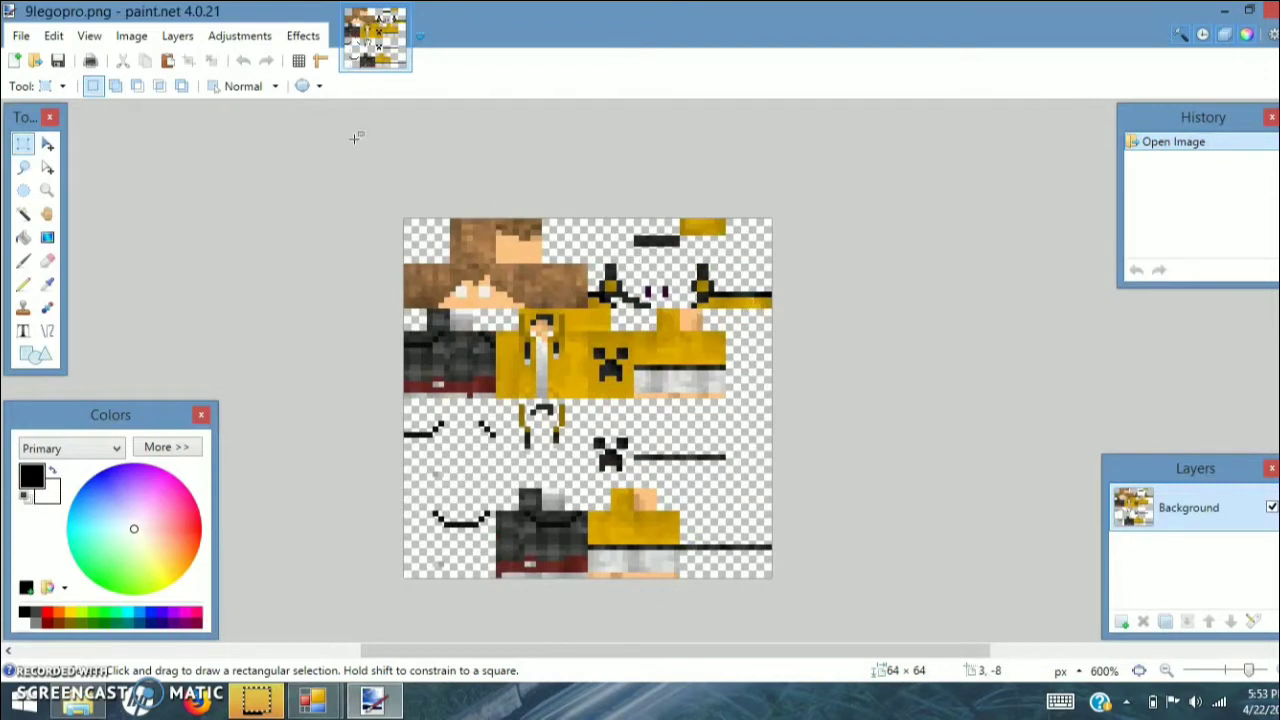
{"action": "left_click", "coordinate": [138, 36]}
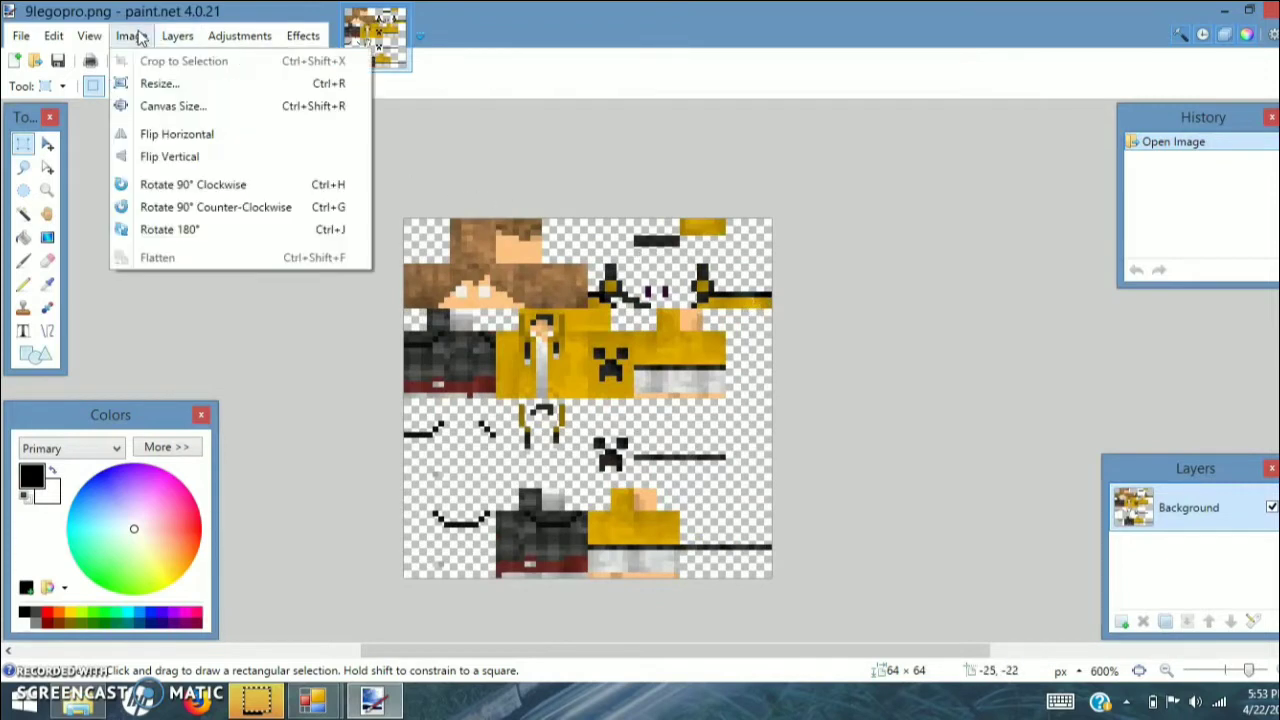
{"action": "left_click", "coordinate": [122, 38]}
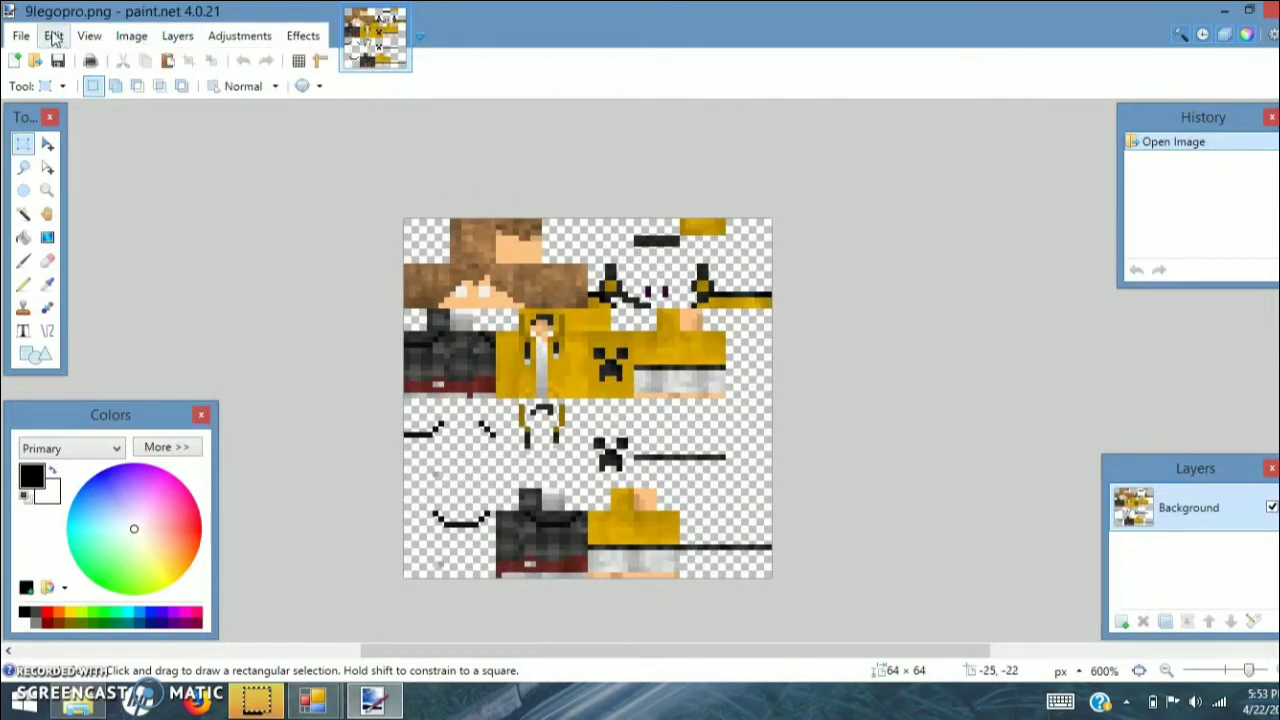
{"action": "left_click", "coordinate": [127, 42]}
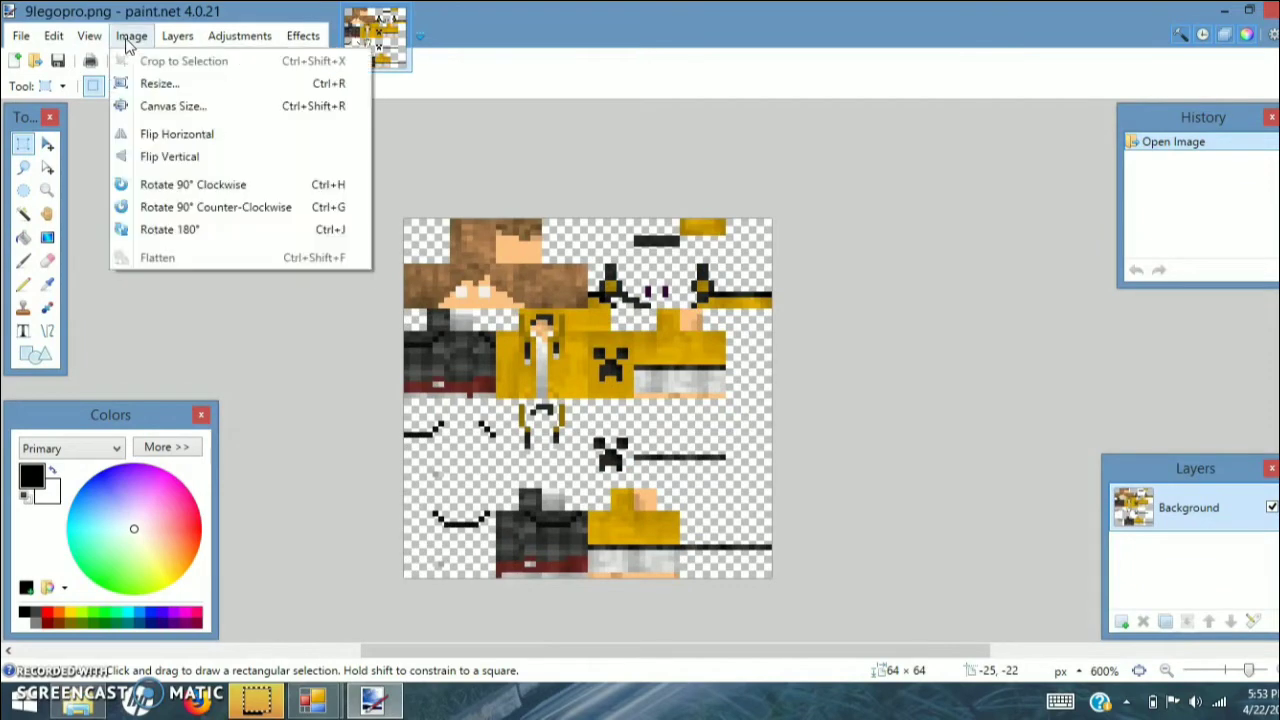
{"action": "left_click", "coordinate": [168, 157]}
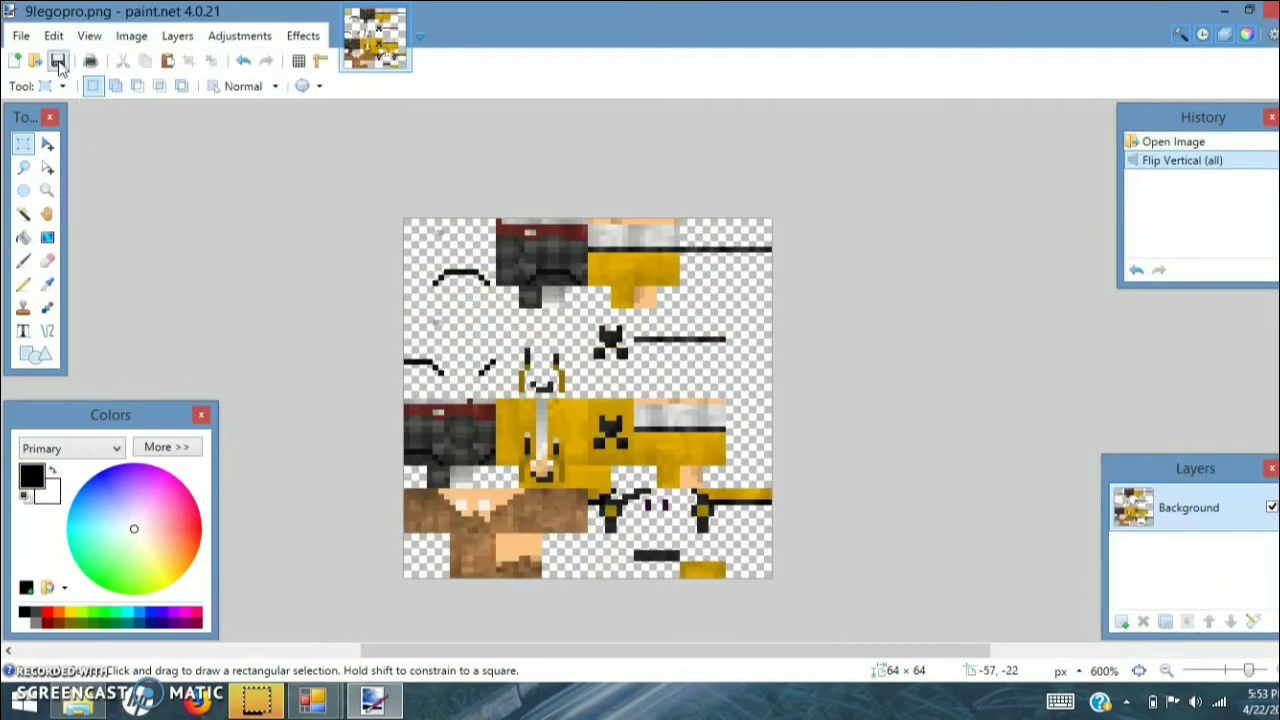
{"action": "left_click", "coordinate": [1128, 512]}
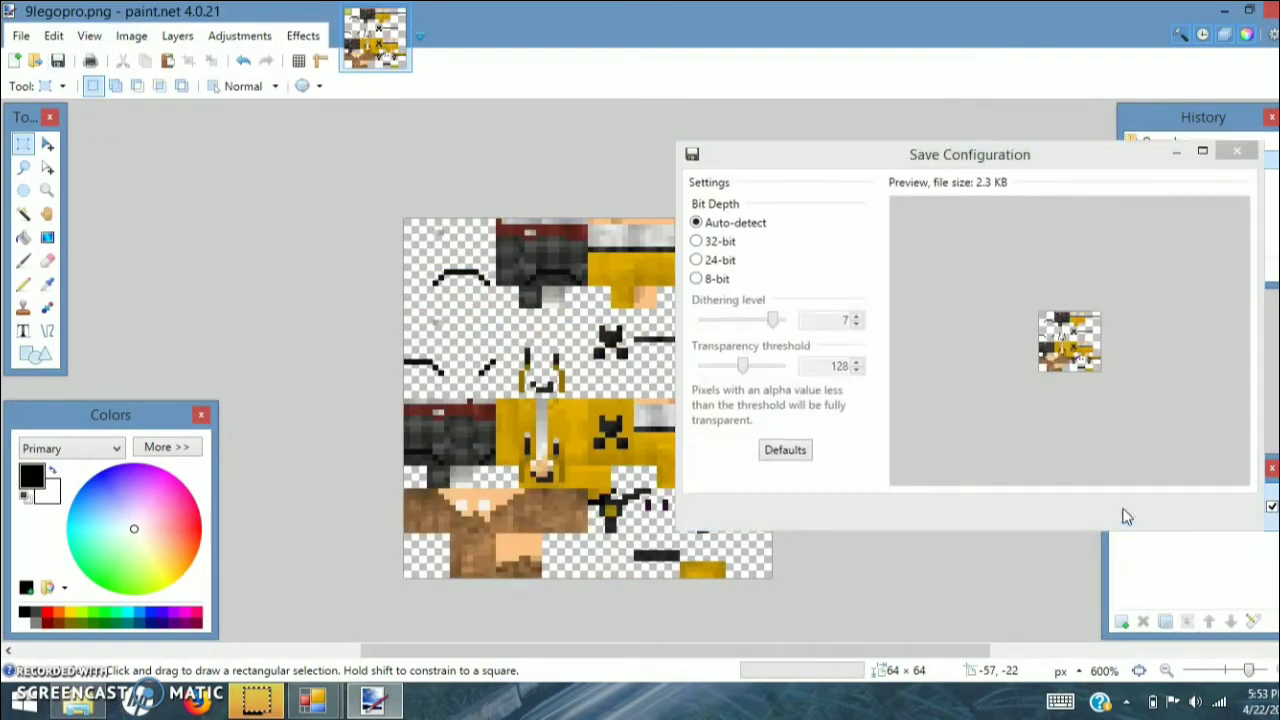
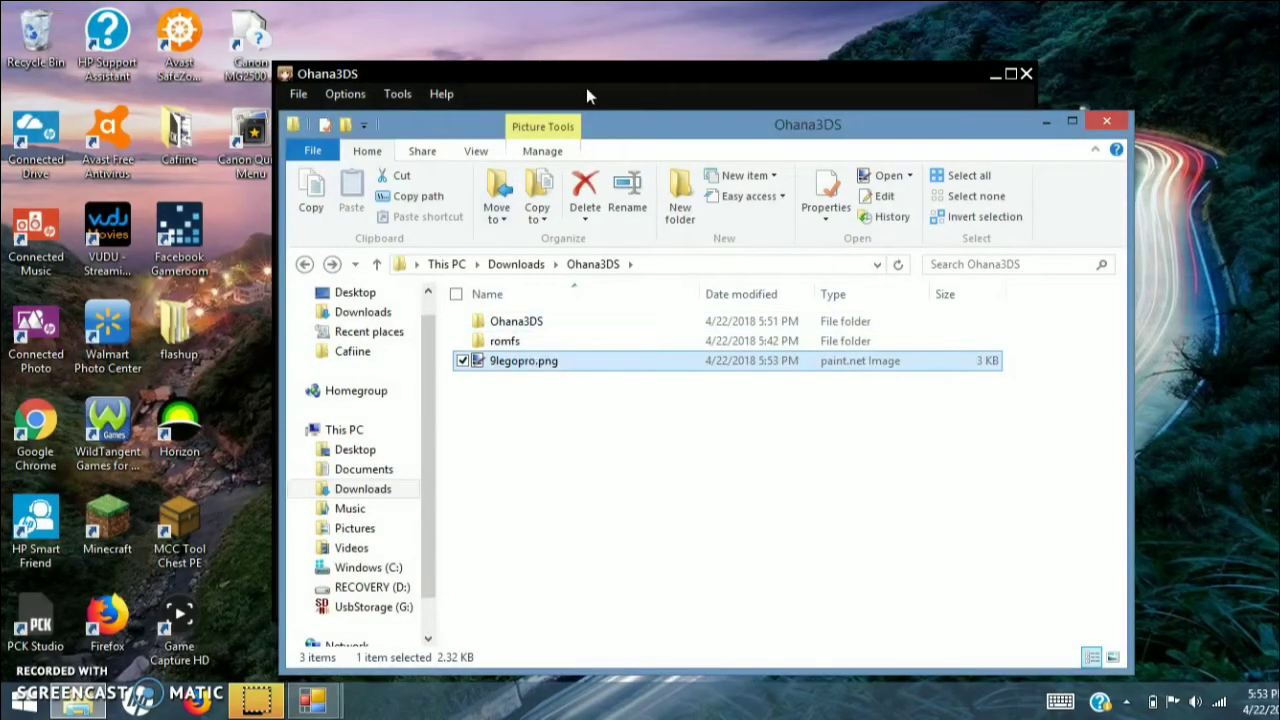
Bring the Ohana3DS window back in front of the saved 9legopro.png image.
{"action": "left_click", "coordinate": [586, 87]}
In the BCH texture replacer, replace the skin texture with 9legopro.png from Downloads\Ohana3DS.
{"action": "mouse_move", "coordinate": [313, 700]}
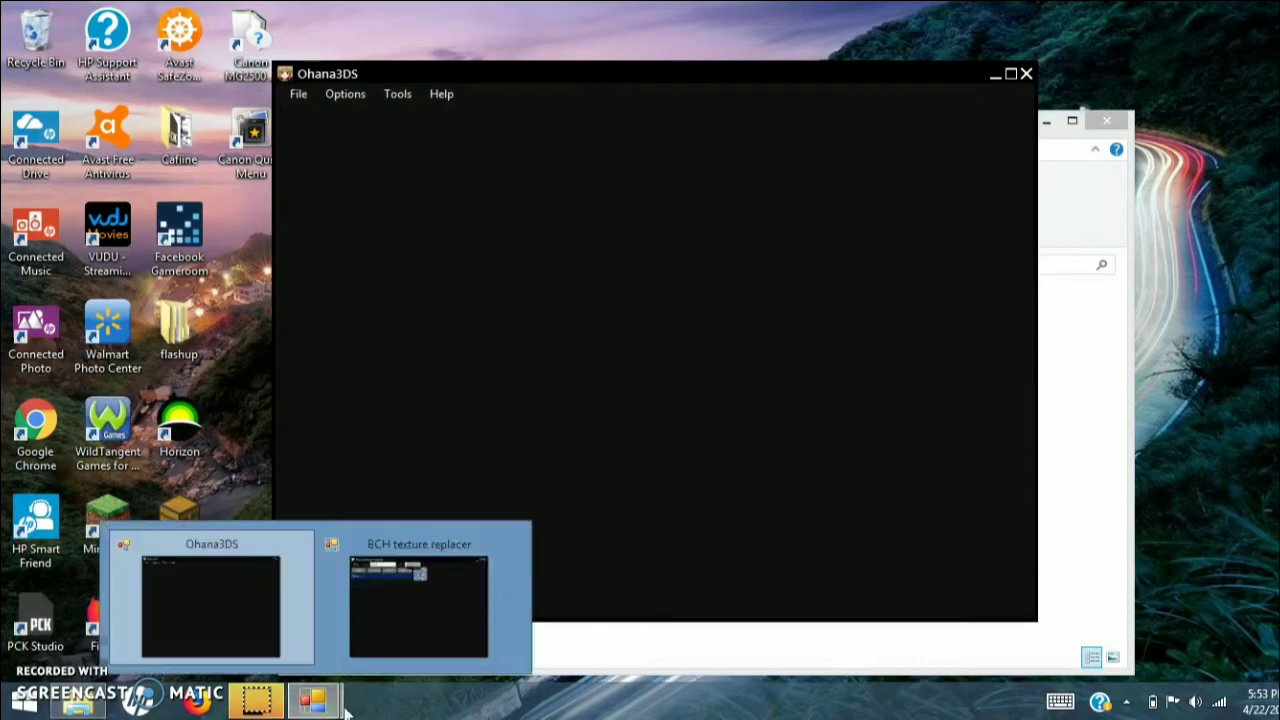
{"action": "left_click", "coordinate": [420, 600]}
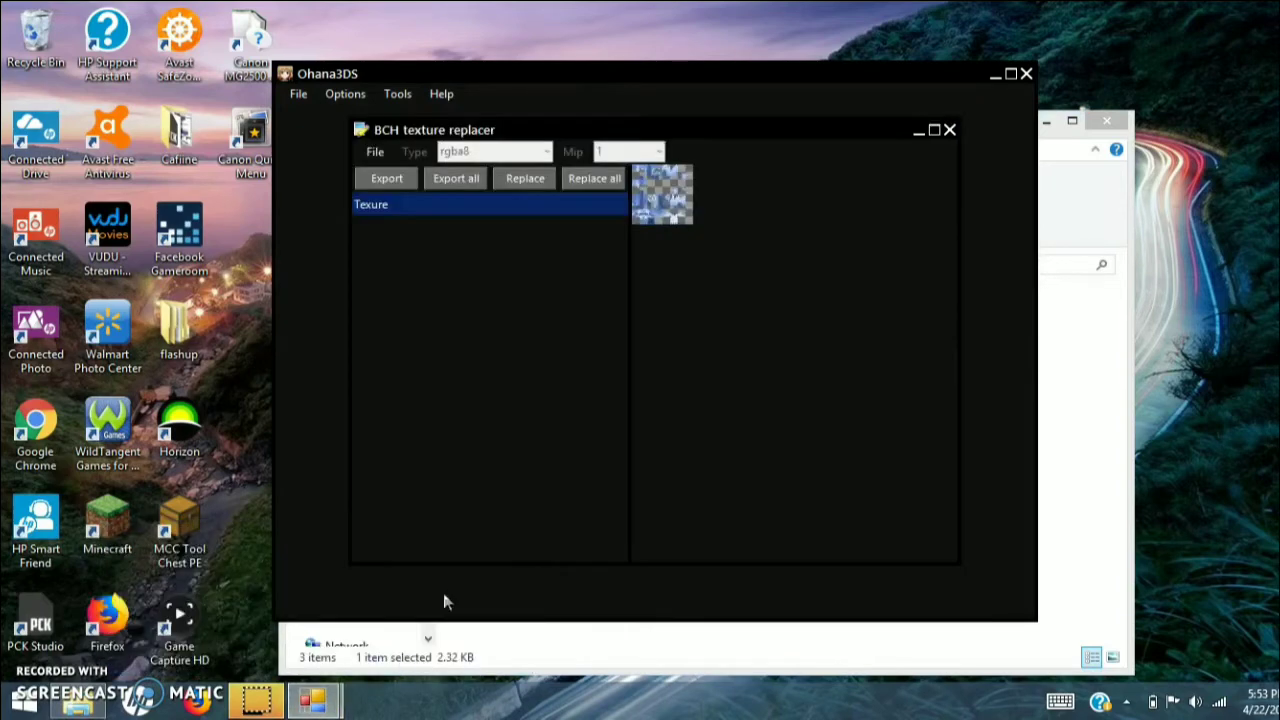
{"action": "left_click", "coordinate": [526, 178]}
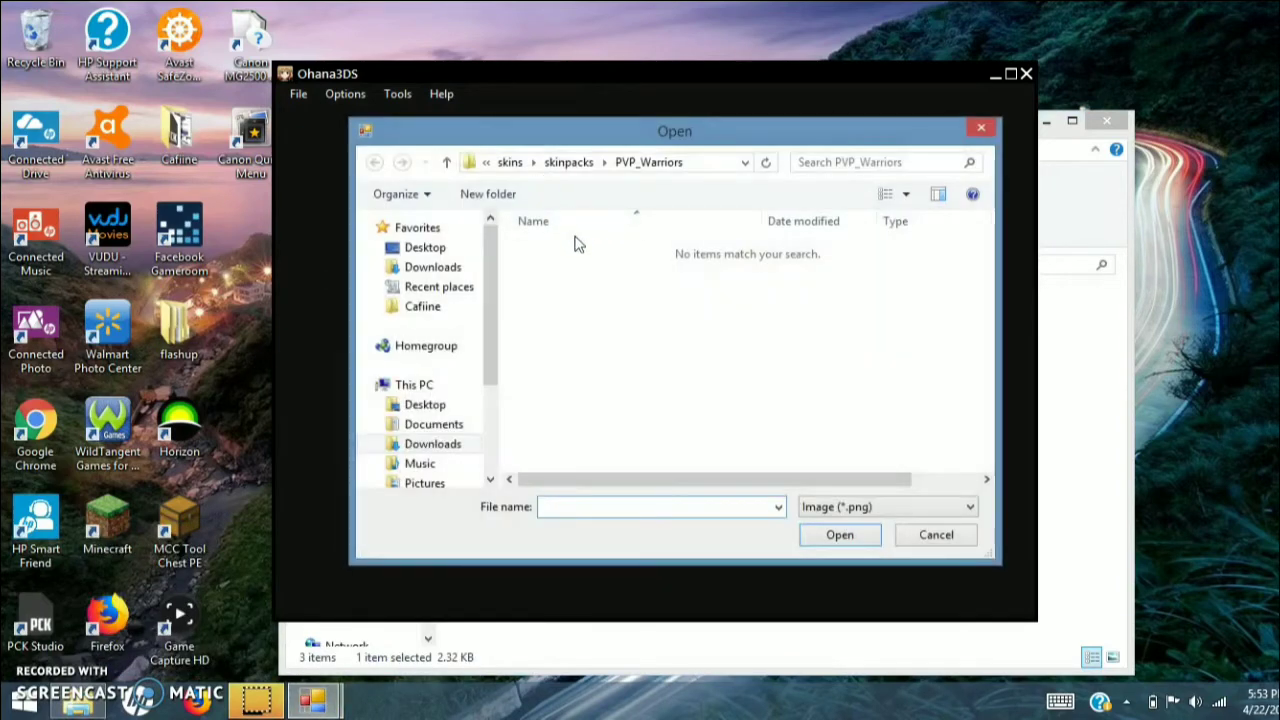
{"action": "left_click", "coordinate": [488, 163]}
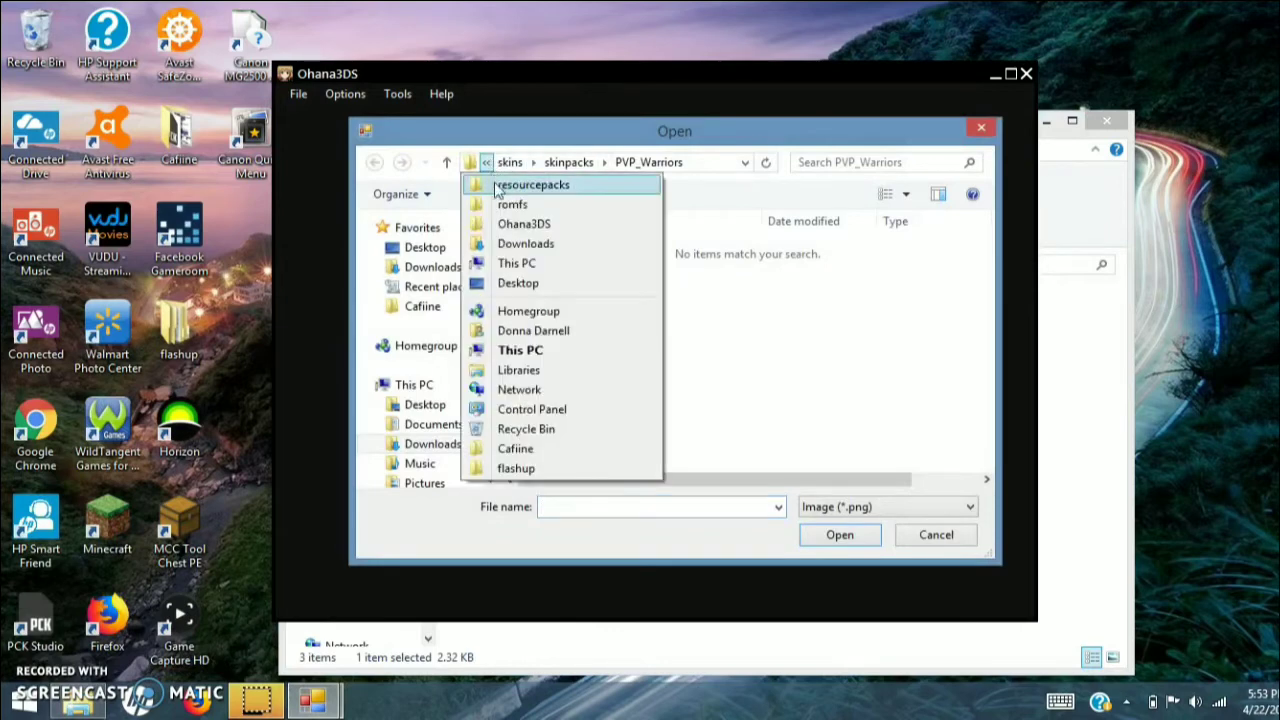
{"action": "left_click", "coordinate": [530, 249]}
{"action": "double_click", "coordinate": [572, 288]}
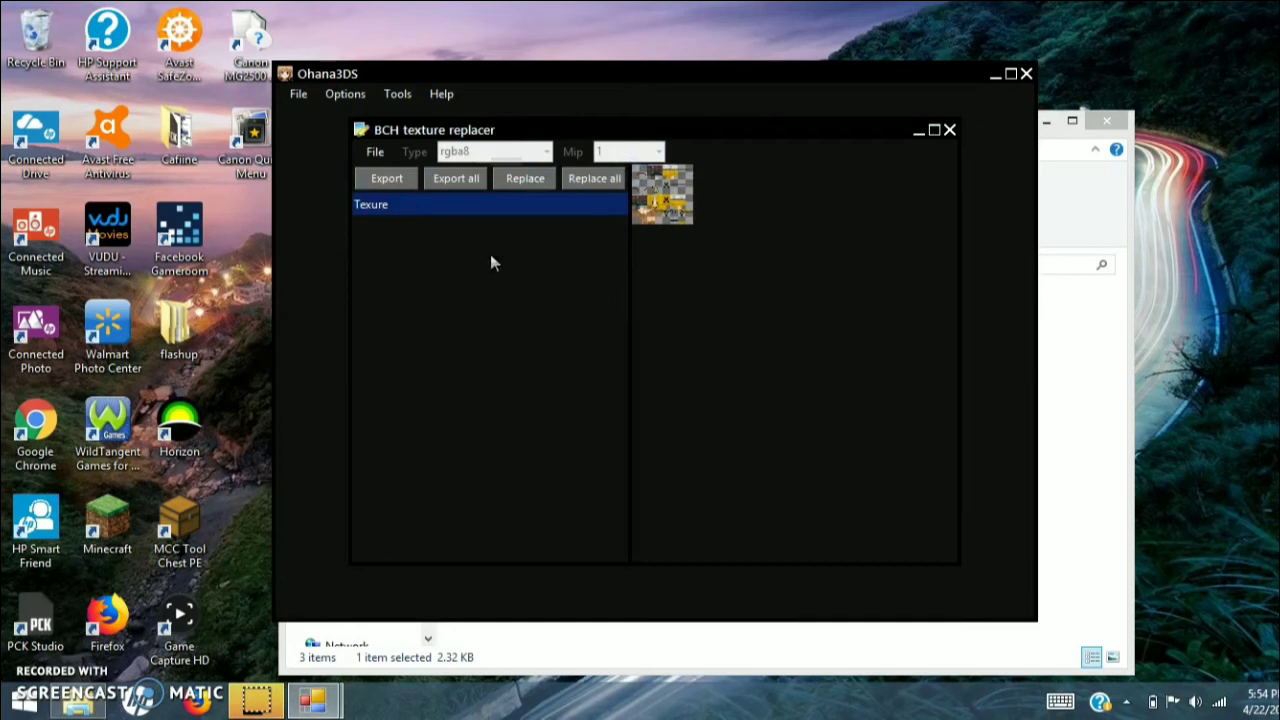
Save the skin file with the new texture and close the texture replacer.
{"action": "left_click", "coordinate": [374, 152]}
{"action": "left_click", "coordinate": [400, 197]}
{"action": "left_click", "coordinate": [694, 416]}
{"action": "left_click", "coordinate": [950, 128]}
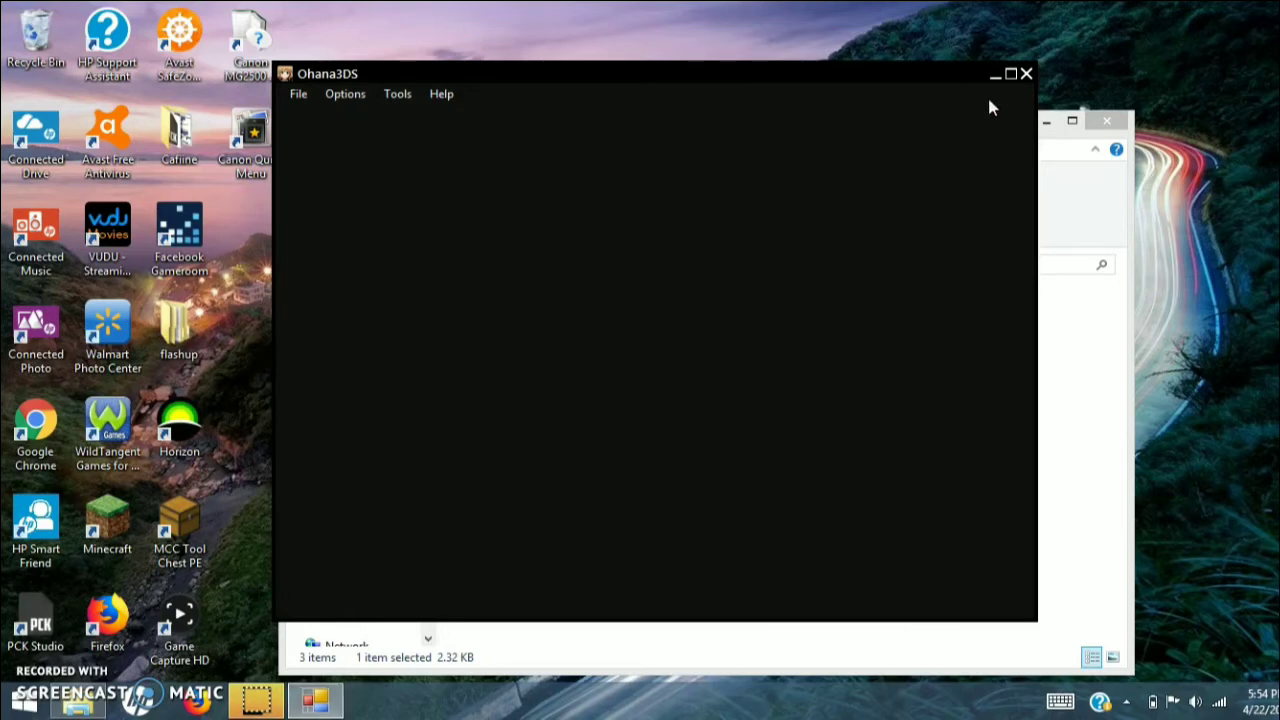
Close Ohana3DS and open romfs\resourcepacks\skins\skinpacks\PVP_Warriors in File Explorer.
{"action": "left_click", "coordinate": [1026, 74]}
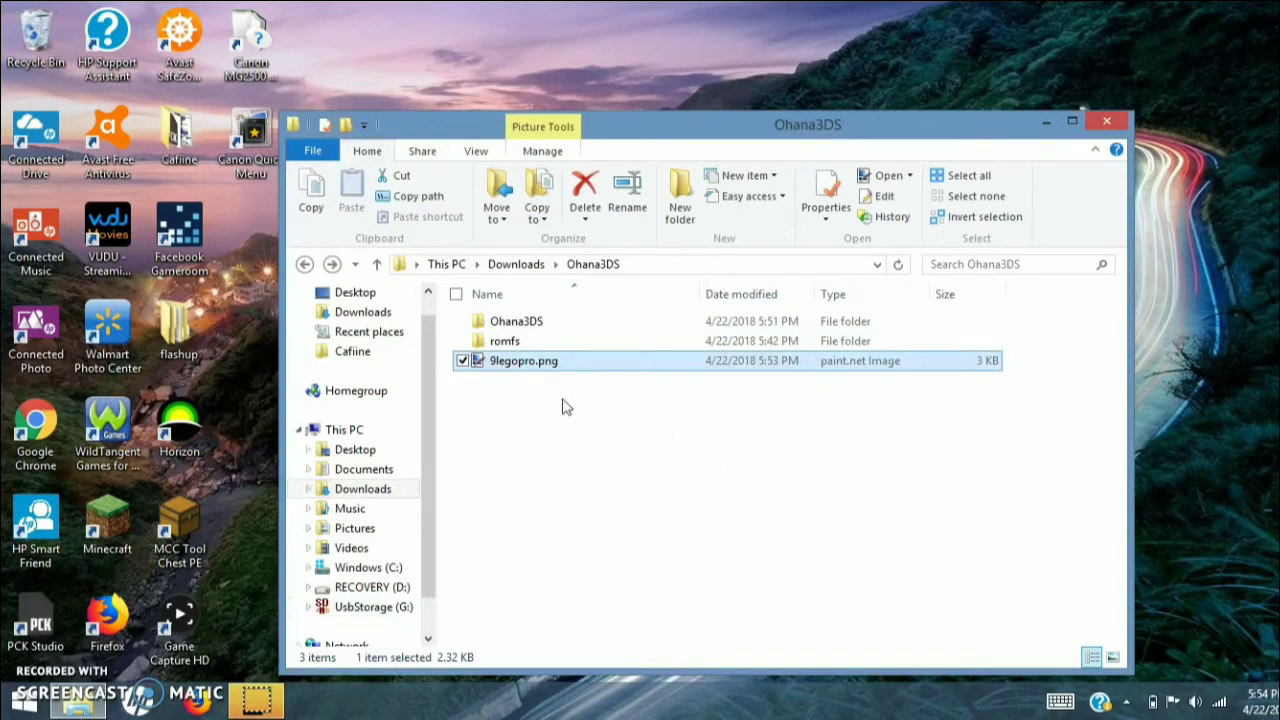
{"action": "left_click", "coordinate": [545, 341]}
{"action": "double_click", "coordinate": [545, 341]}
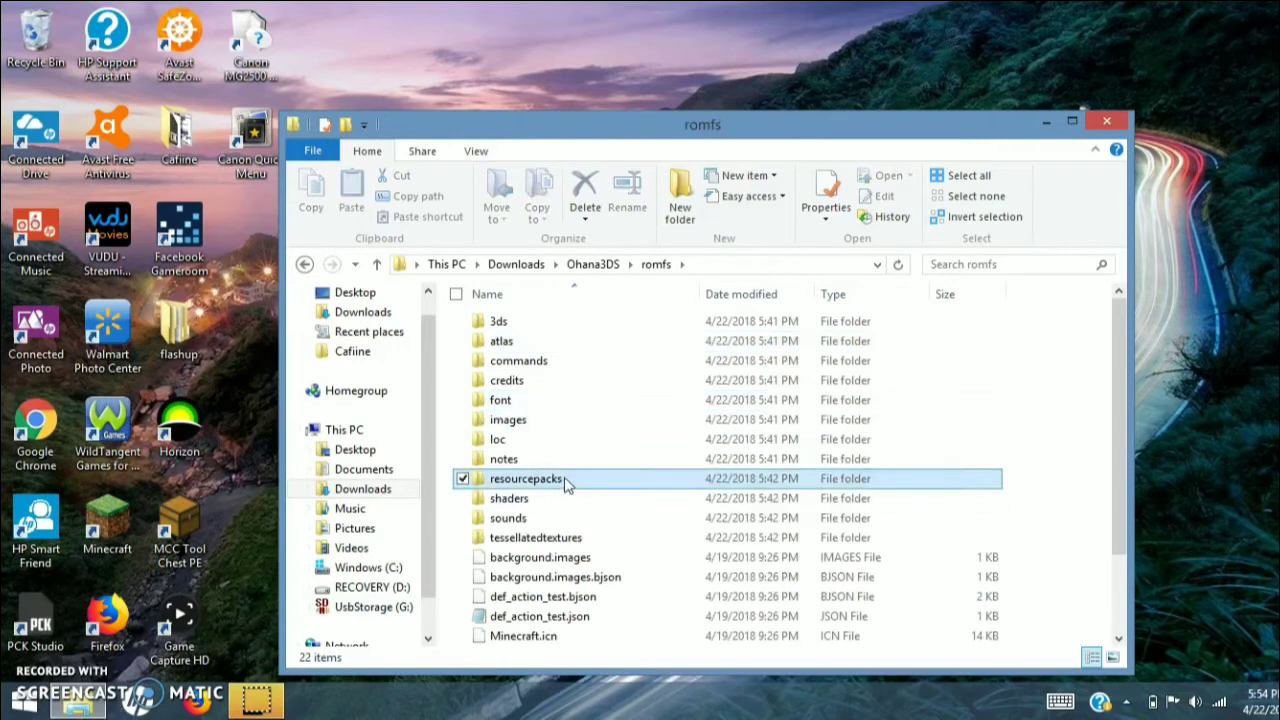
{"action": "left_click", "coordinate": [560, 479]}
{"action": "double_click", "coordinate": [560, 479]}
{"action": "double_click", "coordinate": [531, 364]}
{"action": "left_click", "coordinate": [529, 326]}
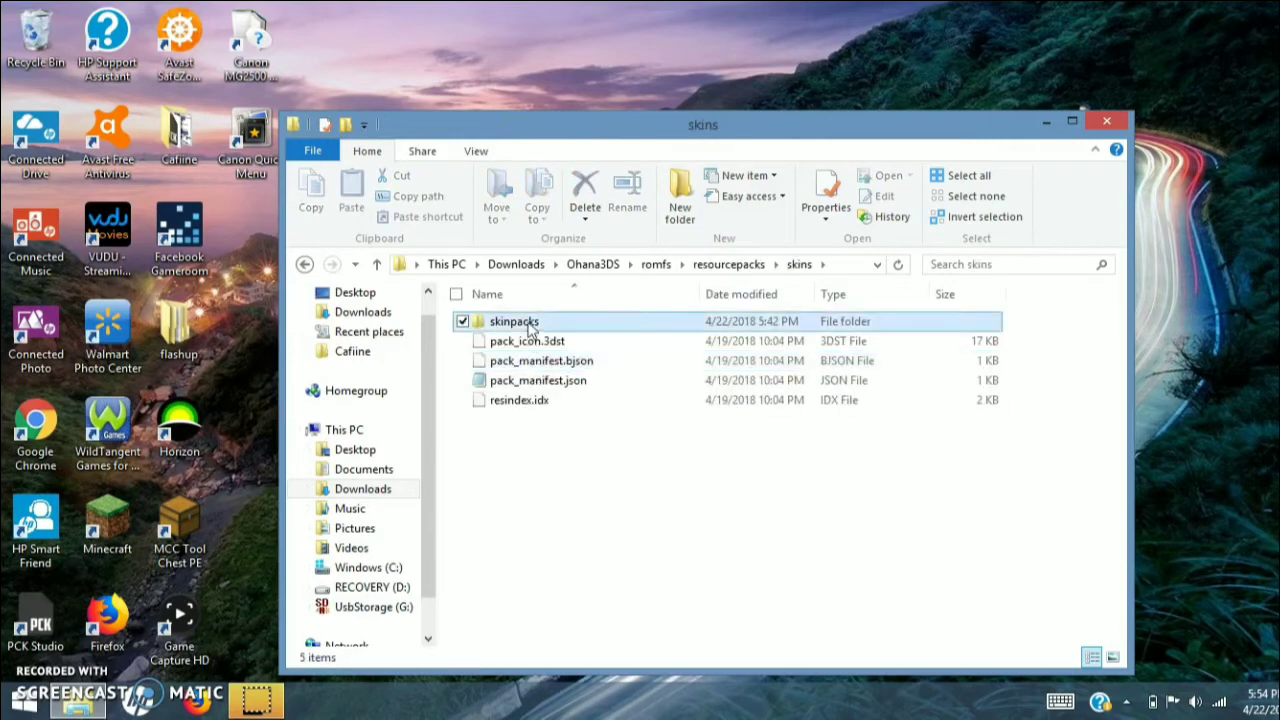
{"action": "double_click", "coordinate": [530, 327]}
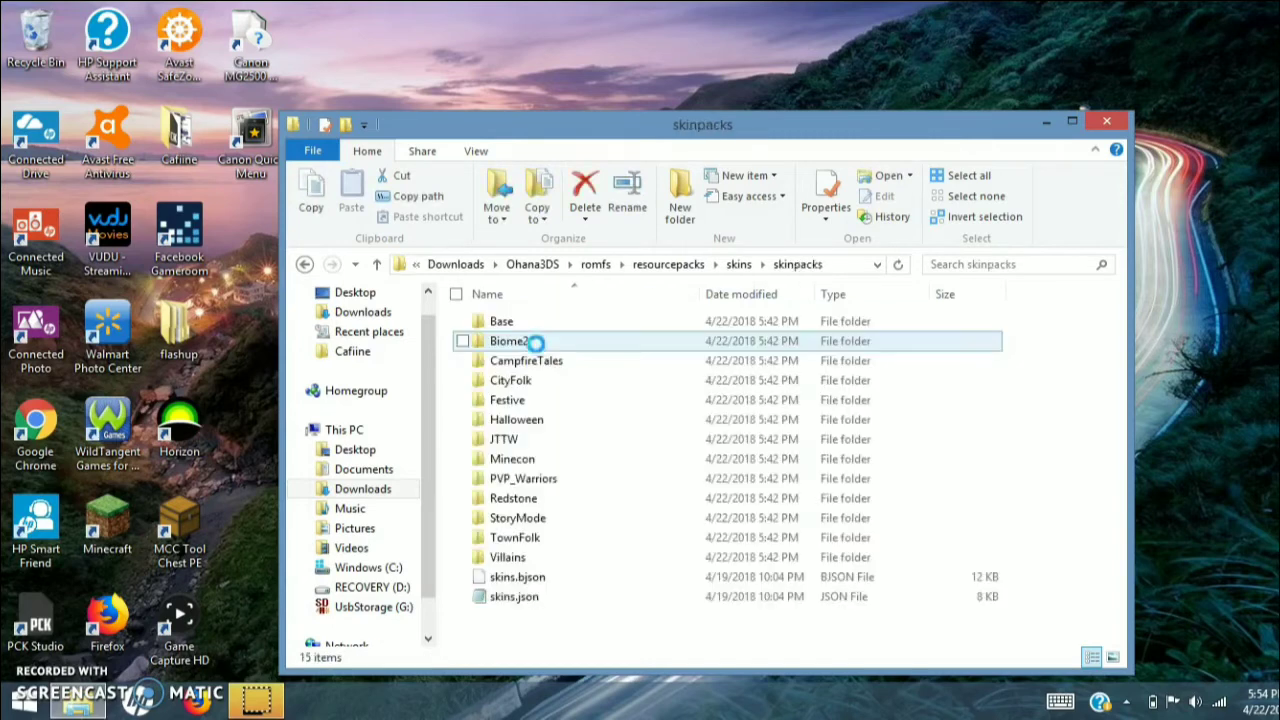
{"action": "double_click", "coordinate": [548, 479]}
Copy the updated tundra_stray.3dst file from PVP_Warriors.
{"action": "scroll", "coordinate": [717, 490], "scroll_direction": "down", "scroll_amount": 3}
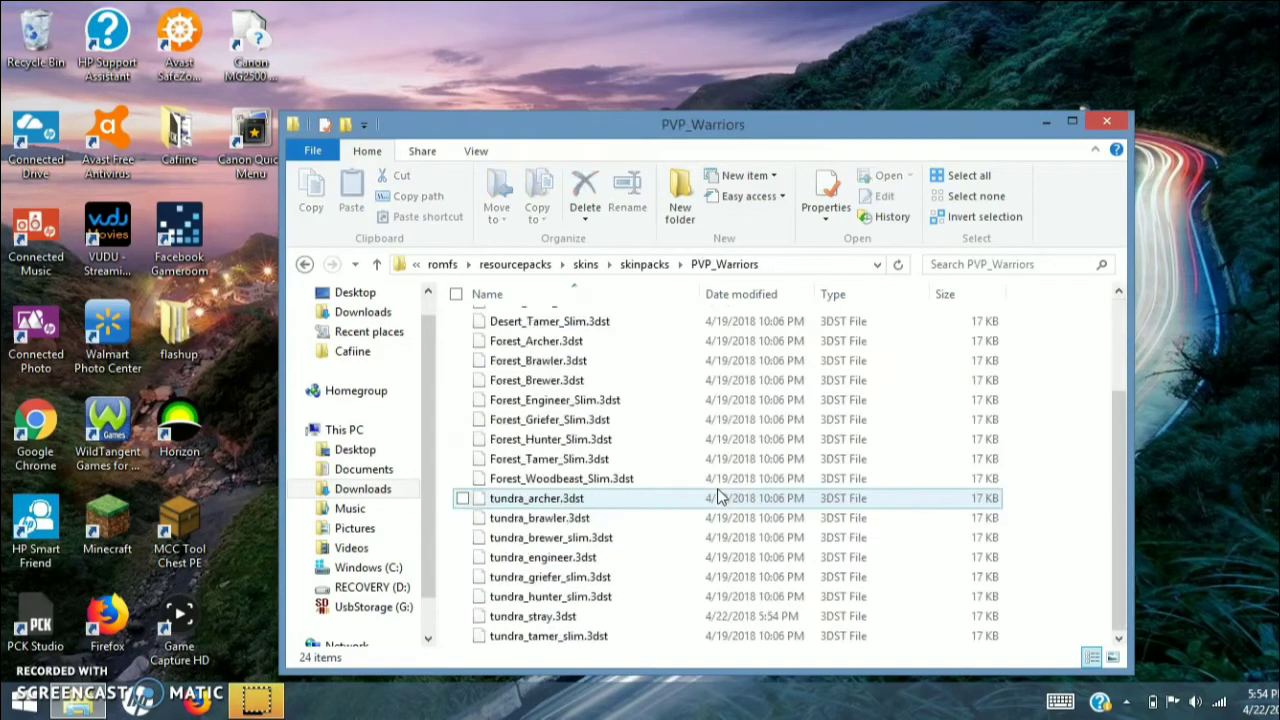
{"action": "left_click", "coordinate": [562, 619]}
{"action": "right_click", "coordinate": [562, 617]}
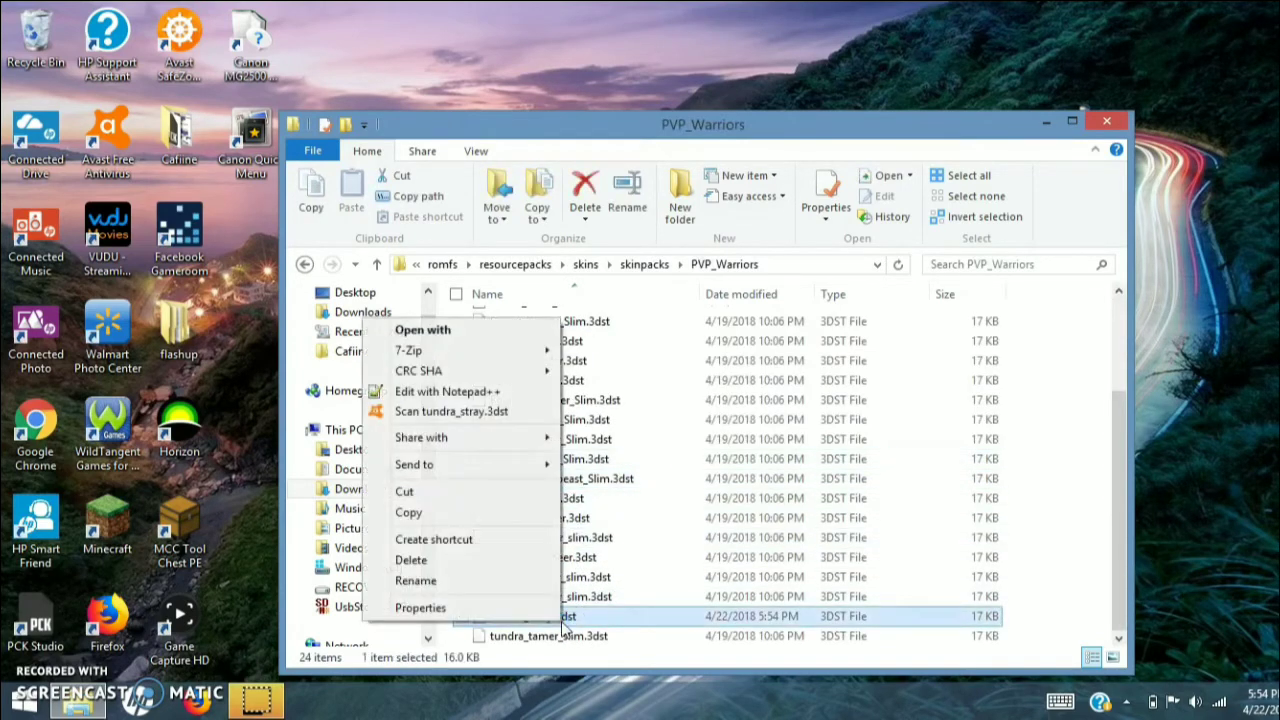
{"action": "left_click", "coordinate": [456, 511]}
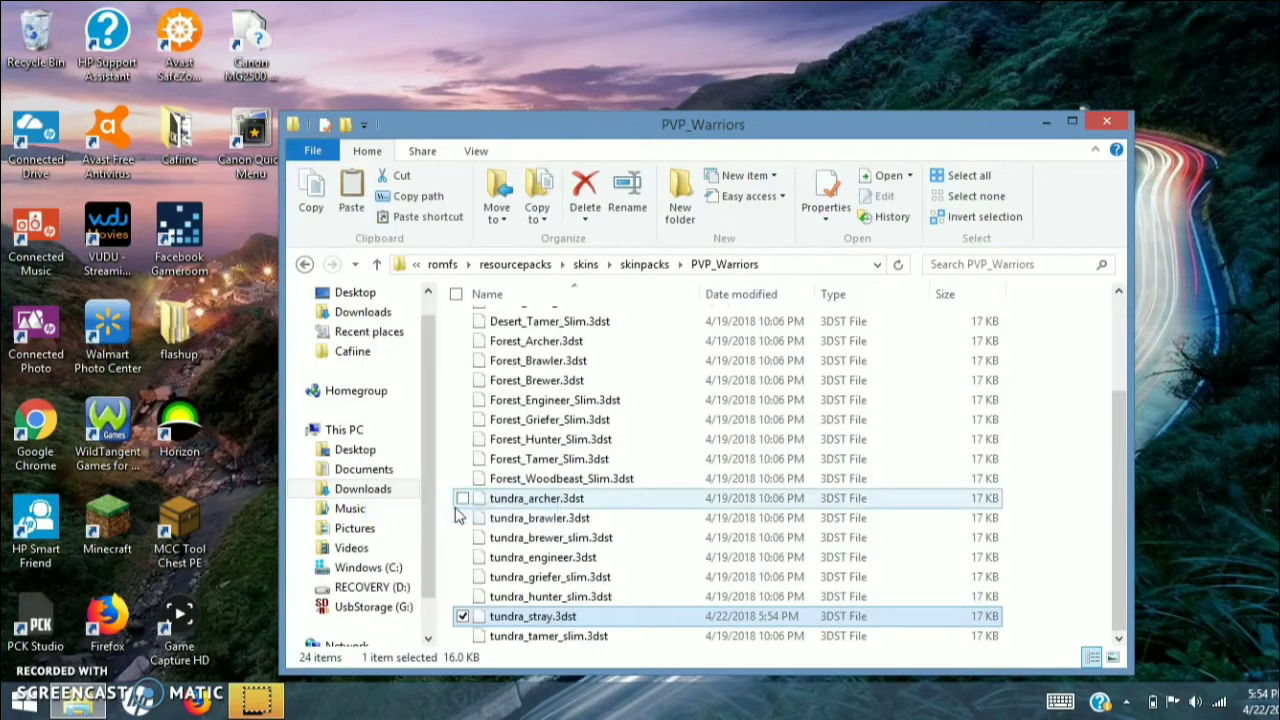
Open the luma\titles folder on the UsbStorage (G:) SD card.
{"action": "left_click", "coordinate": [372, 607]}
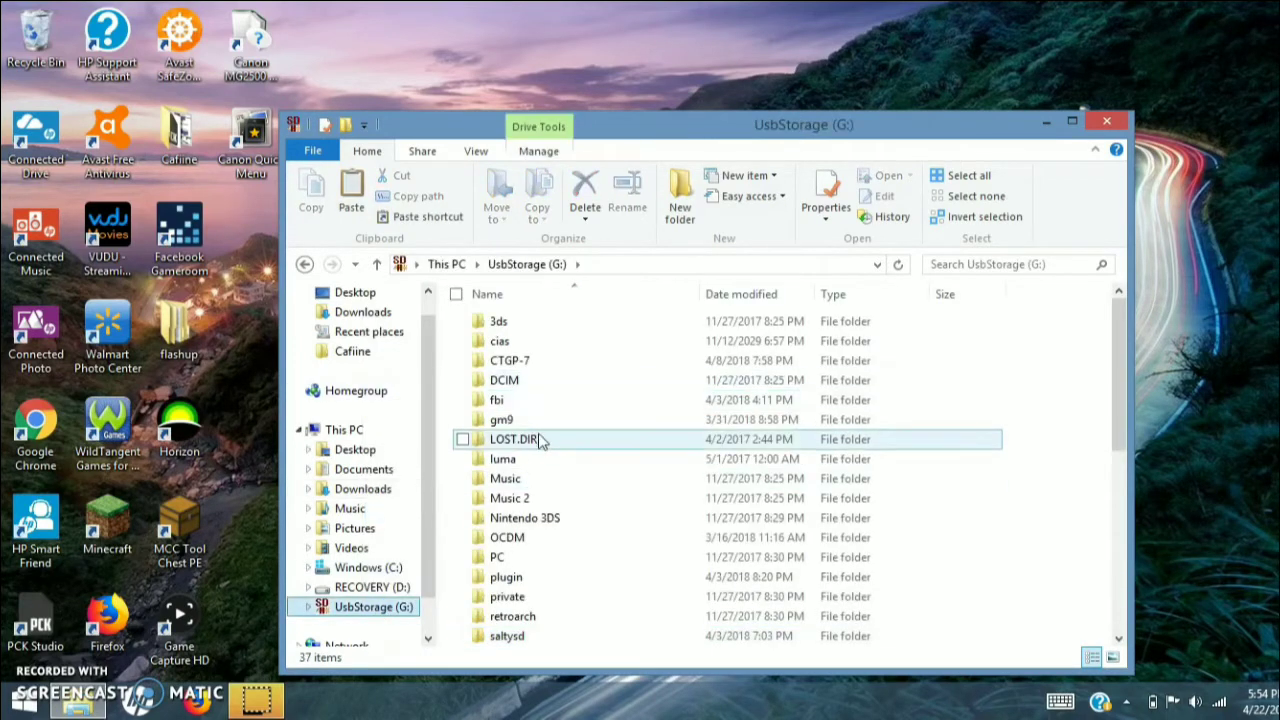
{"action": "double_click", "coordinate": [578, 462]}
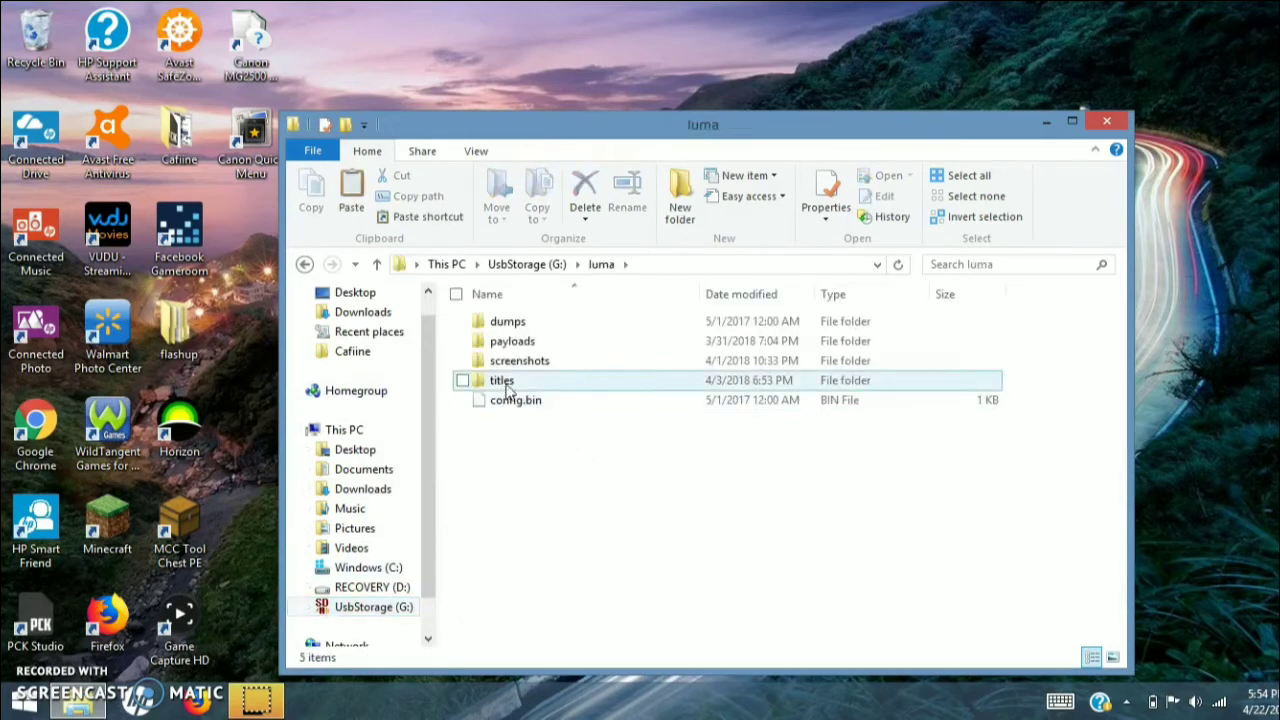
{"action": "left_click", "coordinate": [507, 386]}
{"action": "double_click", "coordinate": [507, 386]}
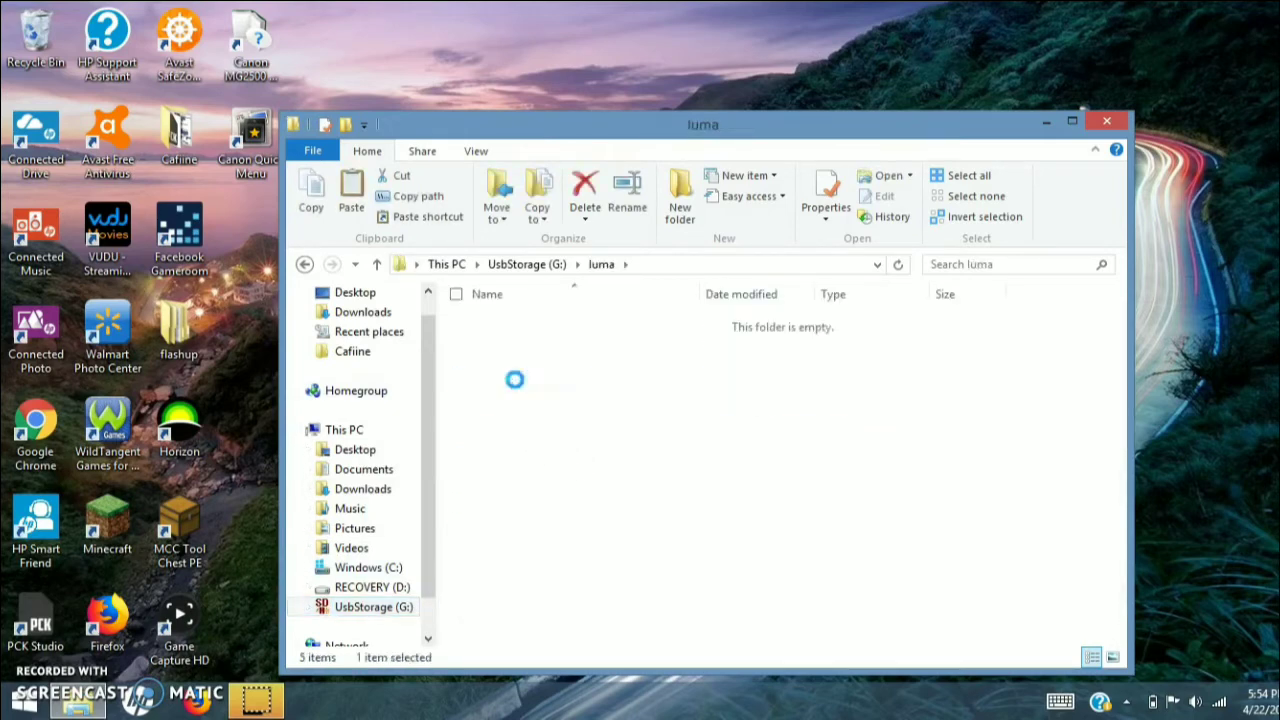
{"action": "right_click", "coordinate": [525, 458]}
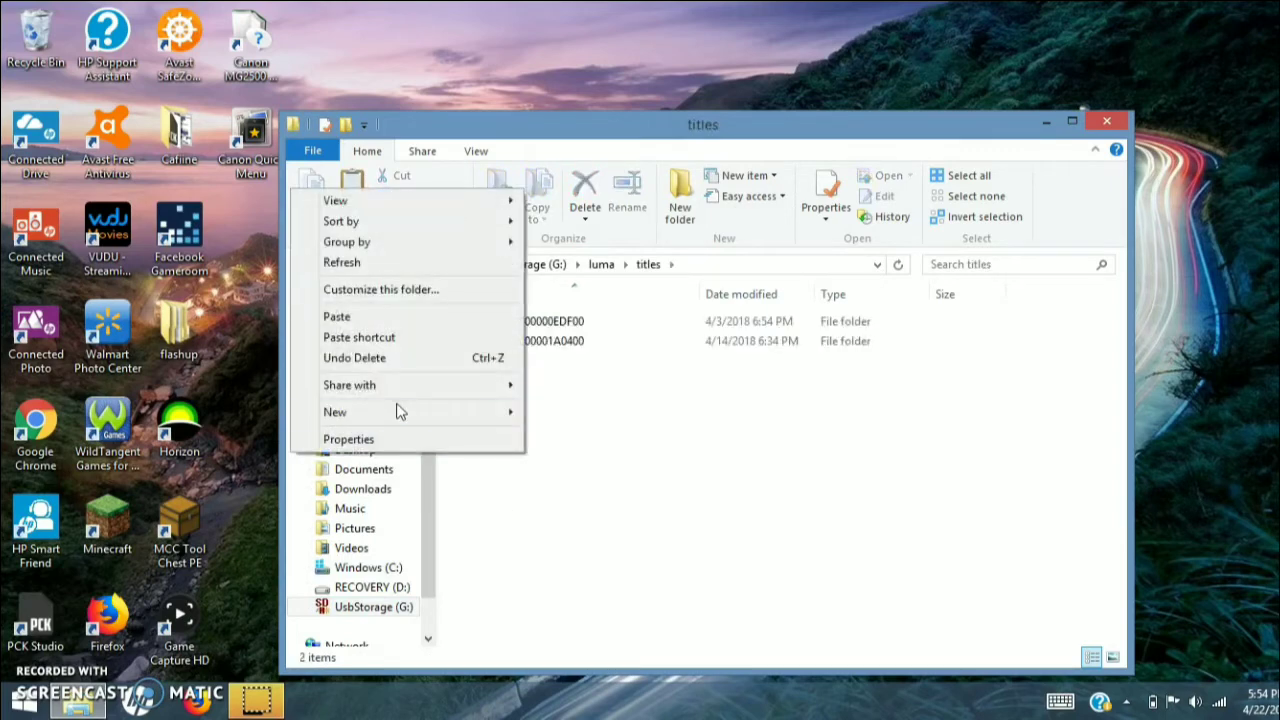
{"action": "mouse_move", "coordinate": [400, 412]}
{"action": "left_click", "coordinate": [248, 411]}
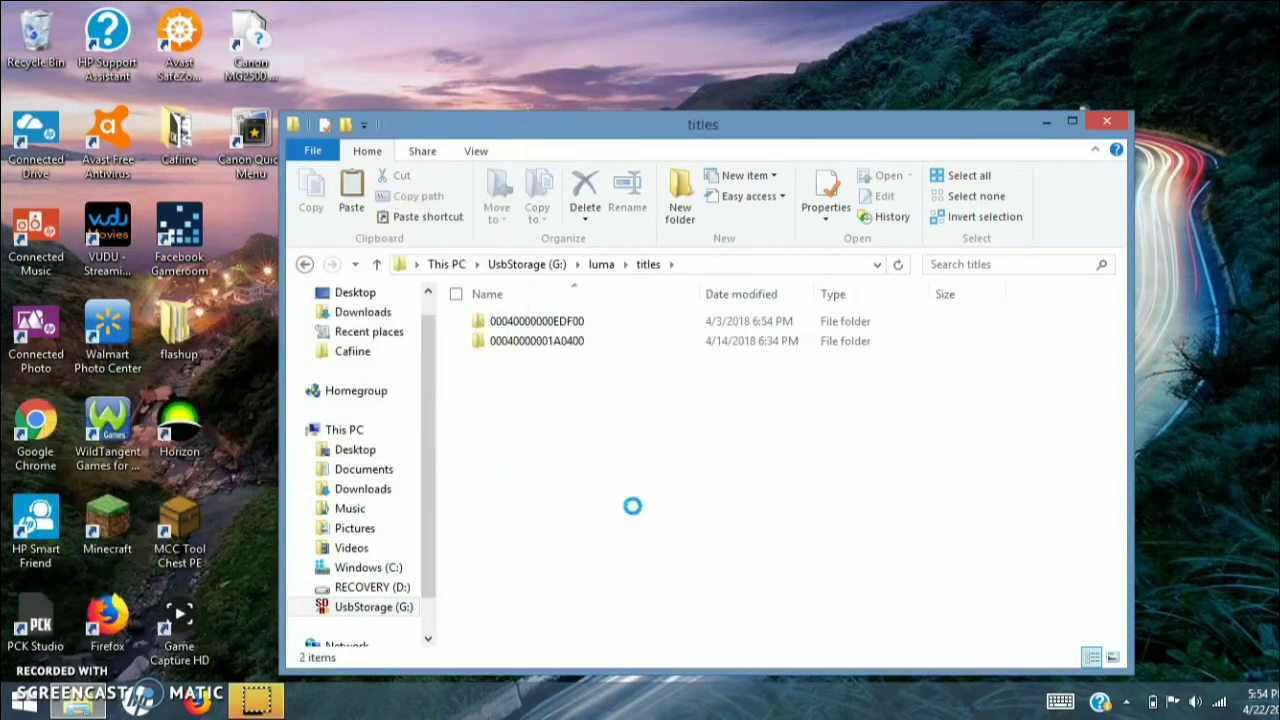
{"action": "type", "text": "000"}
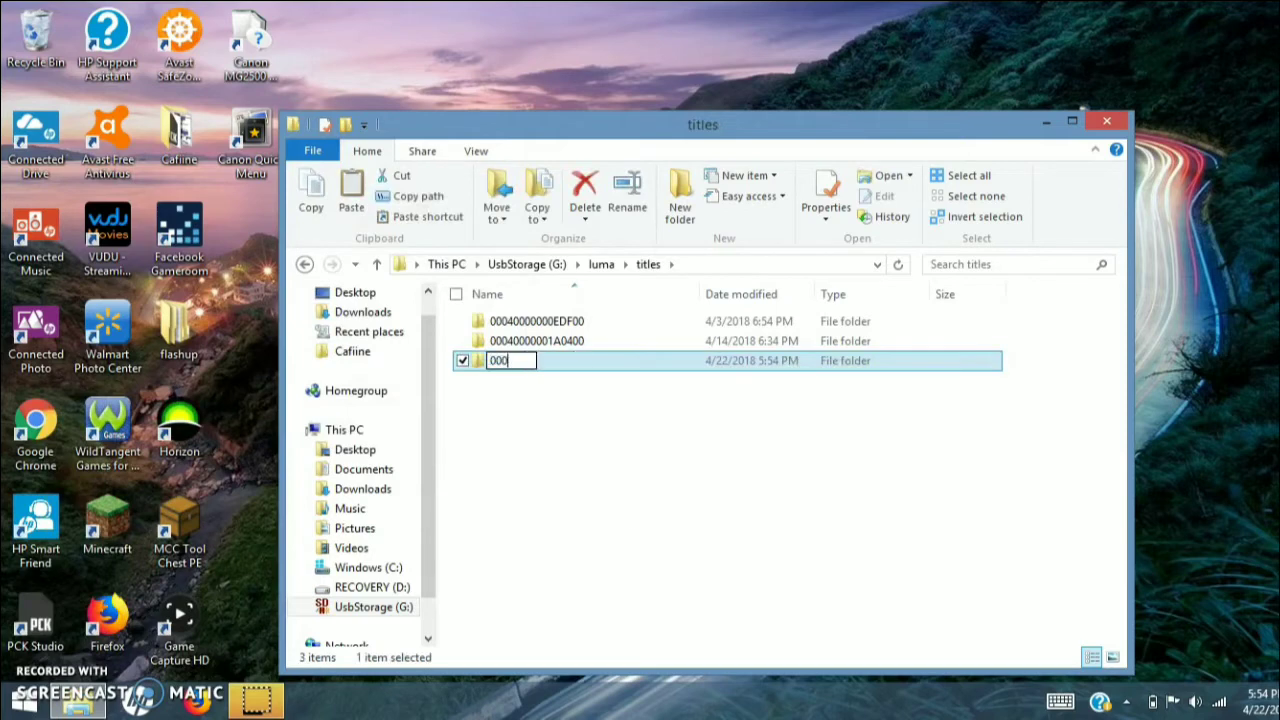
{"action": "type", "text": "40000"}
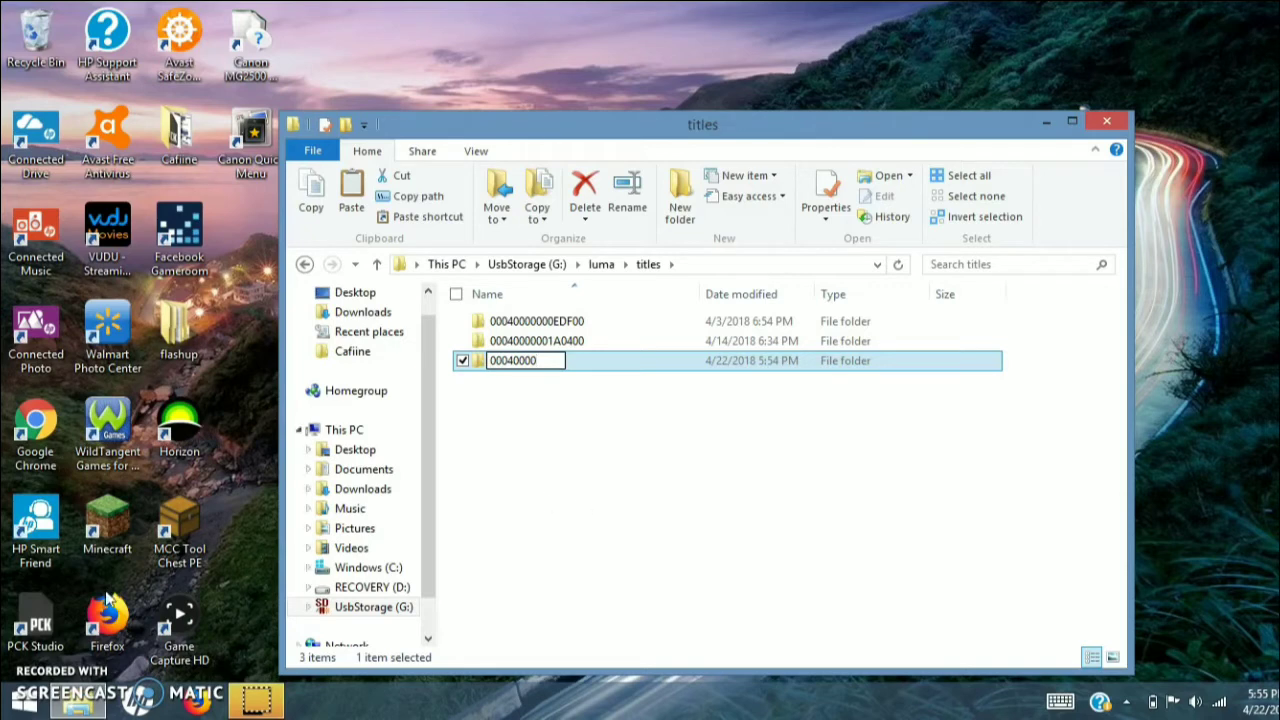
{"action": "type", "text": "0001b8700"}
{"action": "key", "text": "Return"}
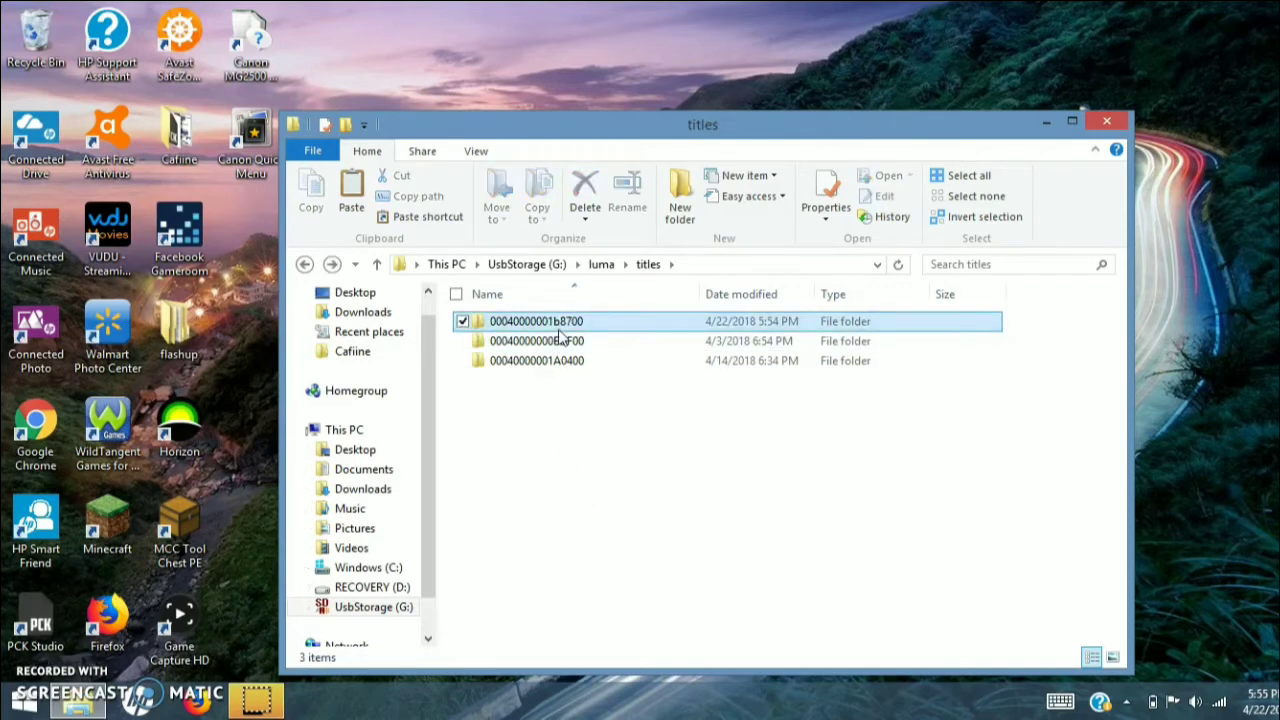
{"action": "left_click", "coordinate": [514, 320]}
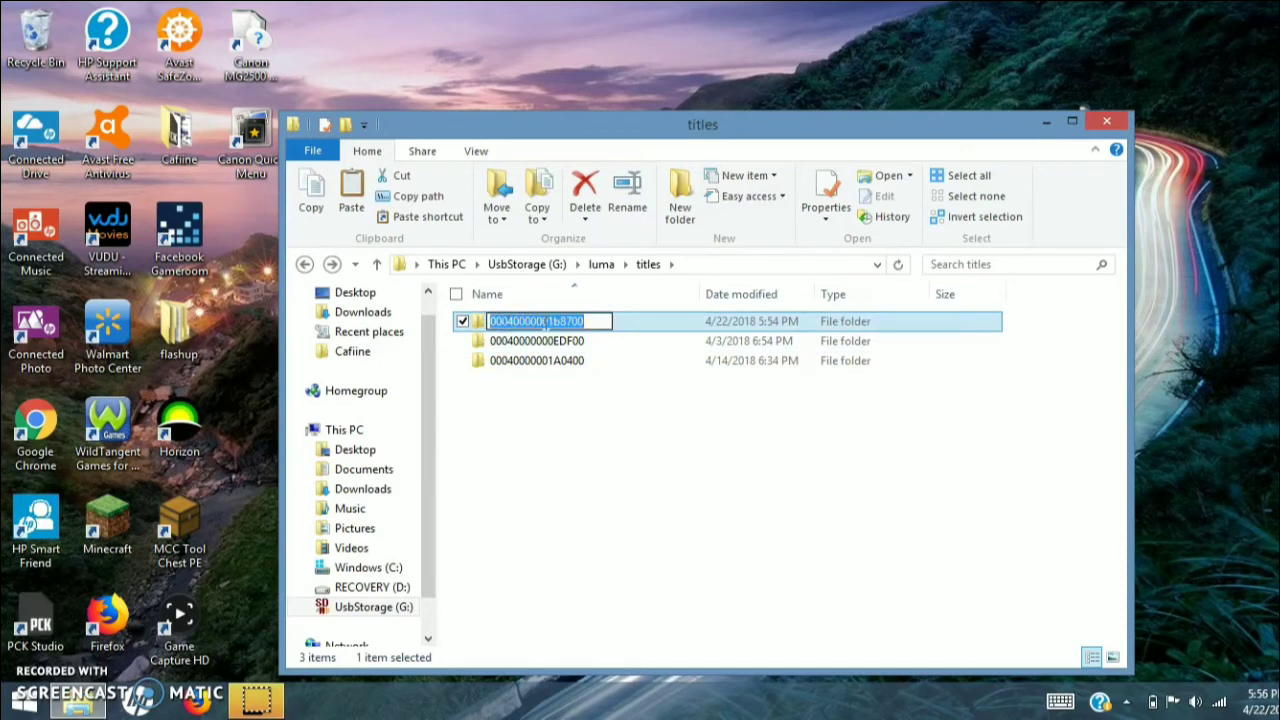
{"action": "left_click", "coordinate": [555, 321]}
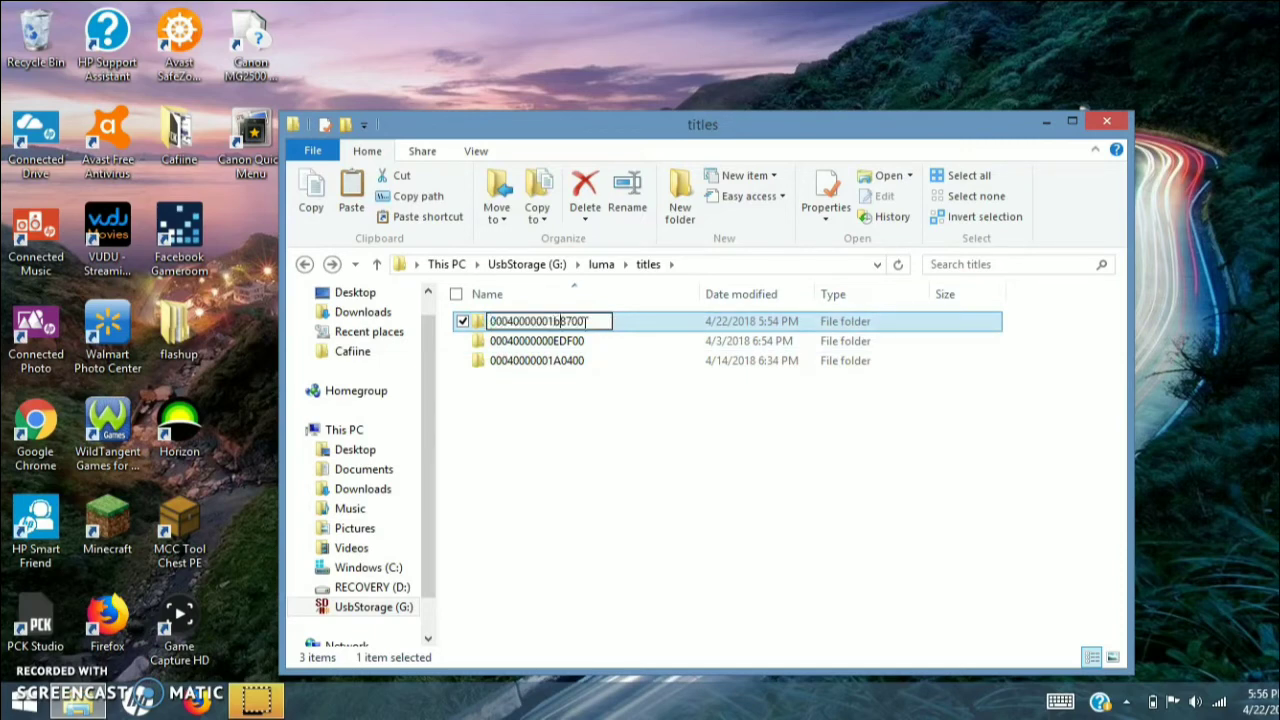
{"action": "type", "text": "B"}
{"action": "key", "text": "Return"}
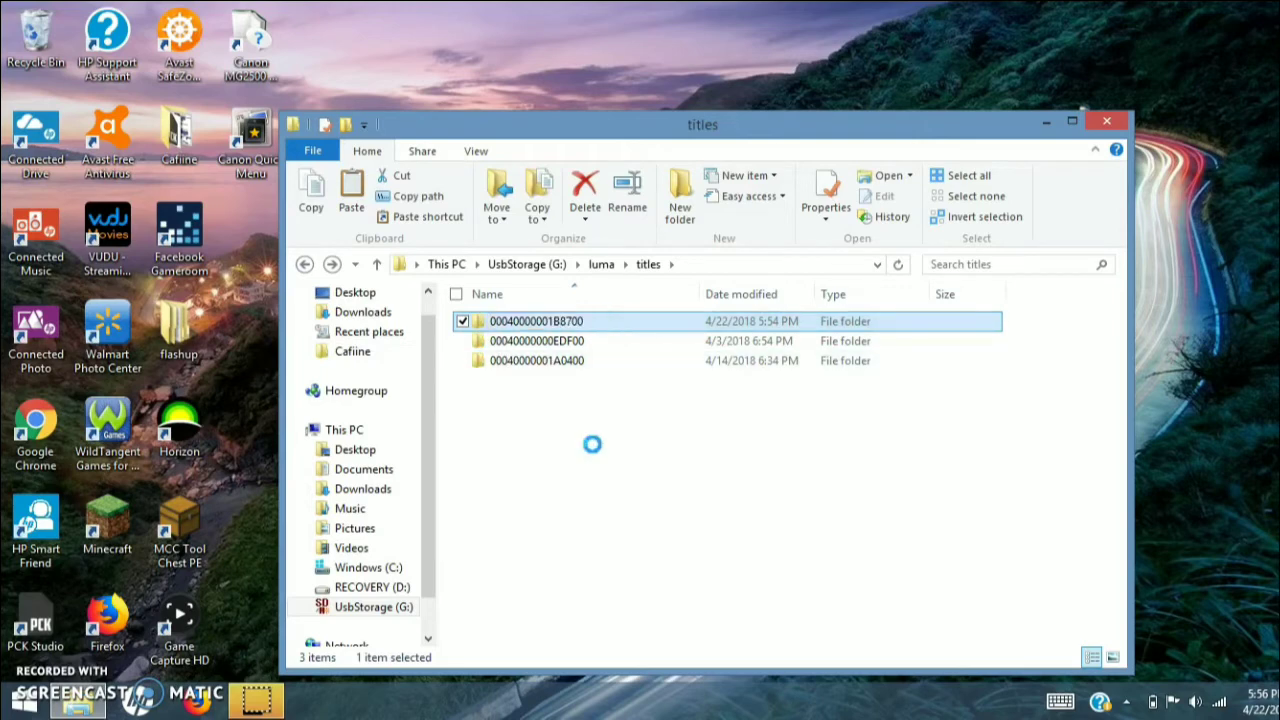
{"action": "left_click", "coordinate": [678, 324]}
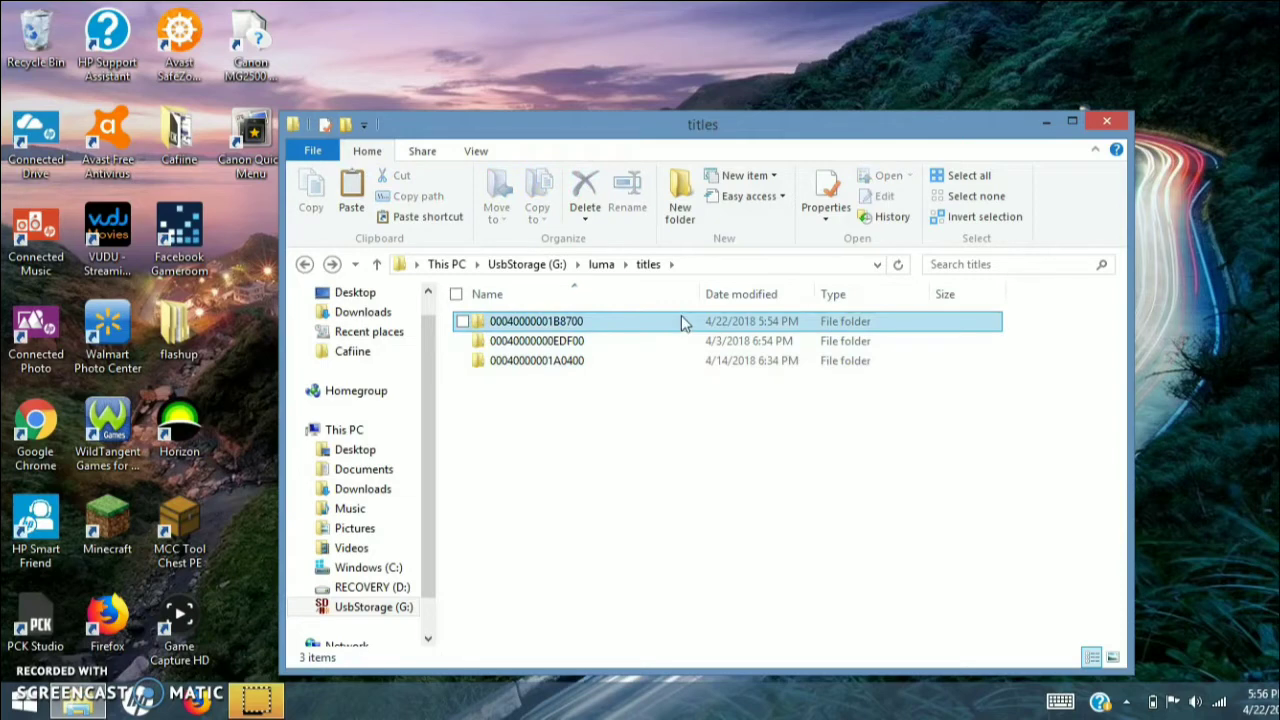
{"action": "double_click", "coordinate": [681, 321]}
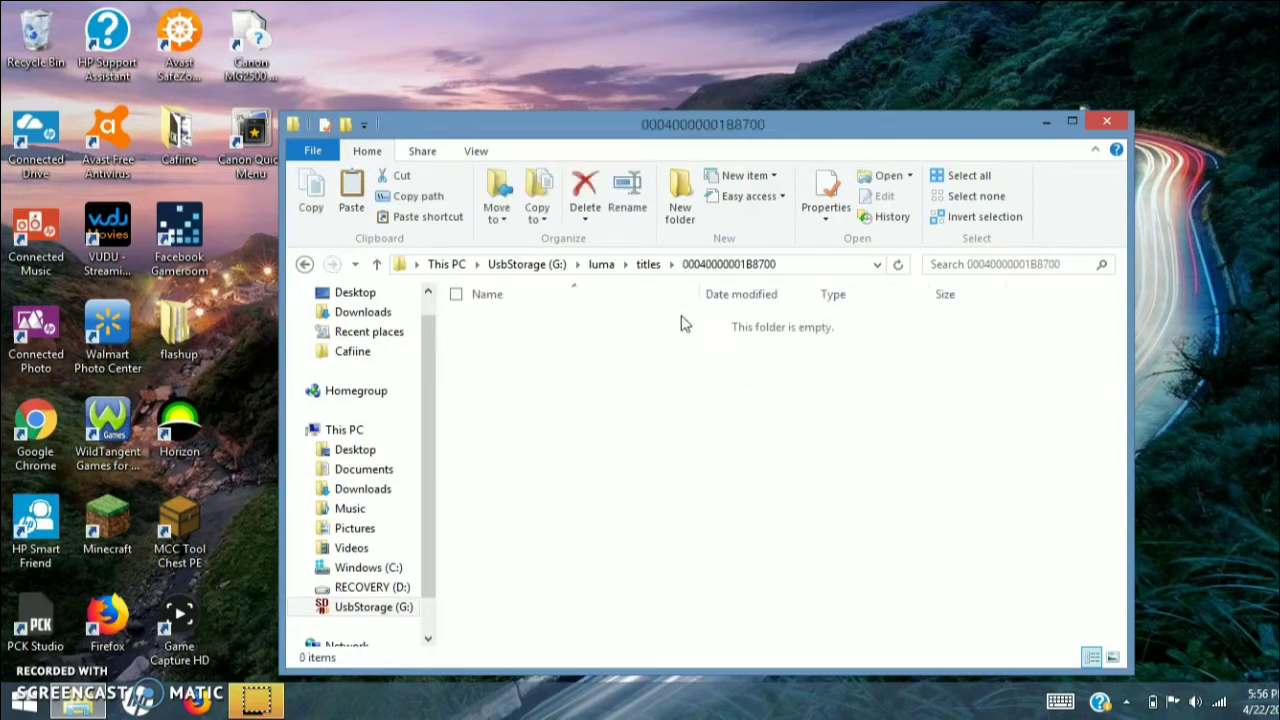
{"action": "right_click", "coordinate": [393, 369]}
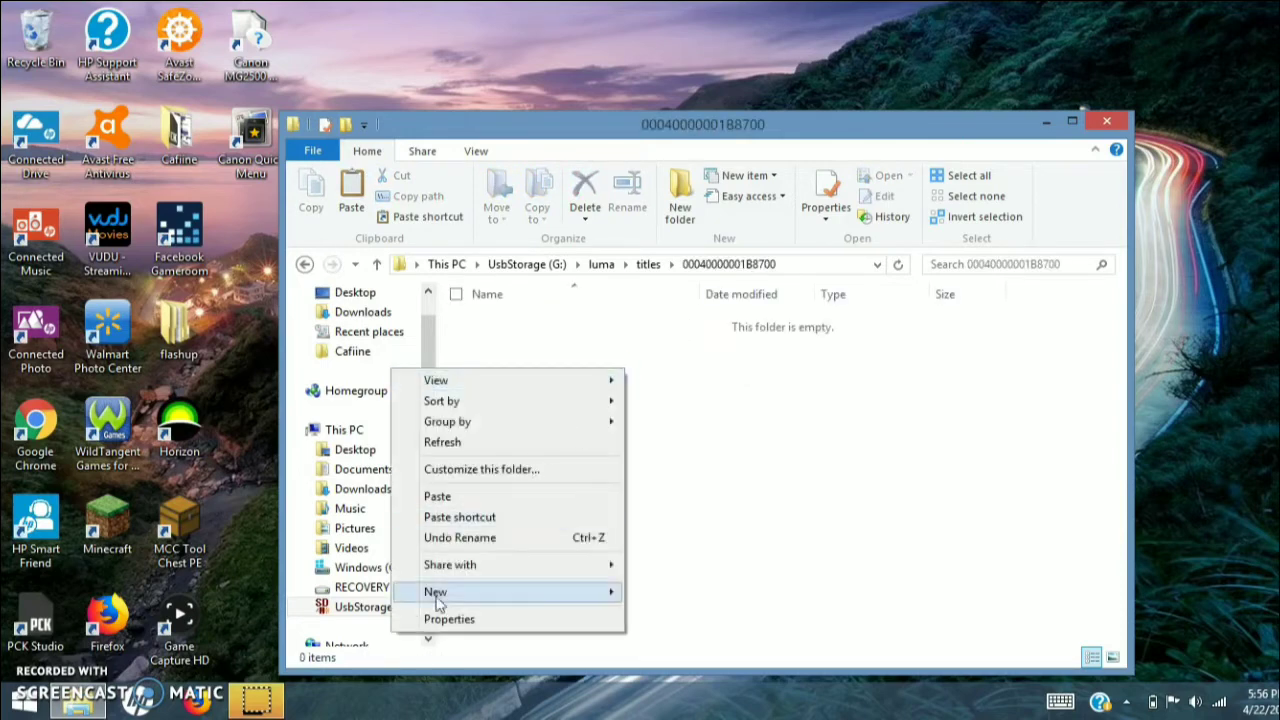
{"action": "mouse_move", "coordinate": [490, 593]}
{"action": "left_click", "coordinate": [293, 362]}
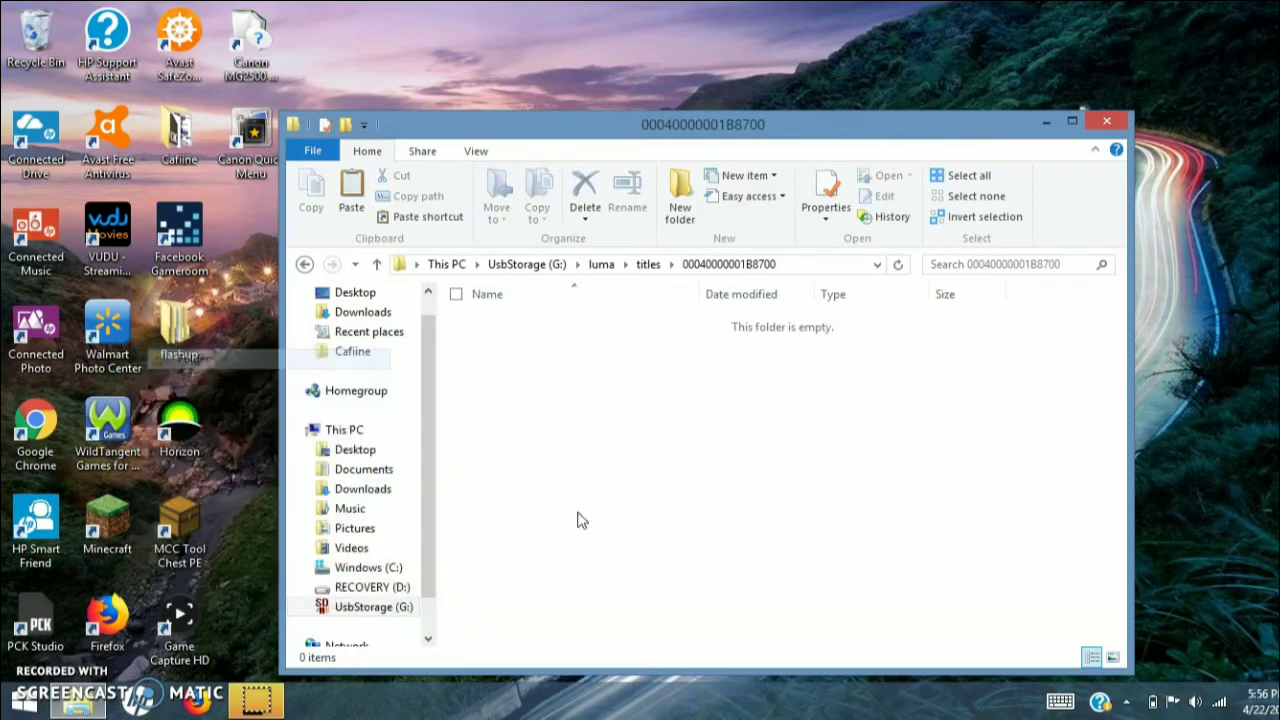
{"action": "type", "text": "romfs"}
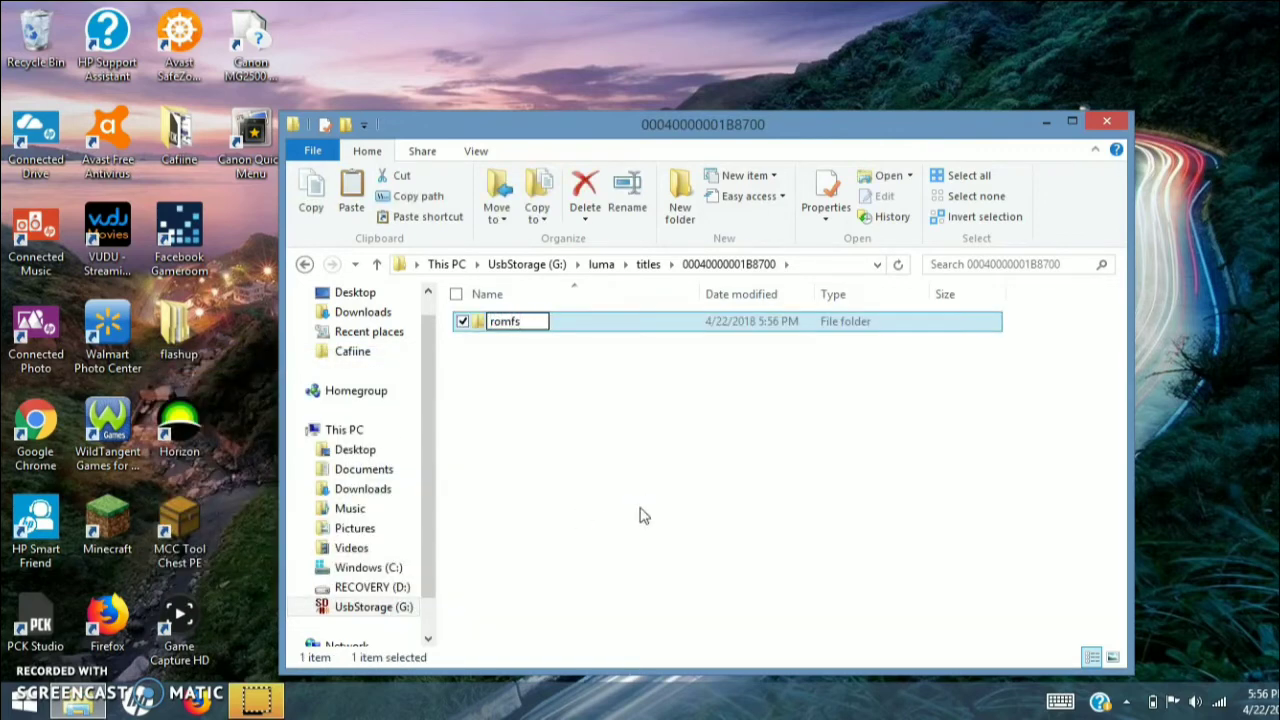
{"action": "key", "text": "Return"}
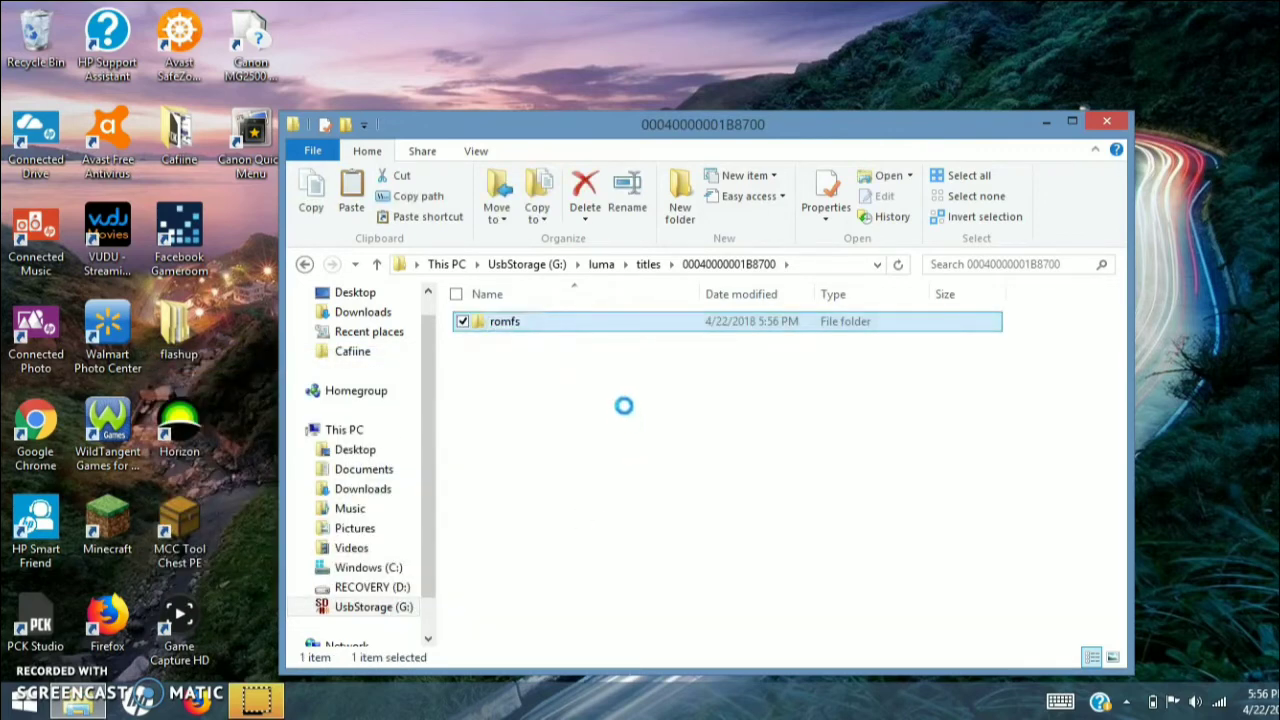
{"action": "key", "text": "Return"}
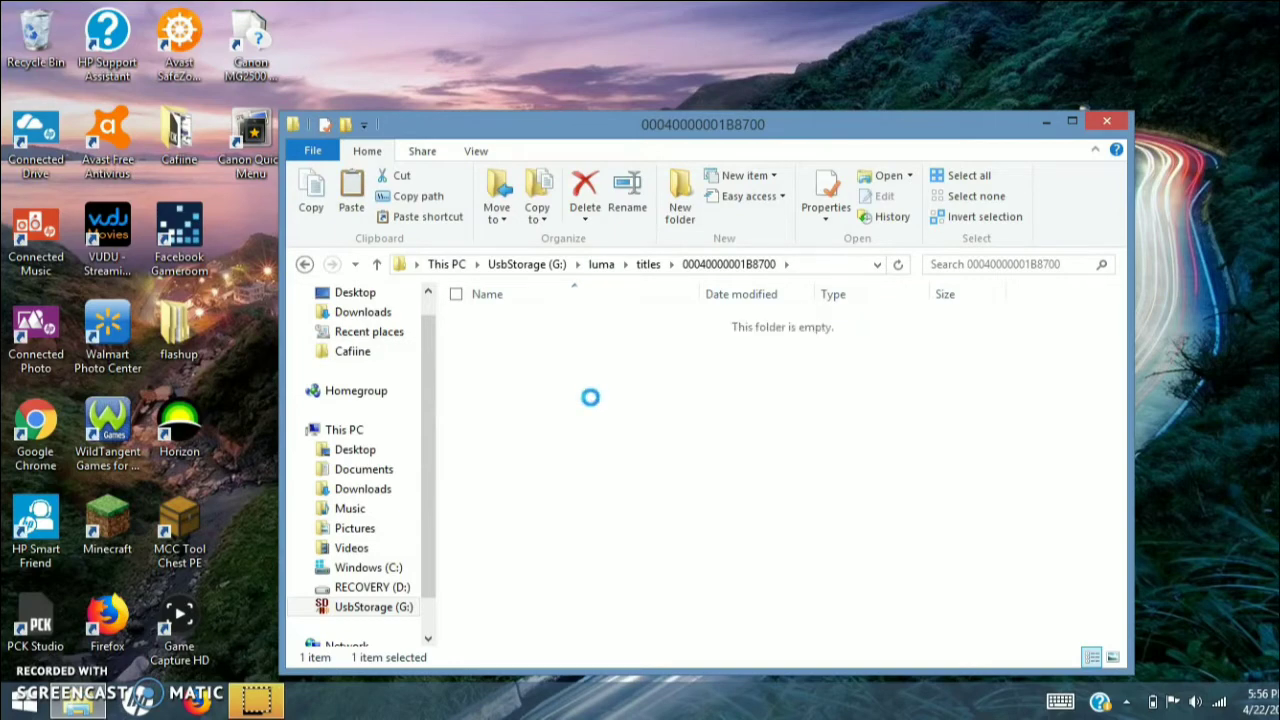
Create a resourcepacks folder inside romfs and open it.
{"action": "right_click", "coordinate": [385, 401]}
{"action": "mouse_move", "coordinate": [420, 628]}
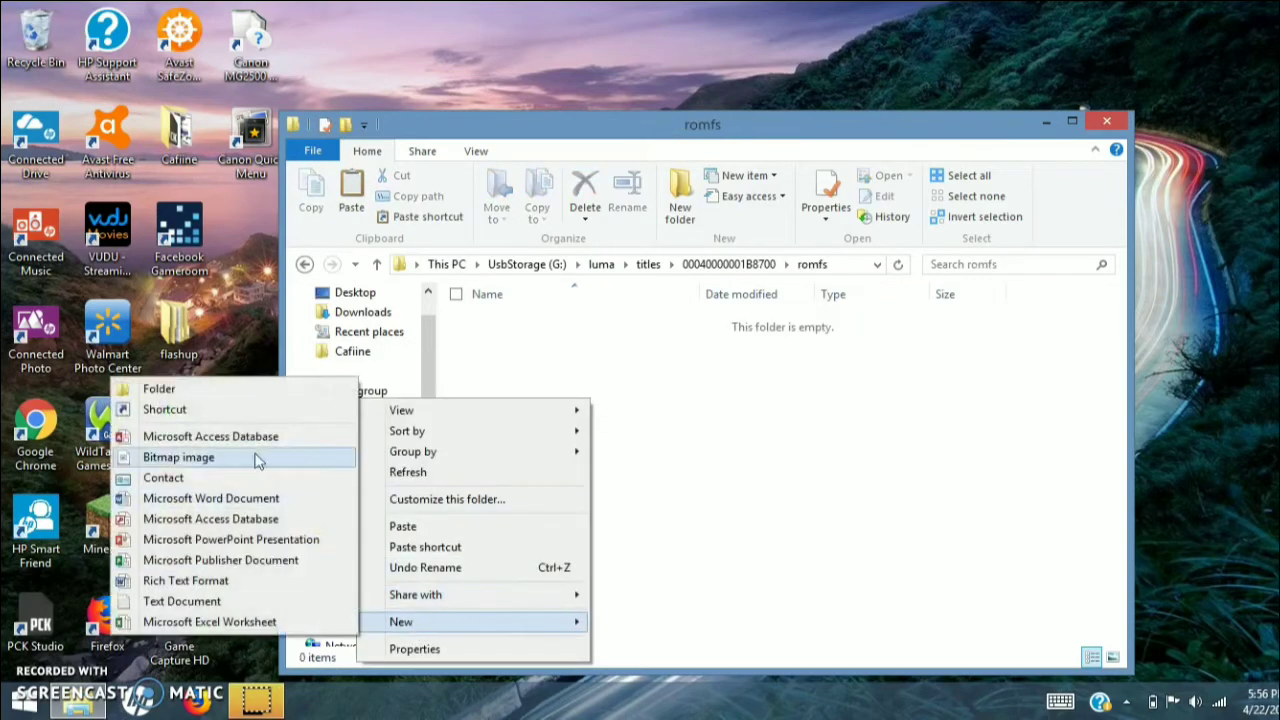
{"action": "left_click", "coordinate": [263, 405]}
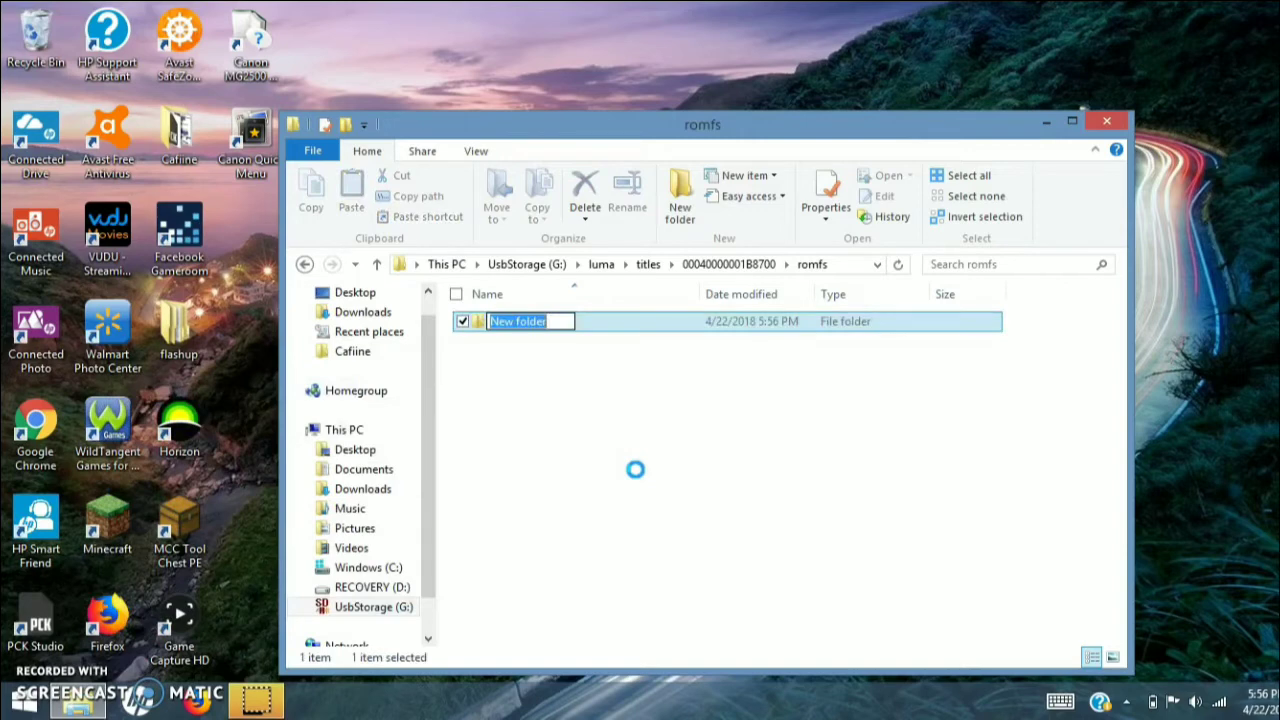
{"action": "type", "text": "re"}
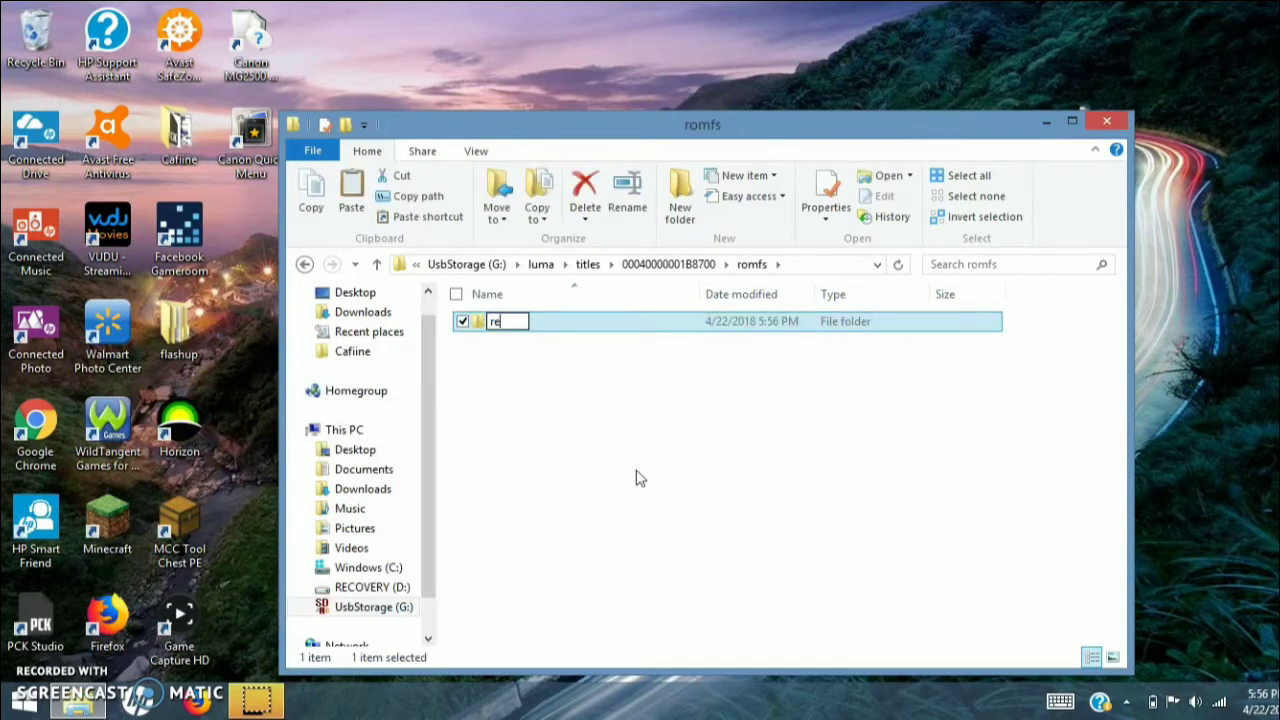
{"action": "type", "text": "sourcepacks"}
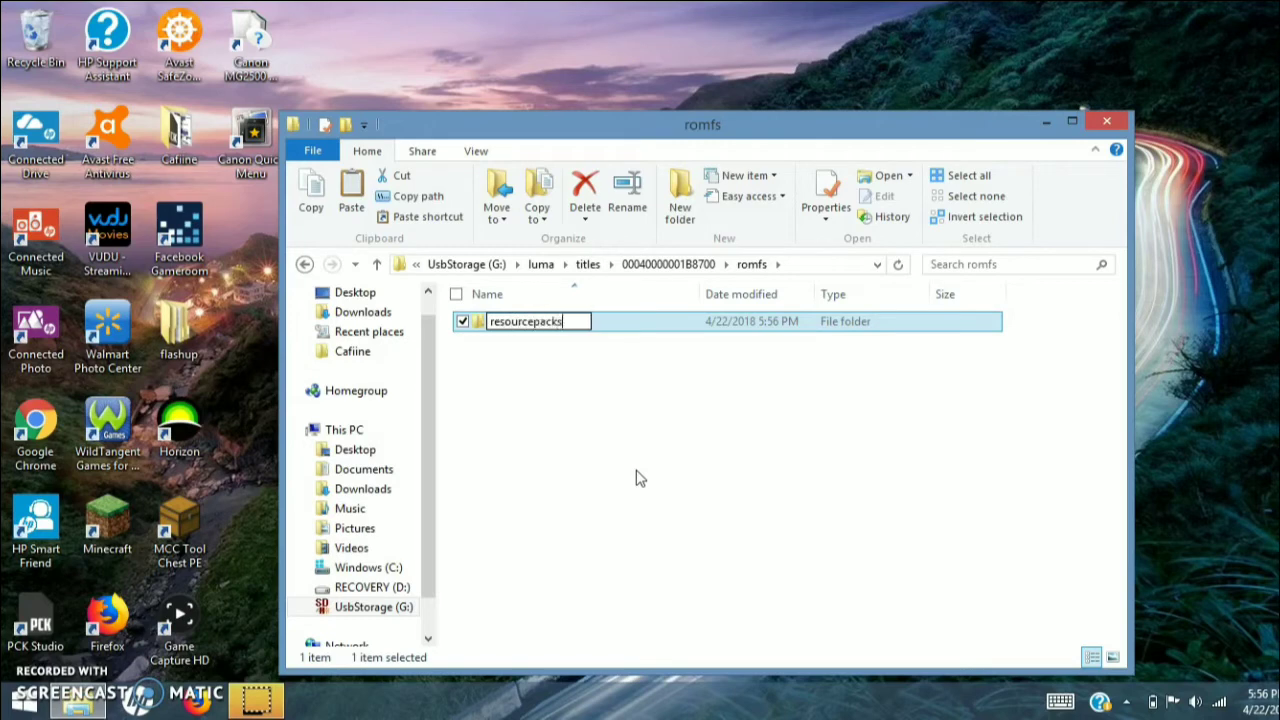
{"action": "key", "text": "Return"}
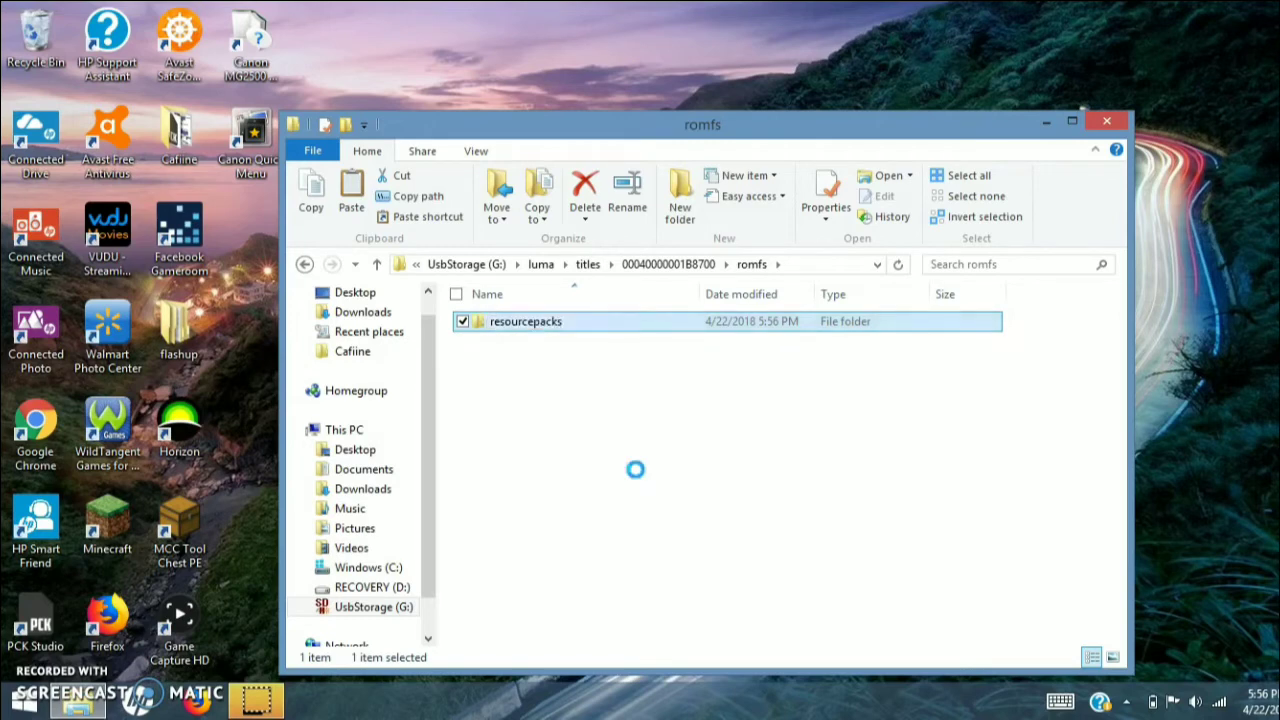
{"action": "double_click", "coordinate": [592, 320]}
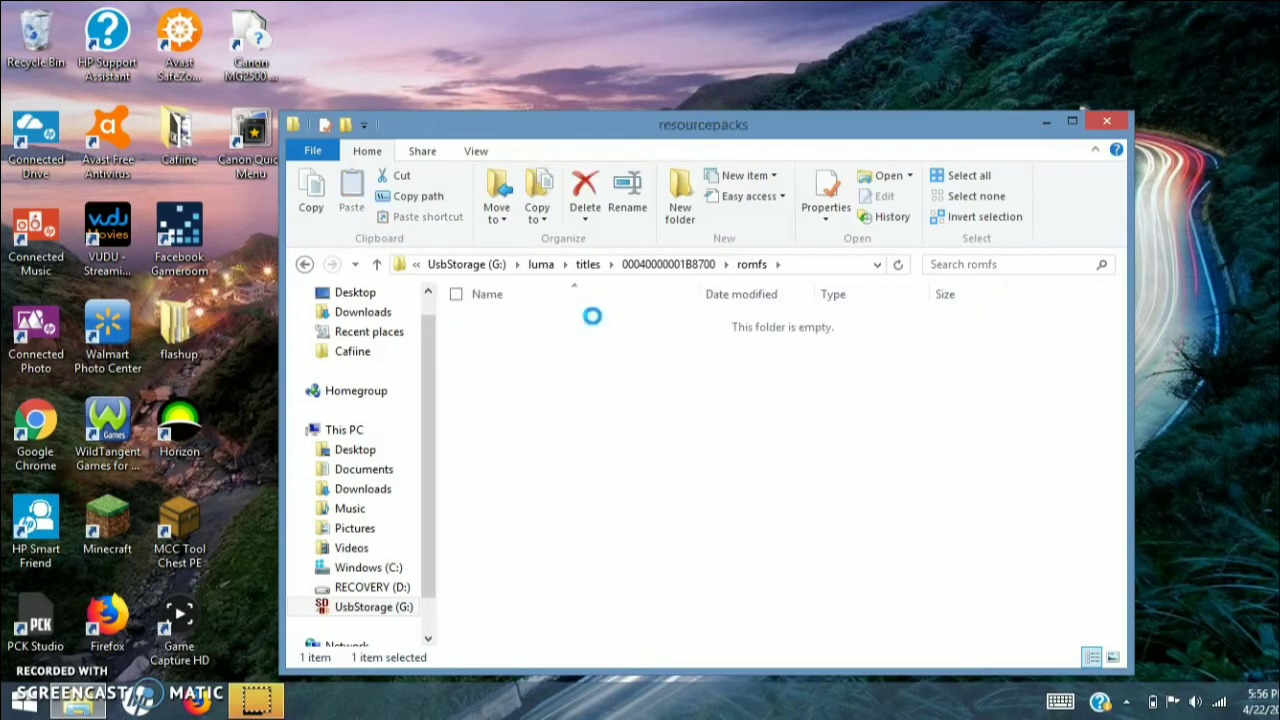
Create a skins folder inside resourcepacks and open it.
{"action": "right_click", "coordinate": [595, 370]}
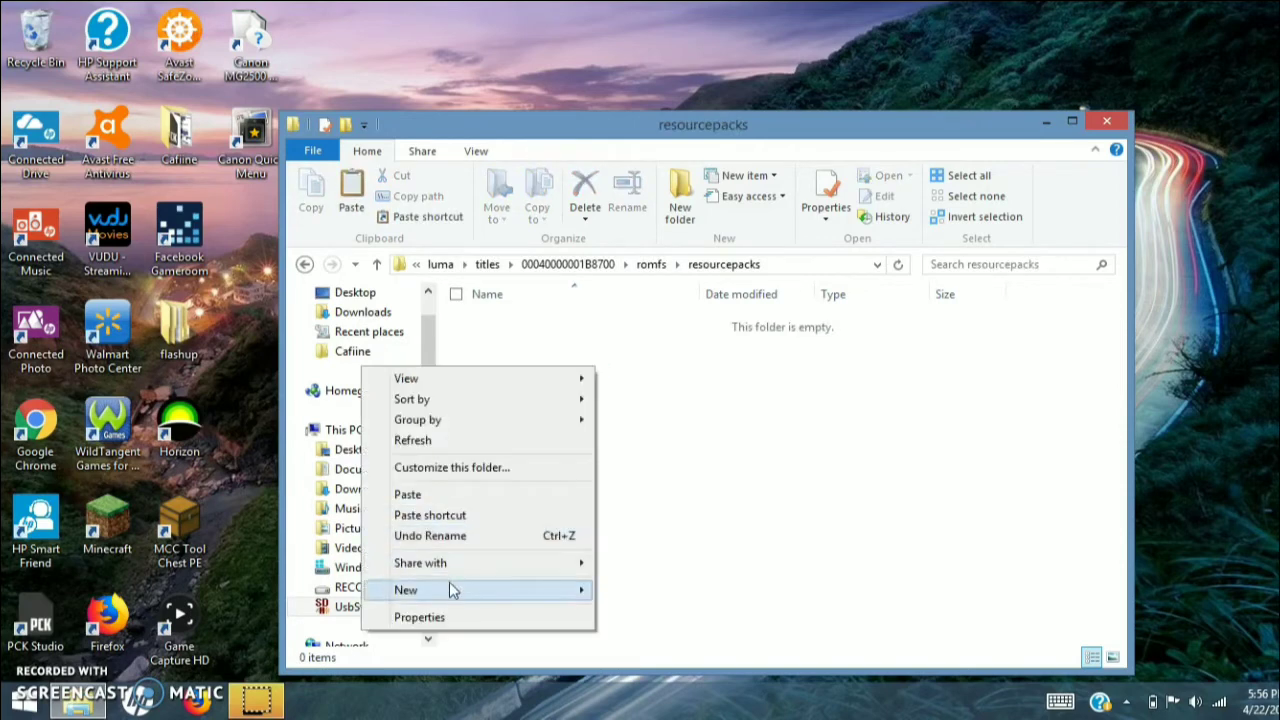
{"action": "mouse_move", "coordinate": [449, 590]}
{"action": "left_click", "coordinate": [228, 364]}
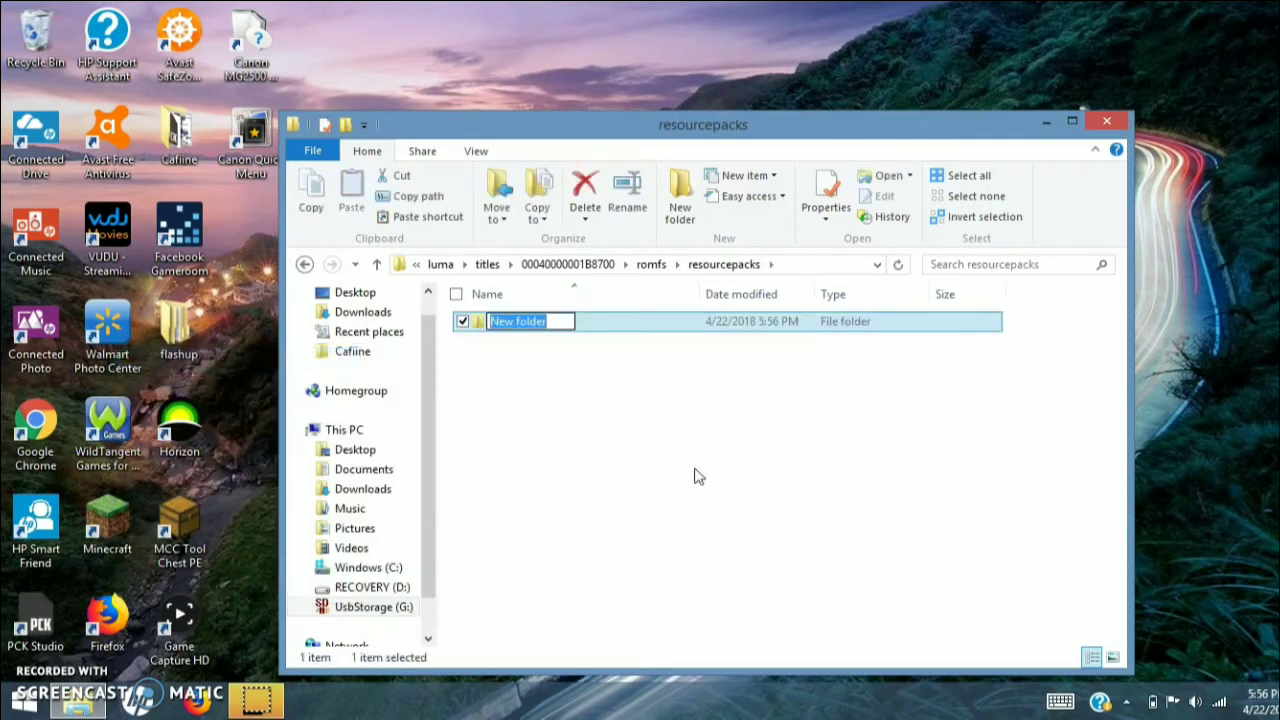
{"action": "type", "text": "skins"}
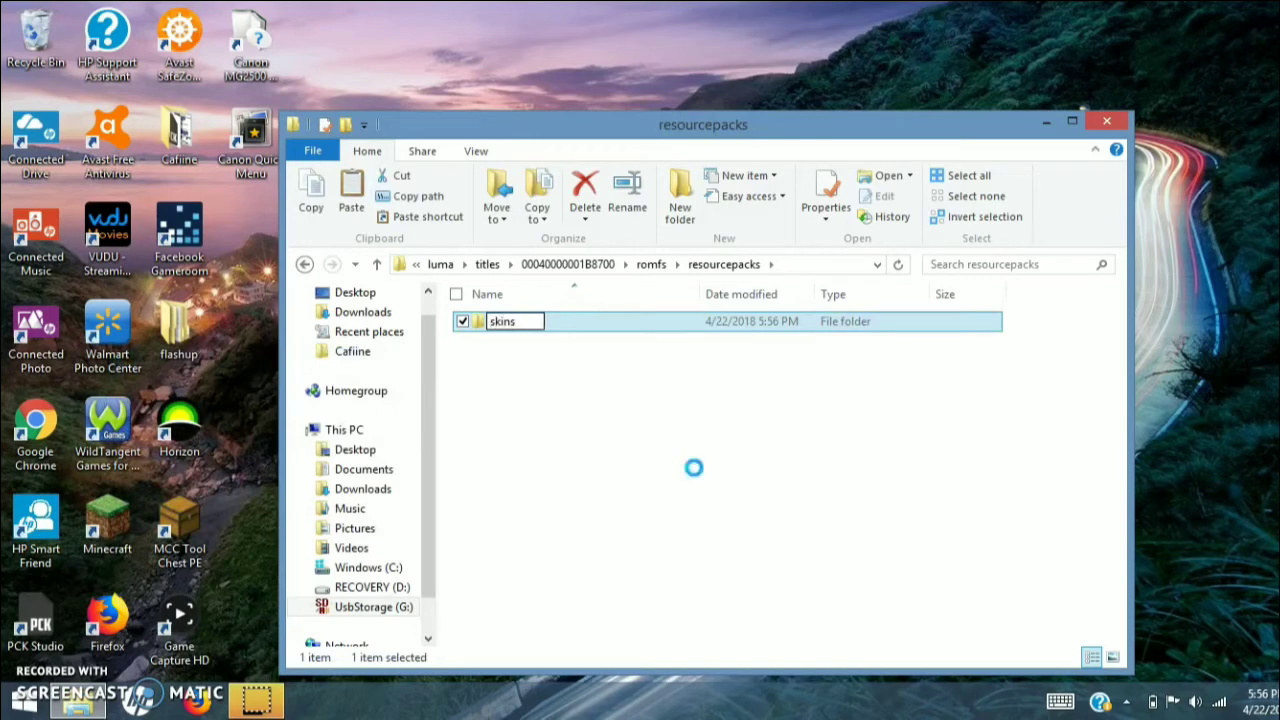
{"action": "key", "text": "Return"}
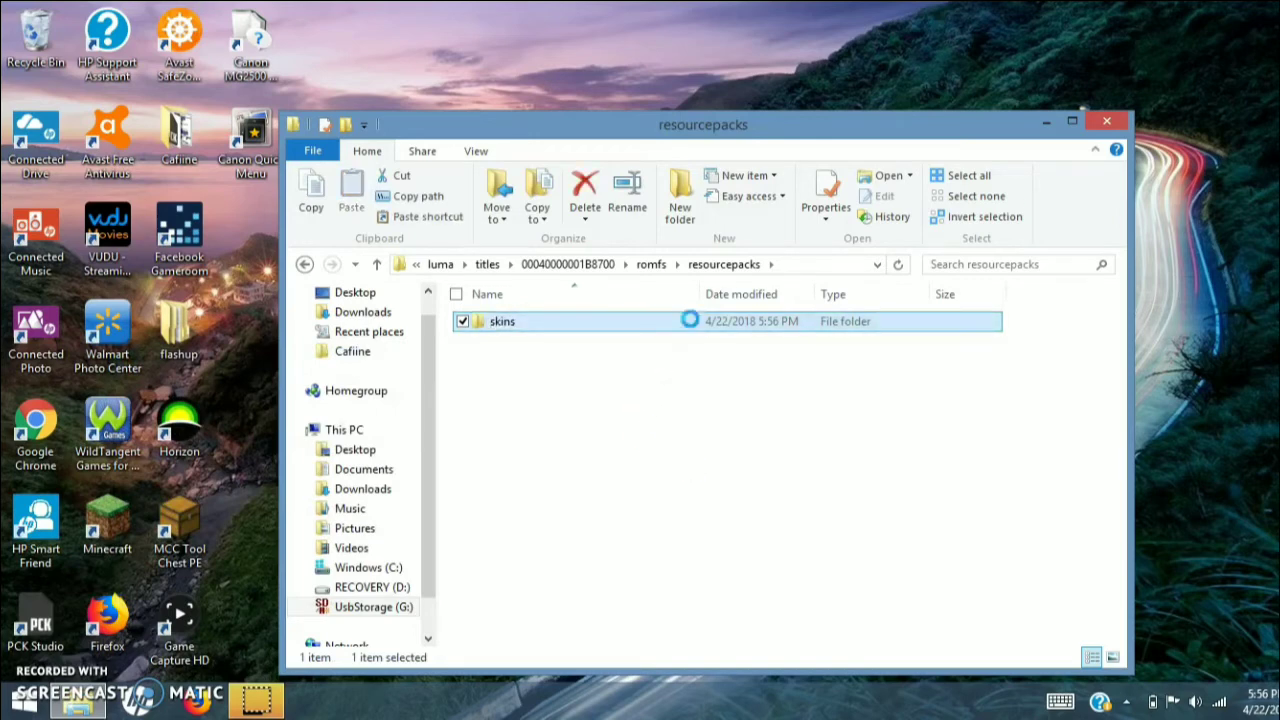
{"action": "double_click", "coordinate": [690, 321]}
Create a skinpacks folder inside skins and open it.
{"action": "right_click", "coordinate": [629, 376]}
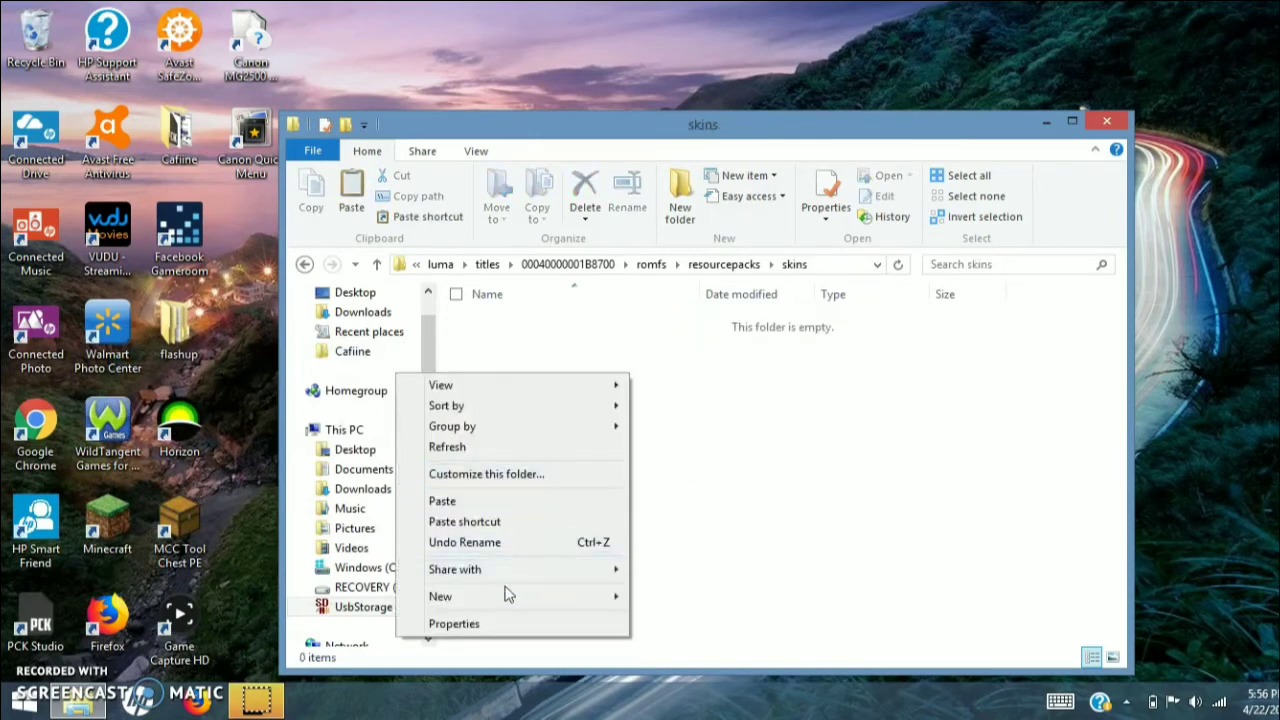
{"action": "mouse_move", "coordinate": [498, 598]}
{"action": "left_click", "coordinate": [300, 365]}
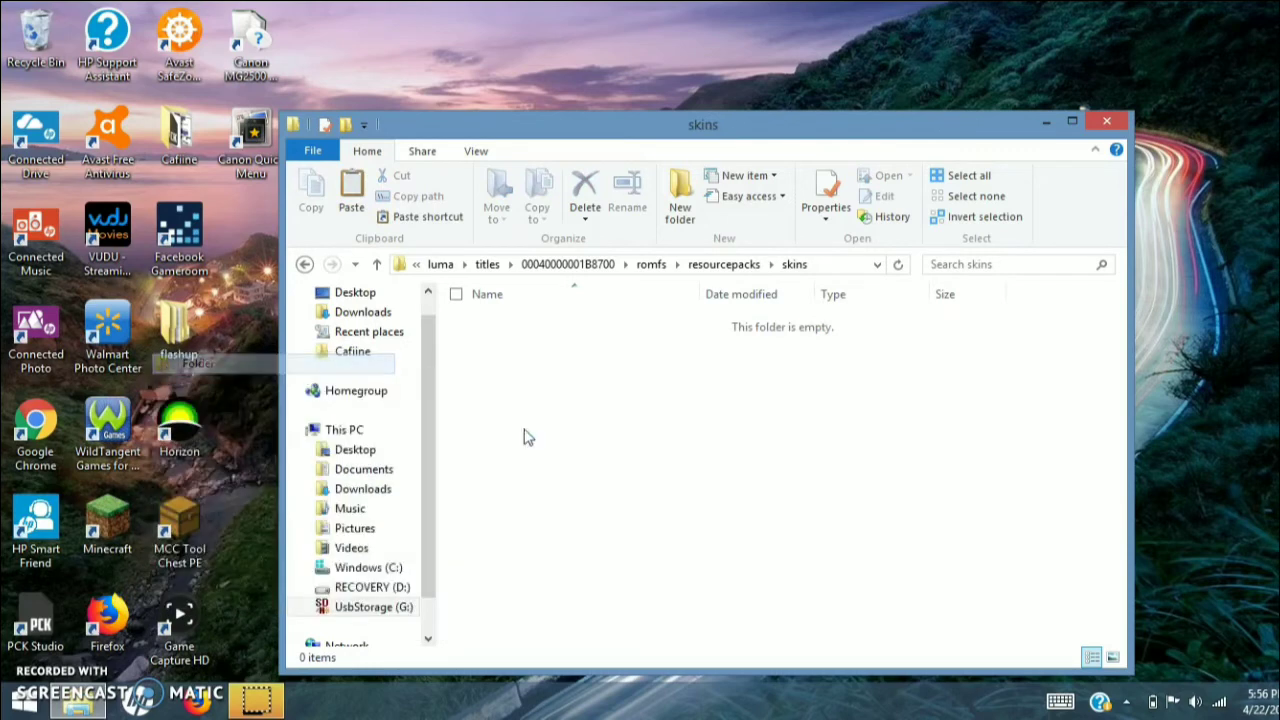
{"action": "type", "text": "skin"}
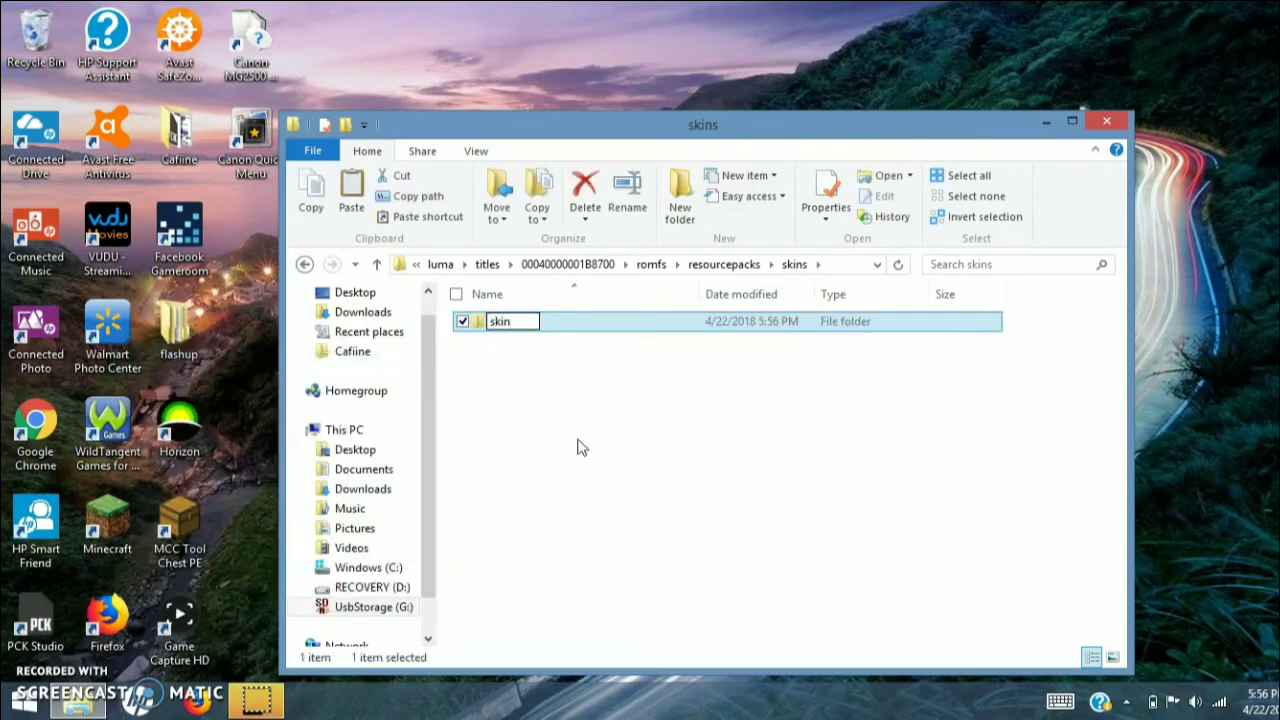
{"action": "type", "text": "packs"}
{"action": "key", "text": "Return"}
{"action": "double_click", "coordinate": [563, 318]}
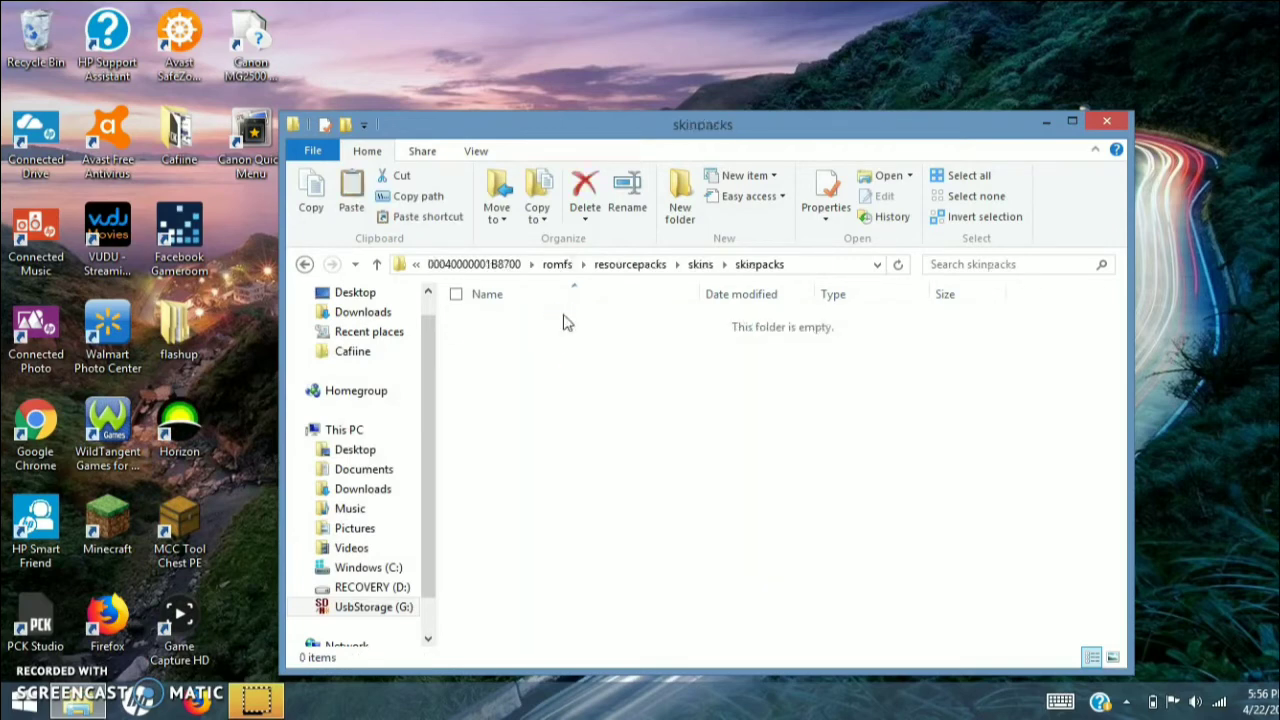
{"action": "left_click", "coordinate": [355, 265]}
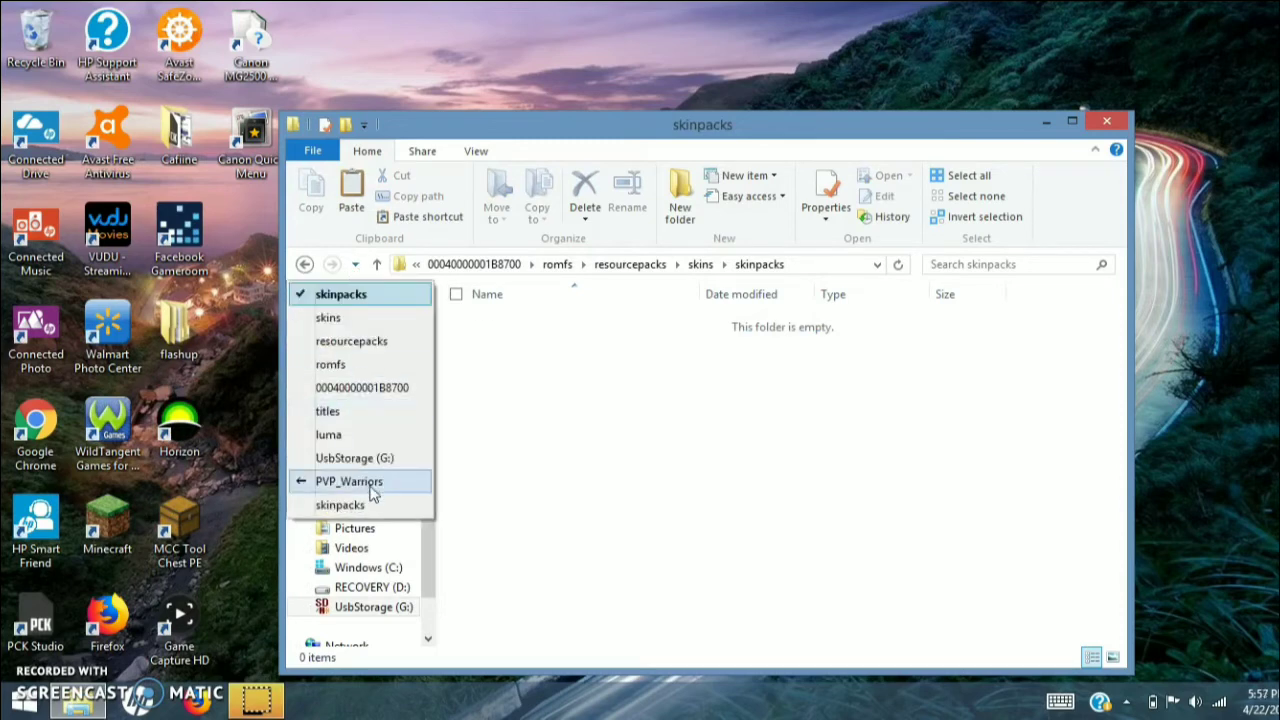
{"action": "left_click", "coordinate": [481, 472]}
Make a new folder named PVP_Warriors inside skinpacks and open it.
{"action": "right_click", "coordinate": [481, 473]}
{"action": "mouse_move", "coordinate": [334, 424]}
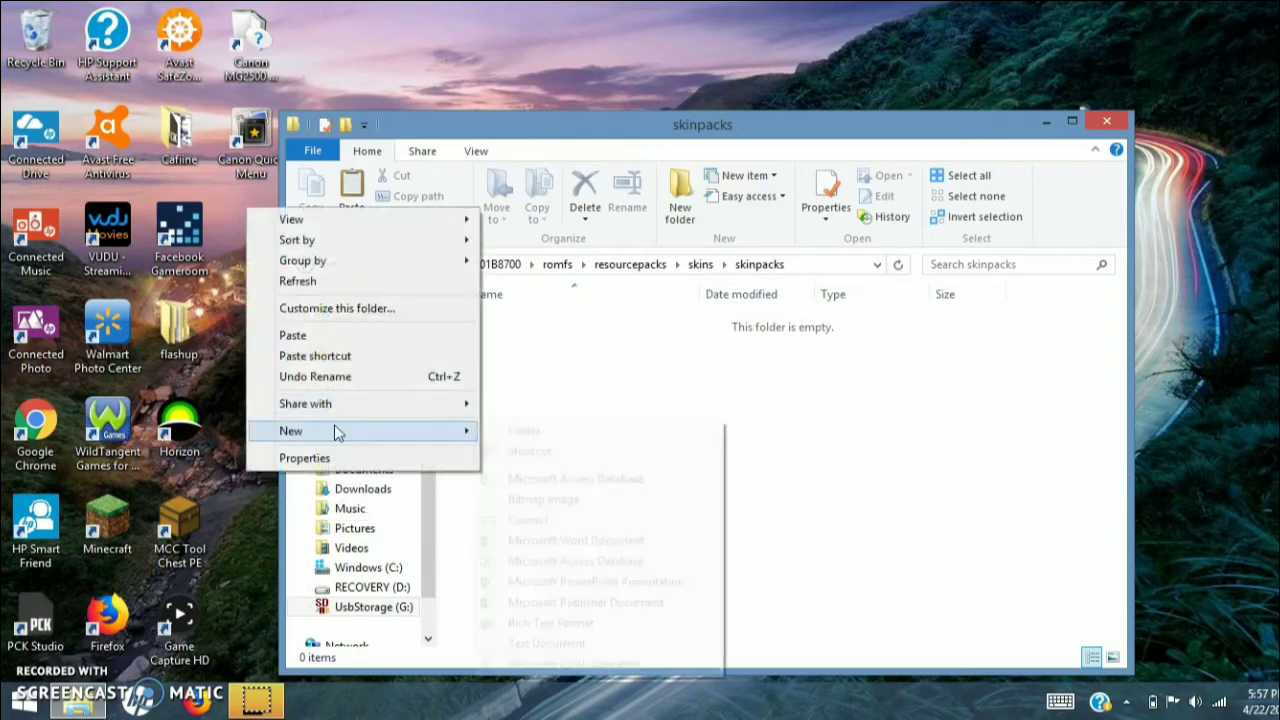
{"action": "left_click", "coordinate": [540, 430]}
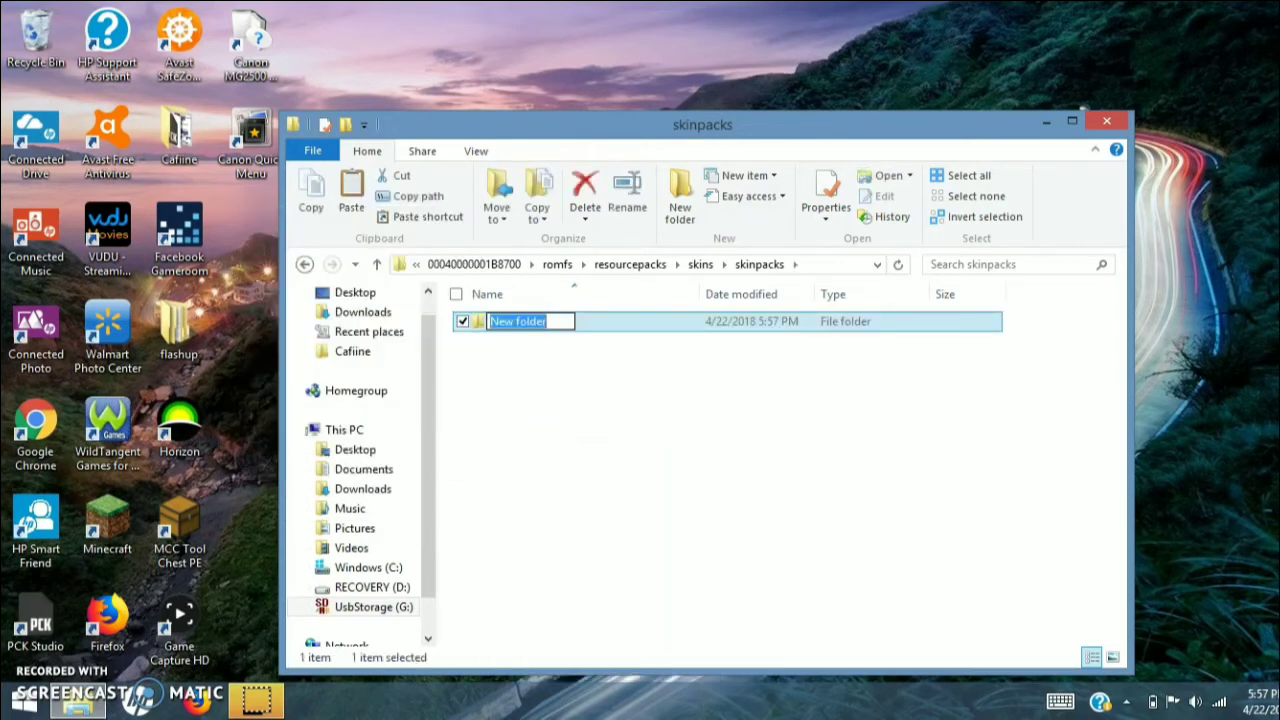
{"action": "type", "text": "PVP_W"}
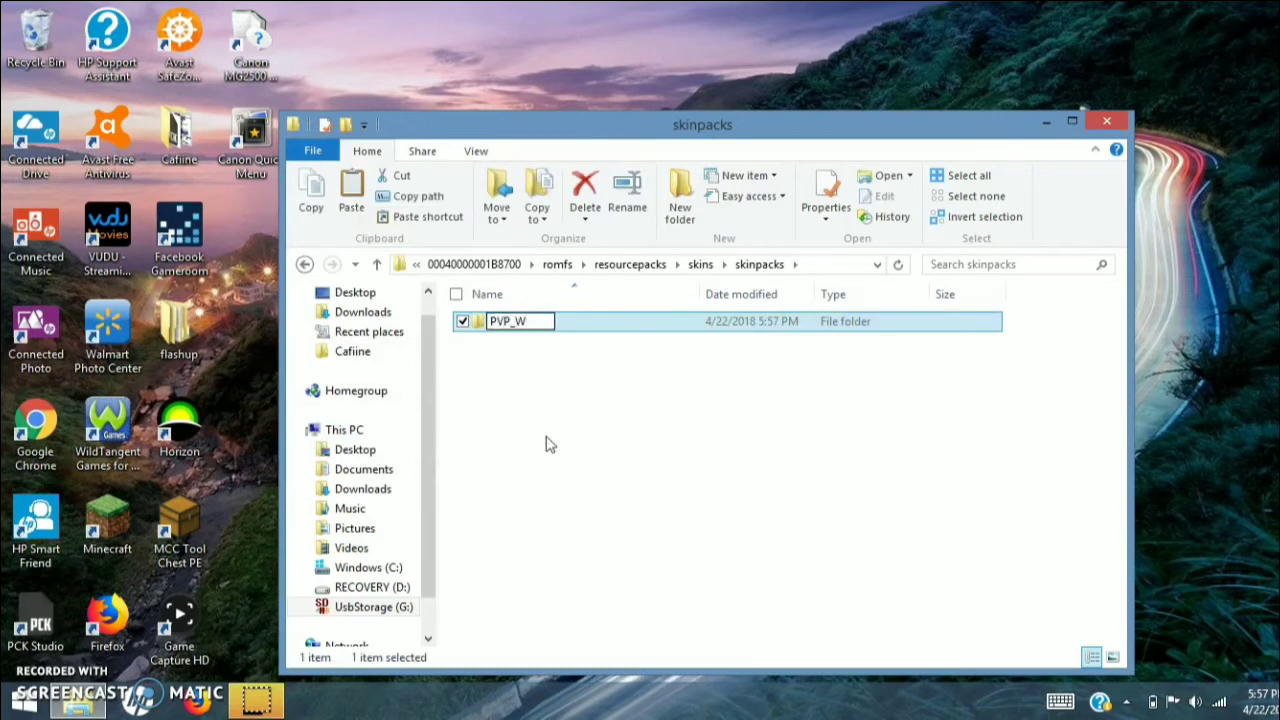
{"action": "type", "text": "arriors"}
{"action": "key", "text": "Return"}
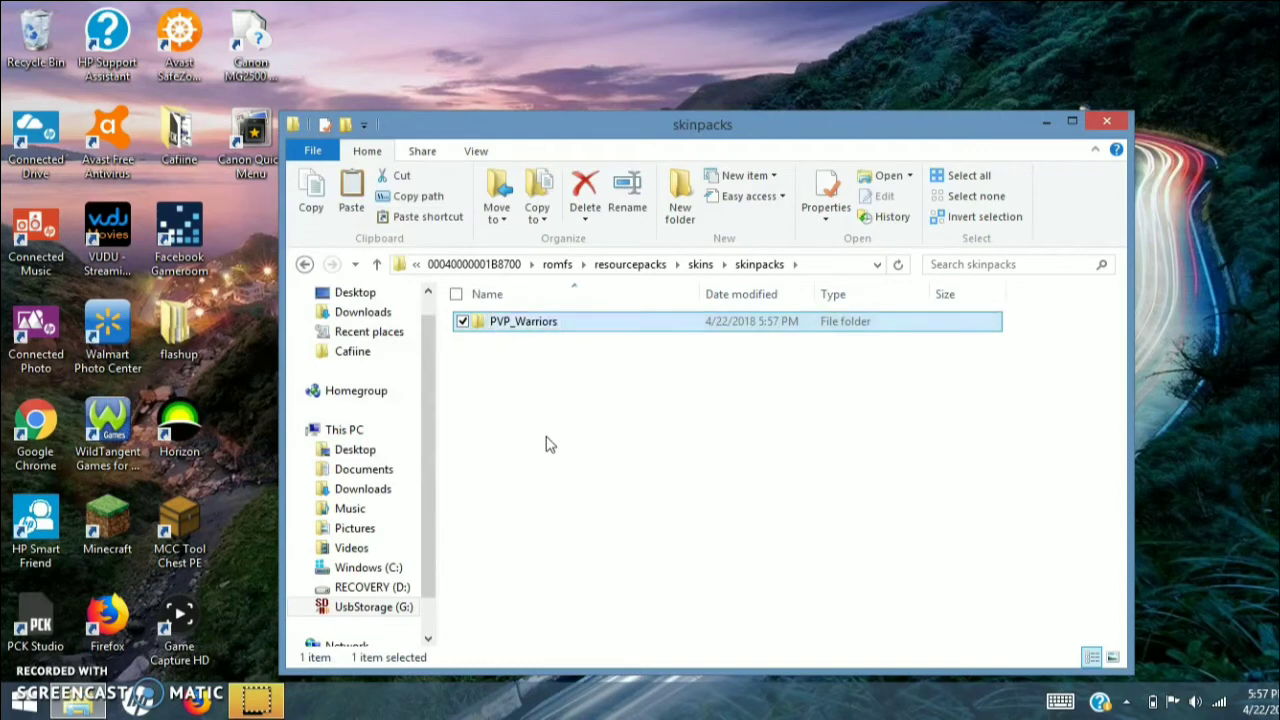
{"action": "left_click", "coordinate": [356, 265]}
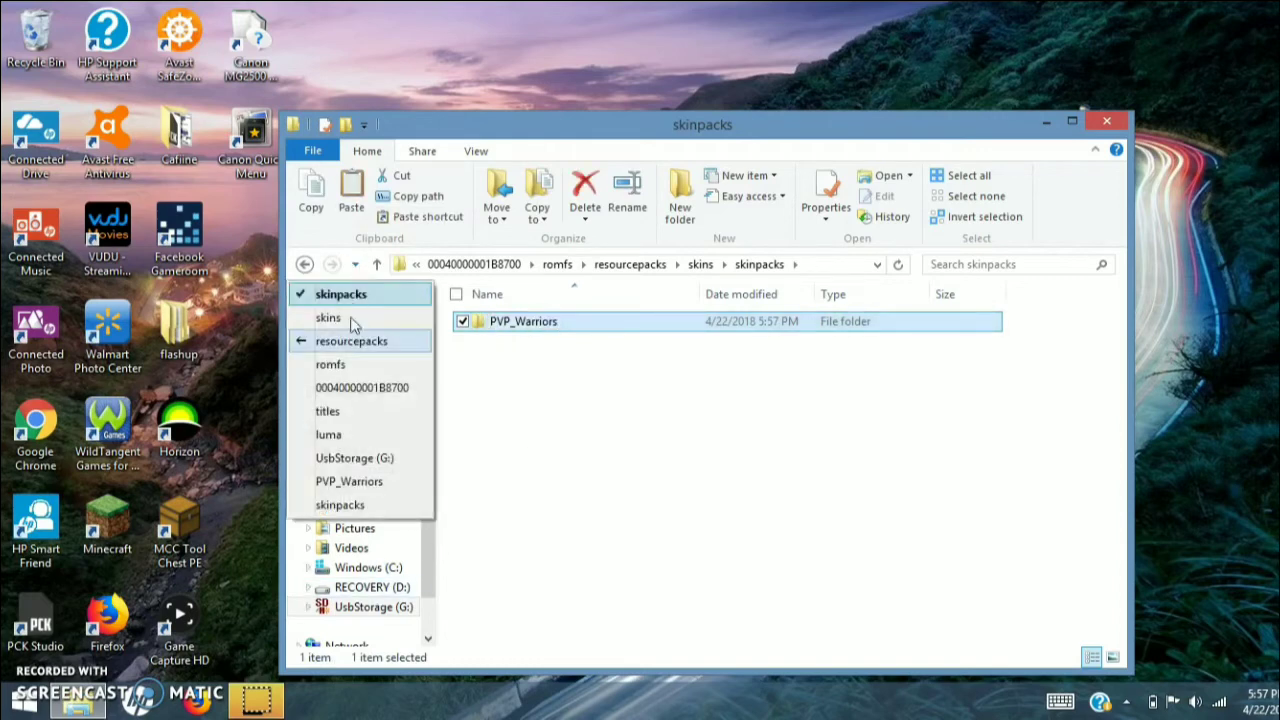
{"action": "left_click", "coordinate": [589, 343]}
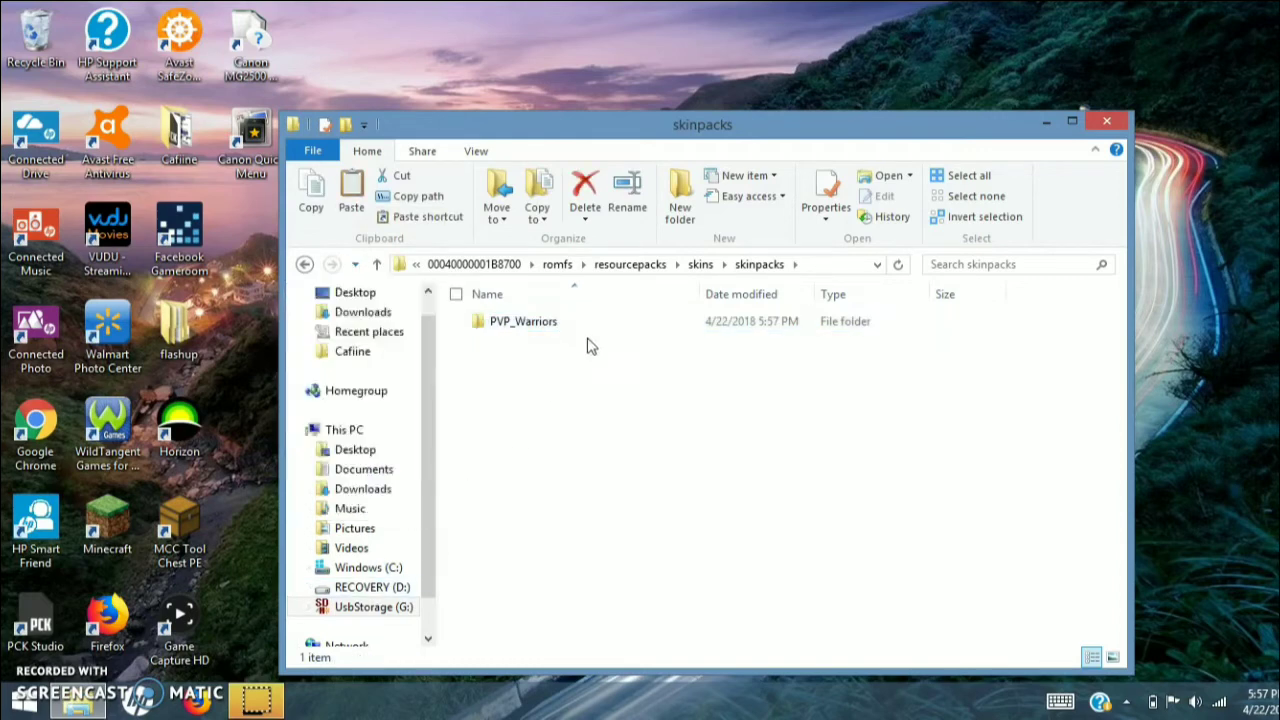
{"action": "left_click", "coordinate": [617, 320]}
{"action": "key", "text": "Delete"}
Paste tundra_stray.3dst into the new PVP_Warriors folder, then eject the UsbStorage (G:) SD card.
{"action": "right_click", "coordinate": [366, 356]}
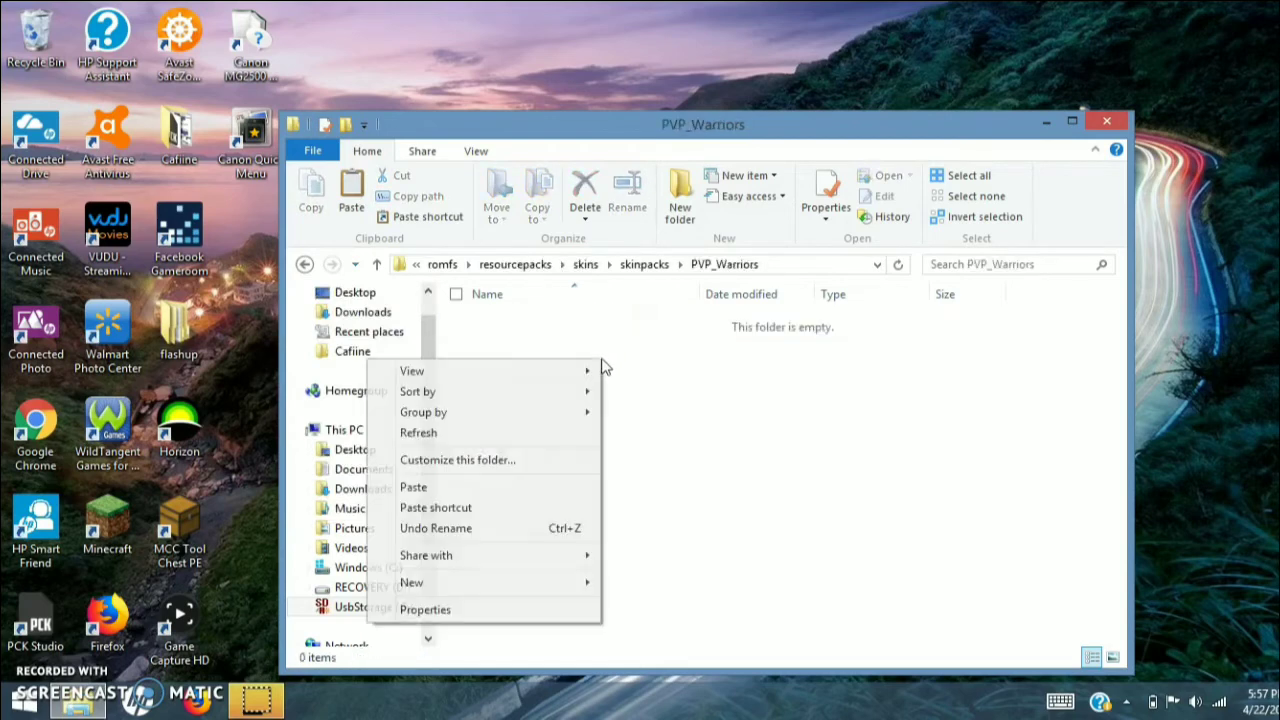
{"action": "left_click", "coordinate": [470, 488]}
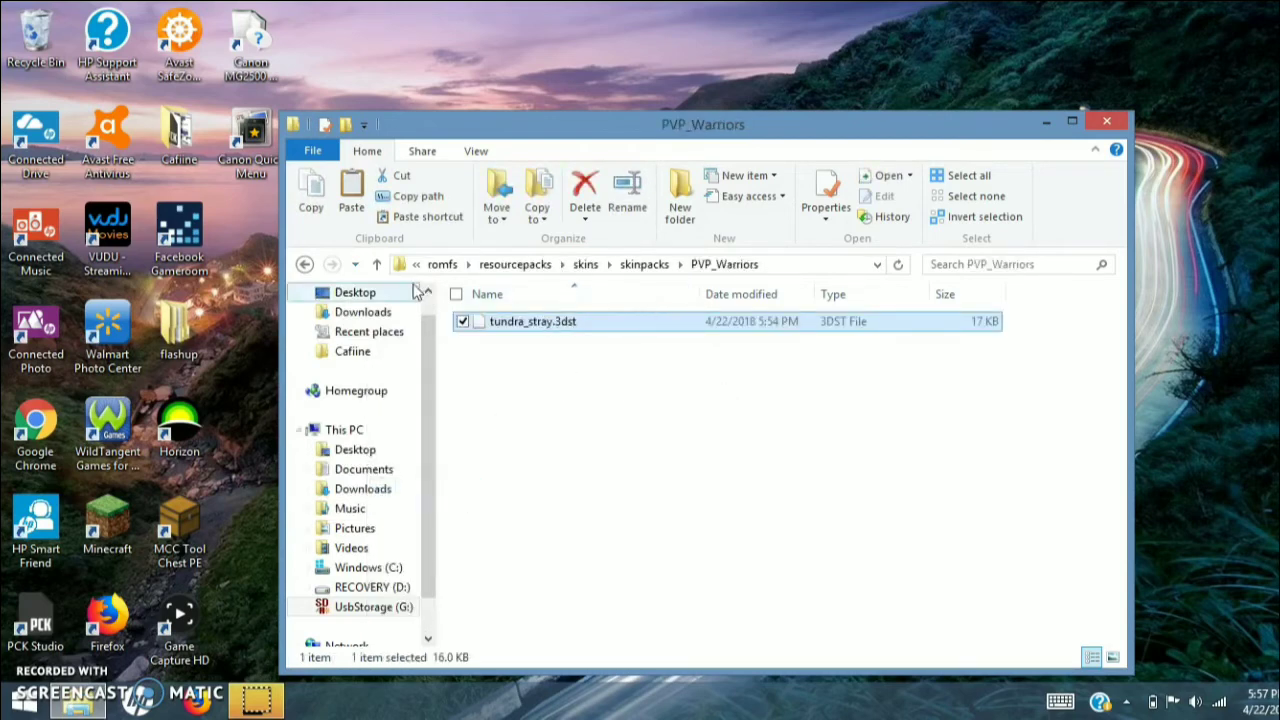
{"action": "left_click", "coordinate": [356, 264]}
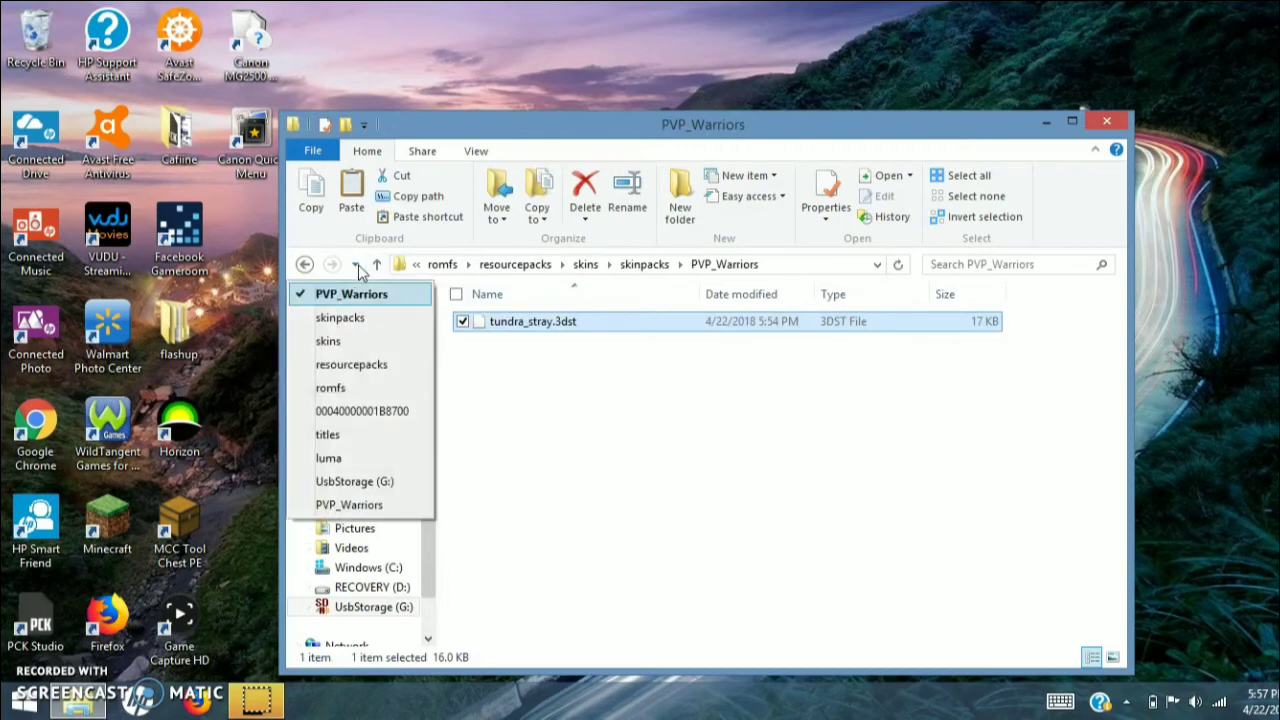
{"action": "left_click", "coordinate": [349, 504]}
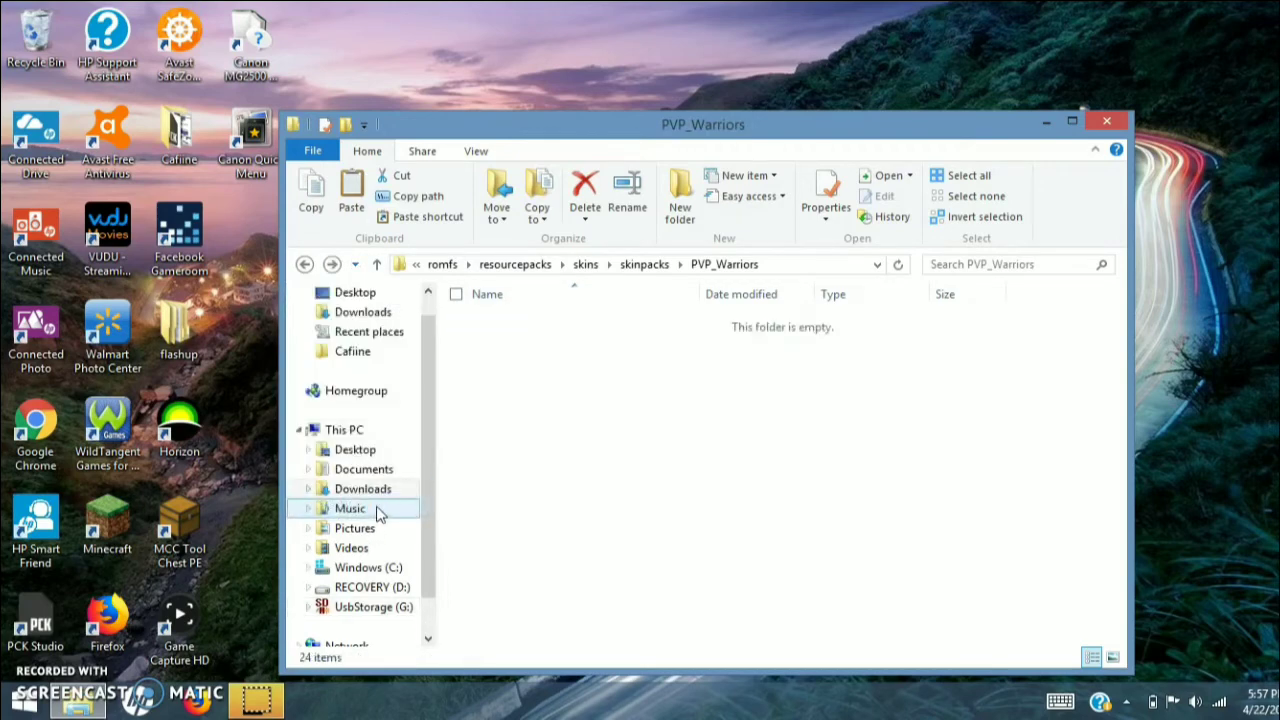
{"action": "right_click", "coordinate": [370, 612]}
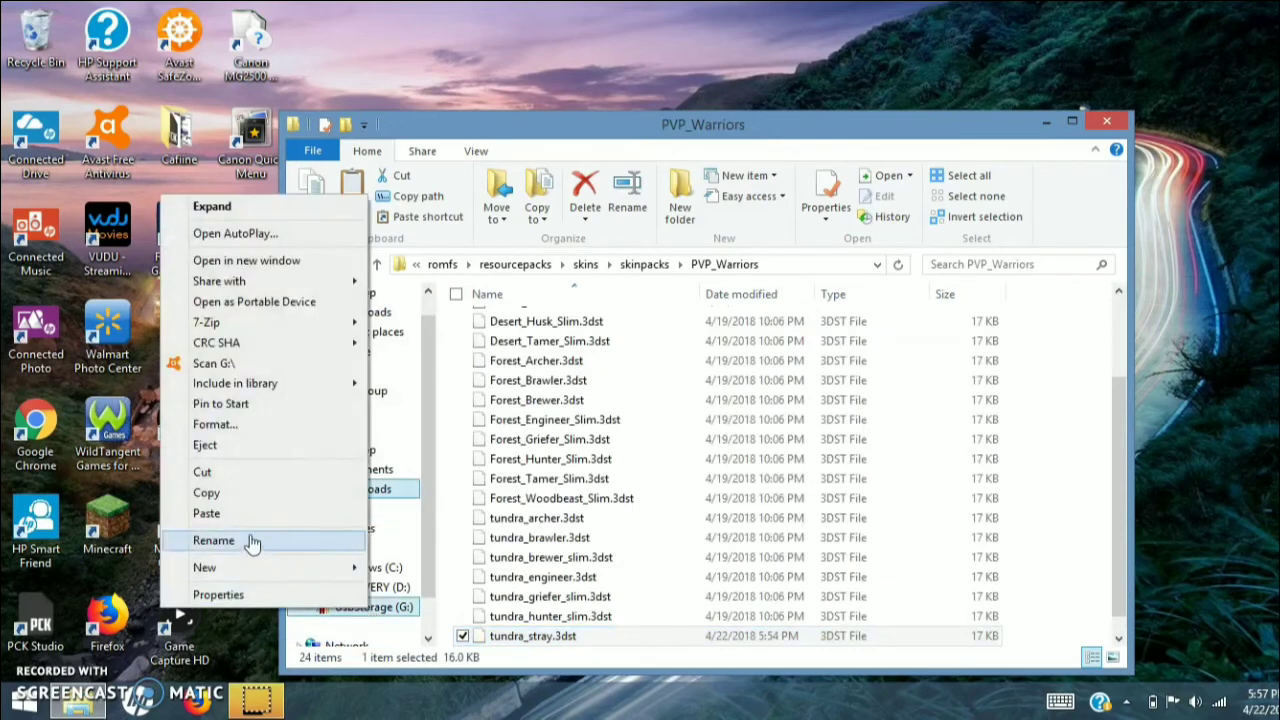
{"action": "left_click", "coordinate": [240, 443]}
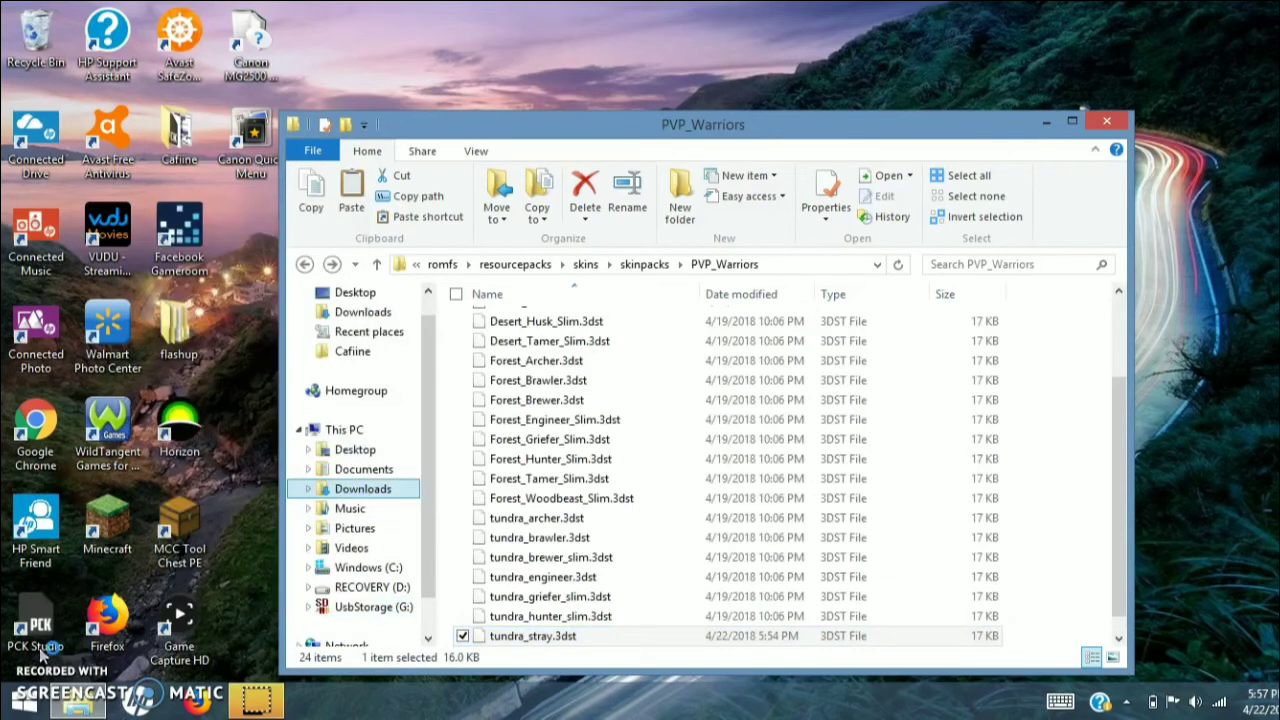